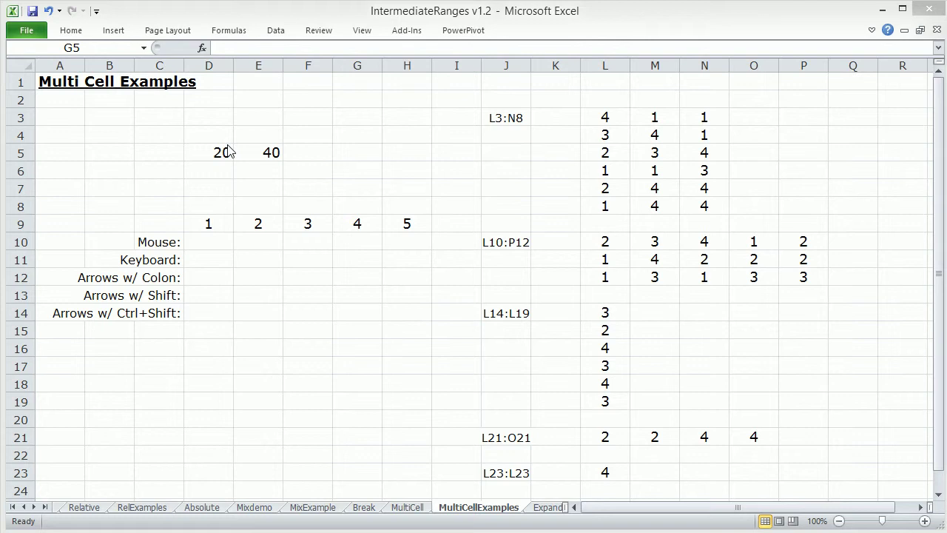
{"action": "left_click", "coordinate": [155, 161]}
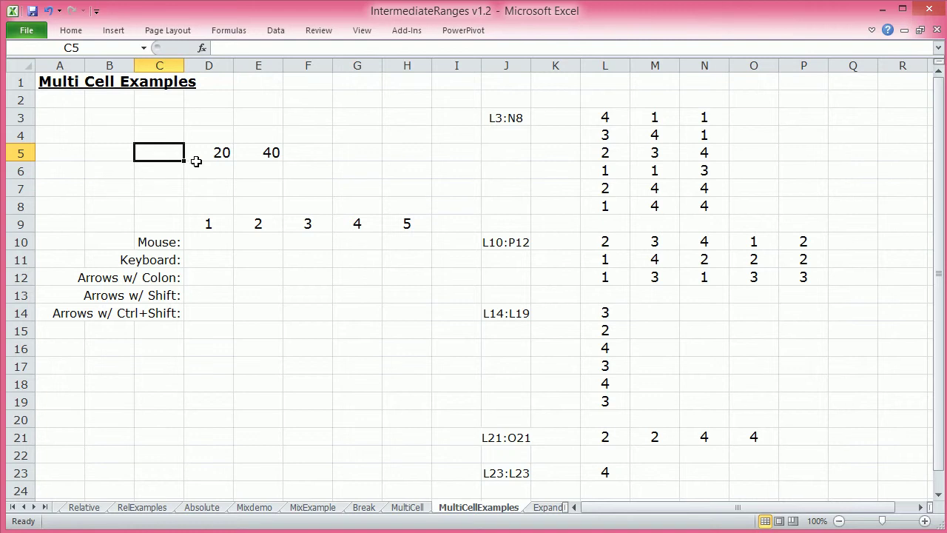
{"action": "type", "text": "="}
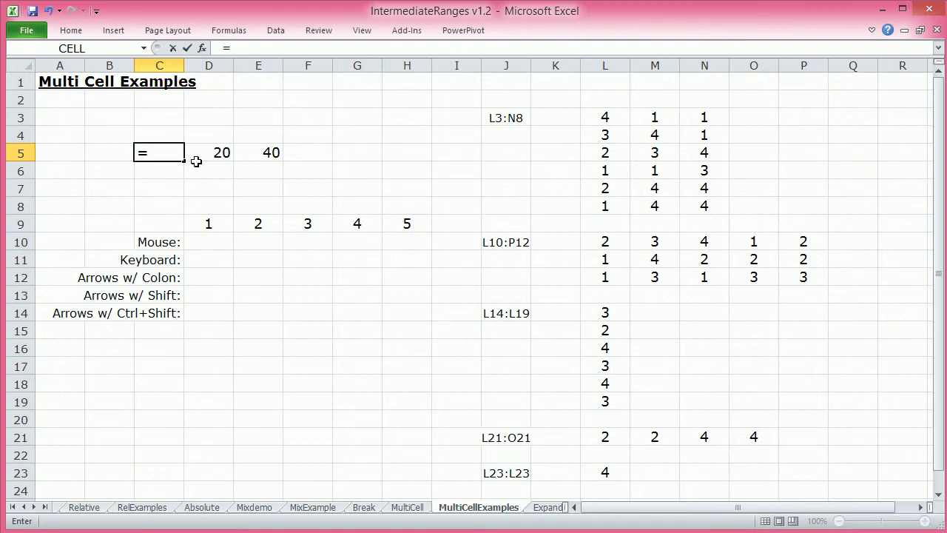
{"action": "type", "text": "average"}
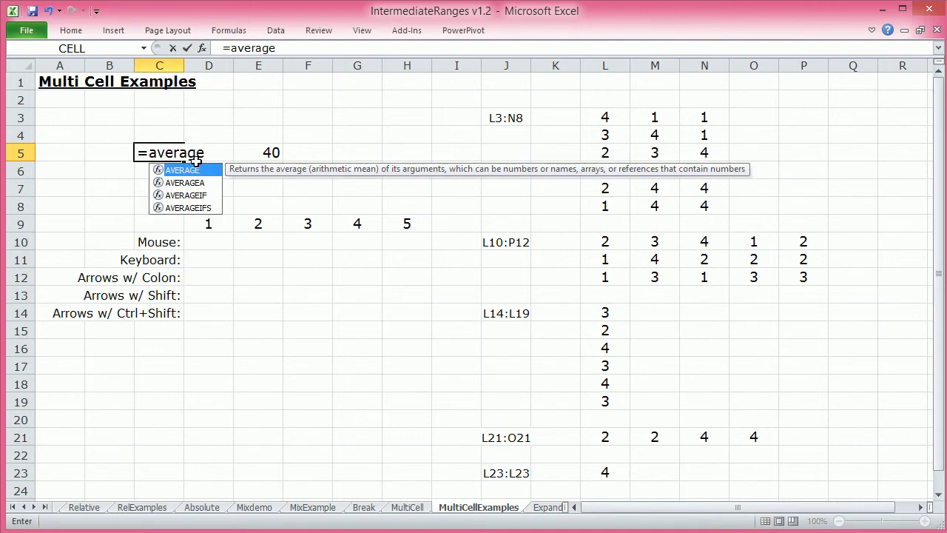
{"action": "type", "text": "("}
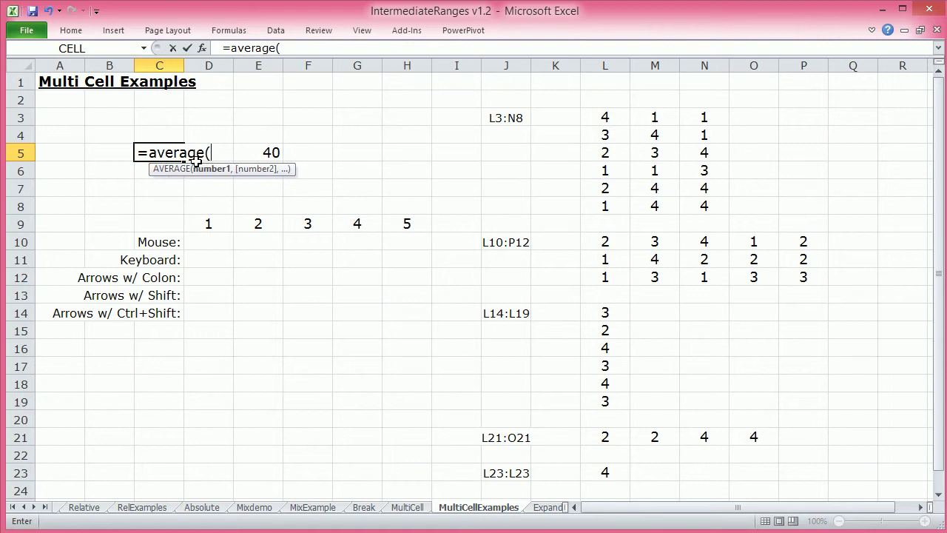
{"action": "type", "text": ")"}
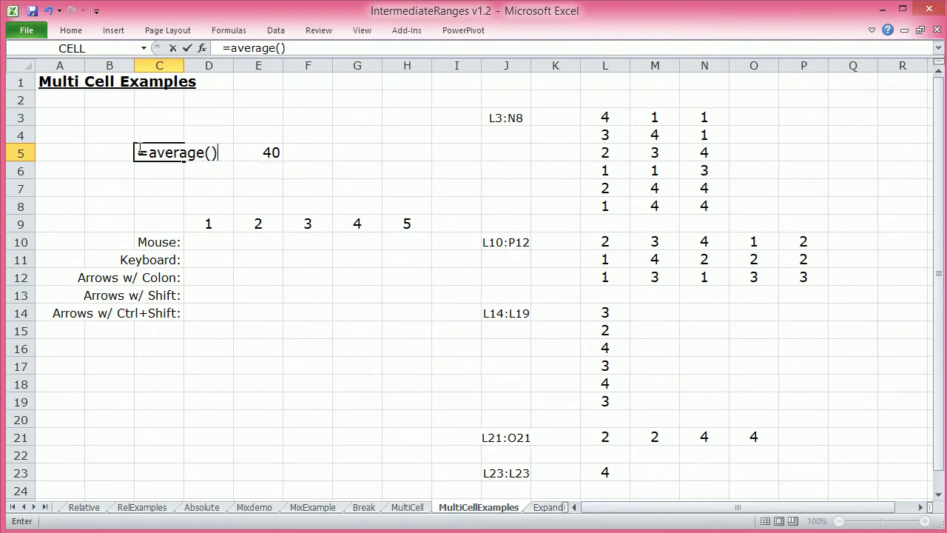
{"action": "left_click", "coordinate": [212, 152]}
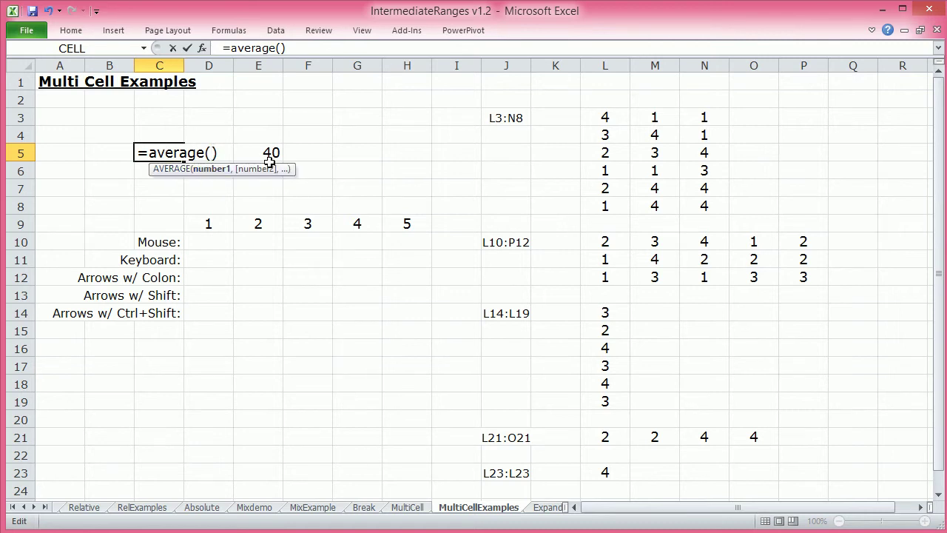
{"action": "key", "text": "Escape"}
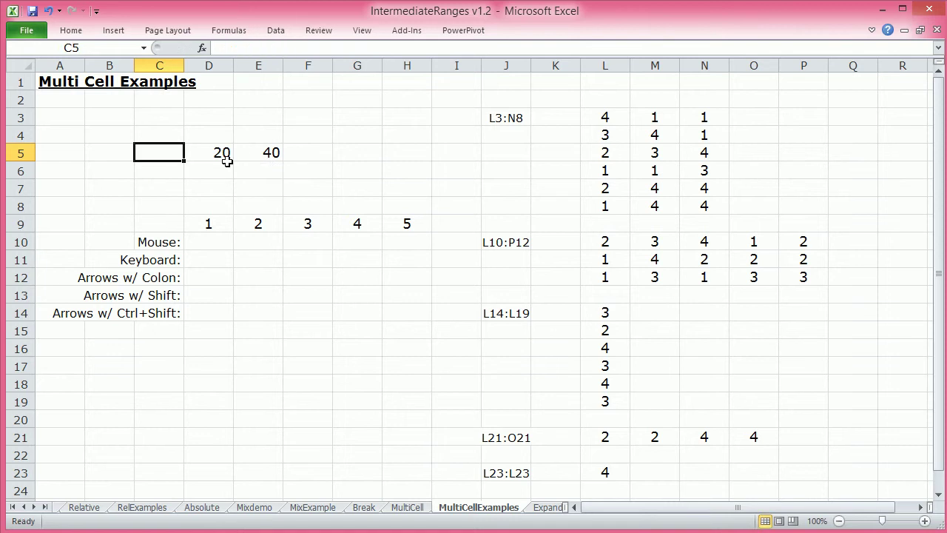
Enter a formula in cell B7 that averages the range D5:E5, and recheck the cells it references.
{"action": "left_click", "coordinate": [100, 186]}
{"action": "type", "text": "="}
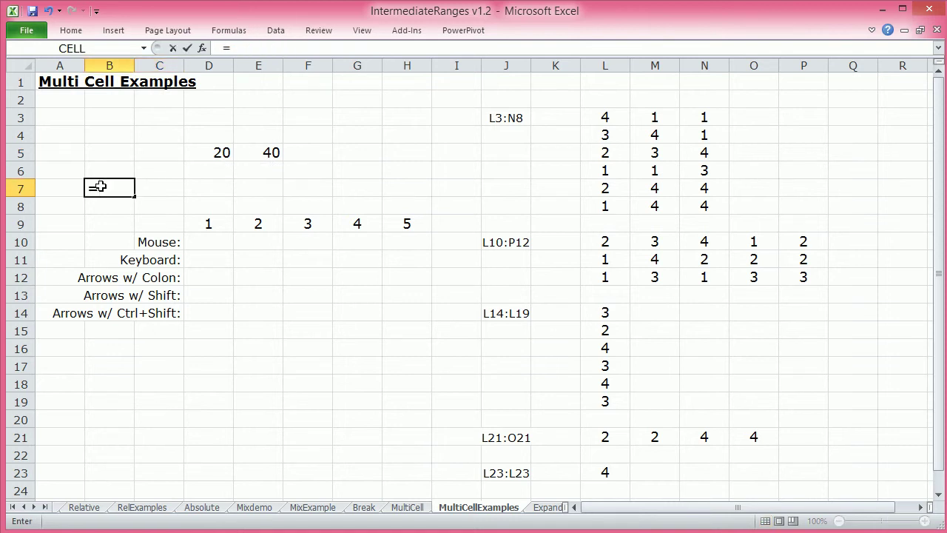
{"action": "type", "text": "average"}
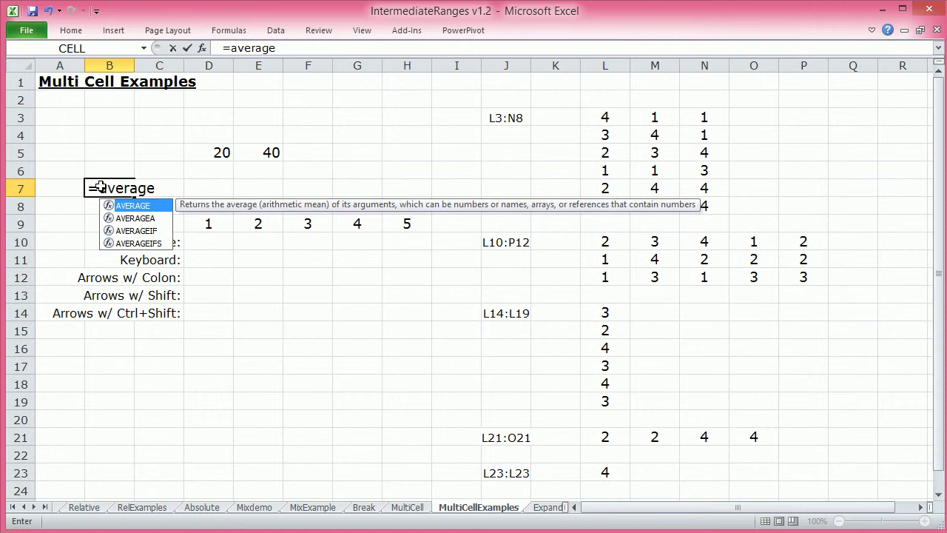
{"action": "type", "text": "("}
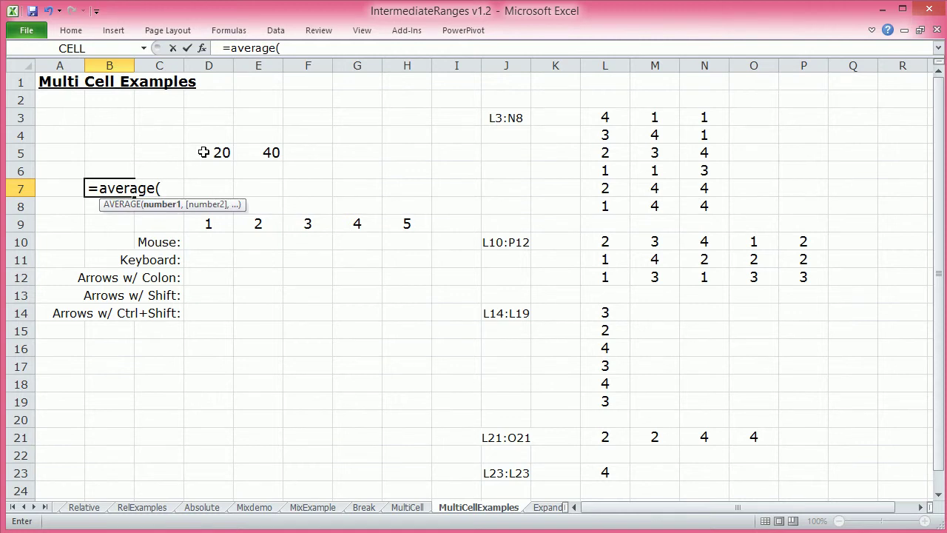
{"action": "left_click_drag", "start_coordinate": [201, 152], "coordinate": [262, 152]}
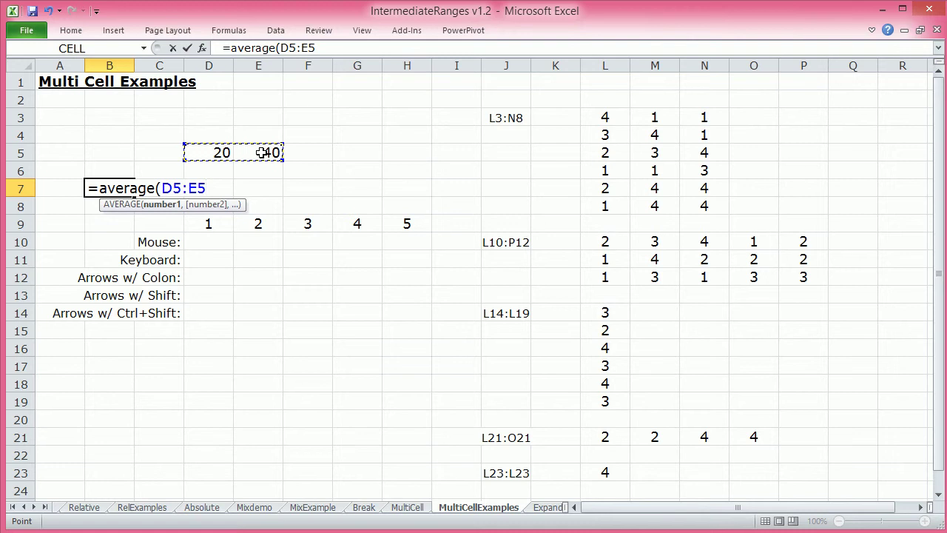
{"action": "type", "text": ")"}
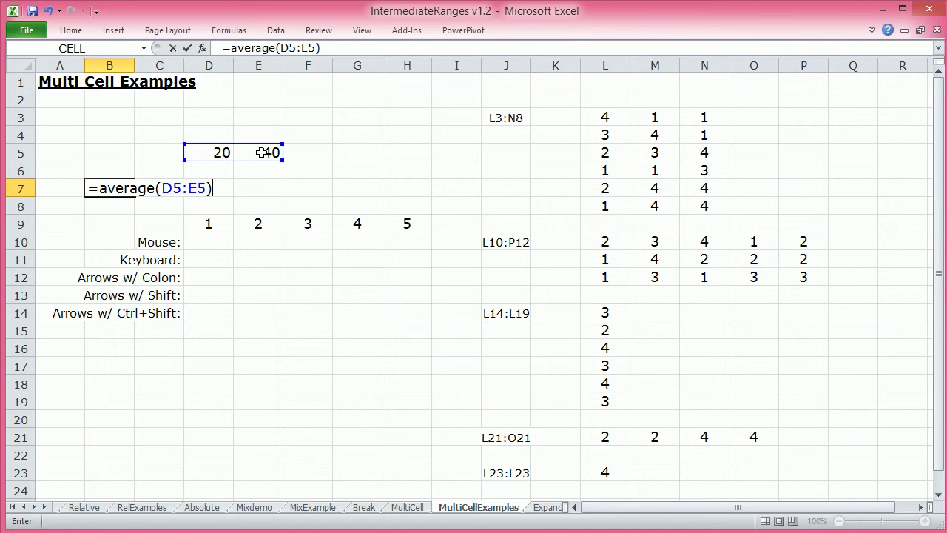
{"action": "key", "text": "Return"}
{"action": "key", "text": "Up"}
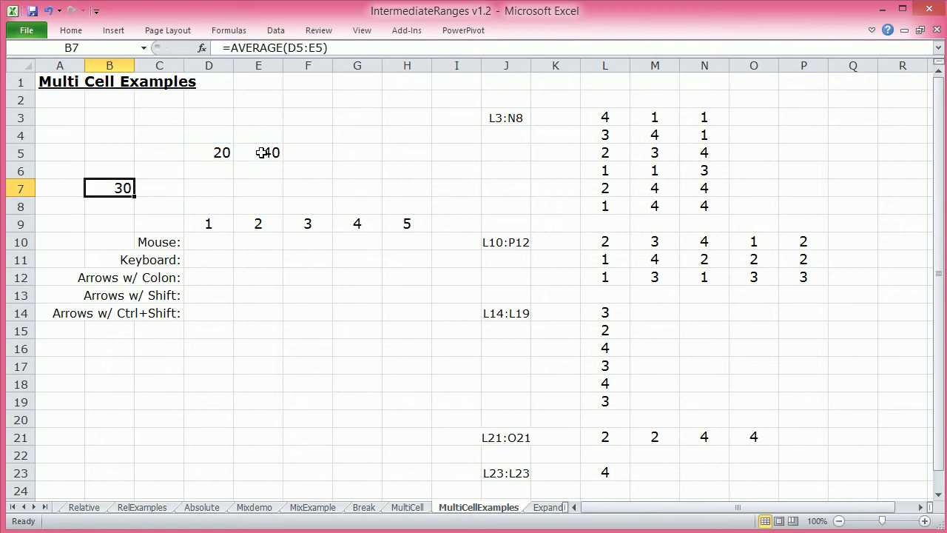
{"action": "key", "text": "F2"}
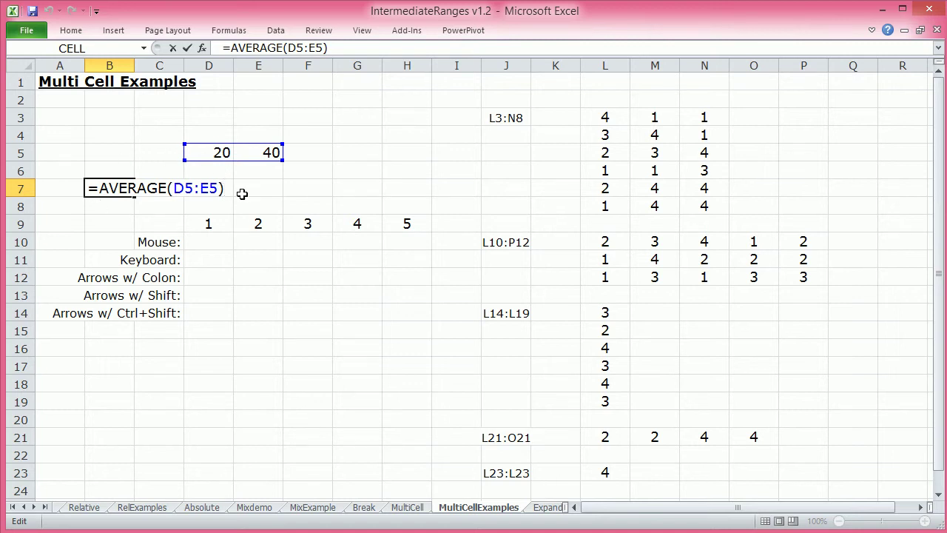
{"action": "key", "text": "Return"}
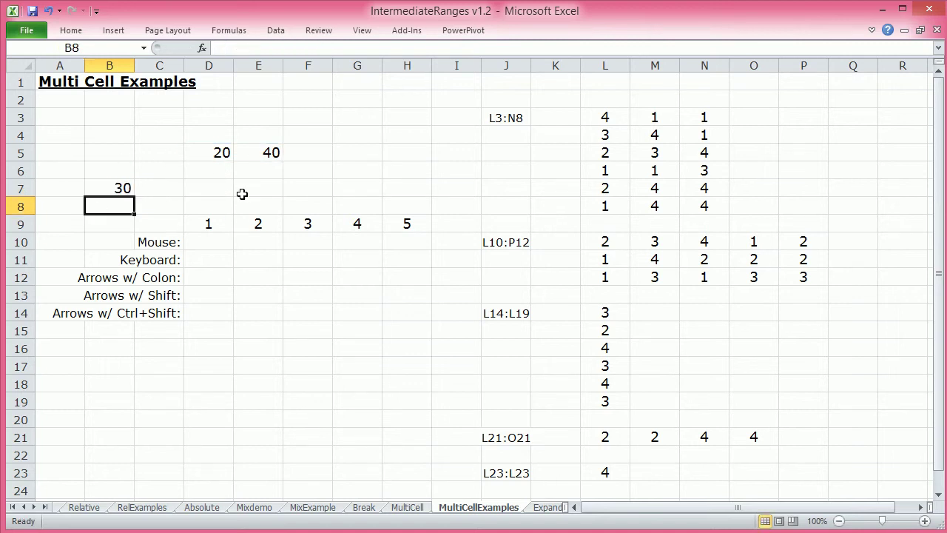
{"action": "left_click", "coordinate": [92, 190]}
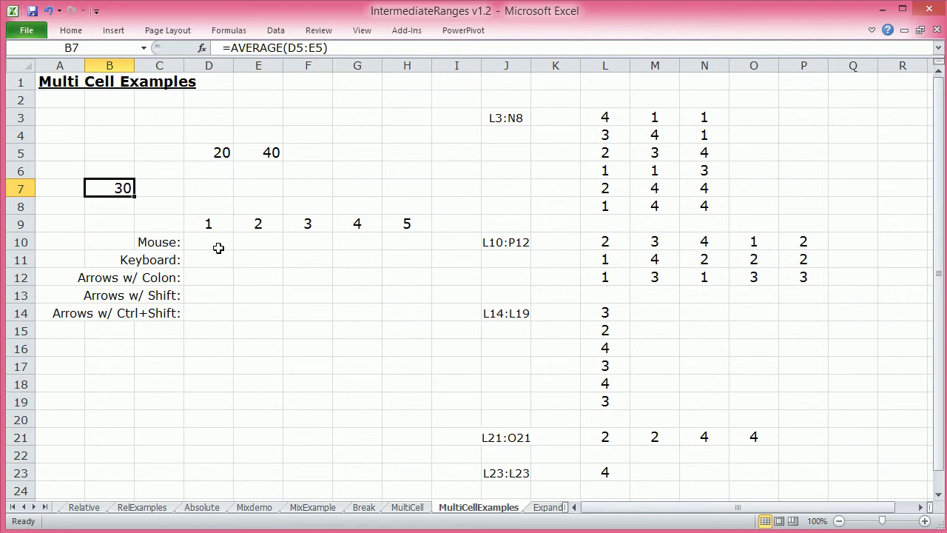
Average the range L3:N8 in cell D10 of the Mouse row, and check it against the selected range's summary.
{"action": "left_click", "coordinate": [218, 248]}
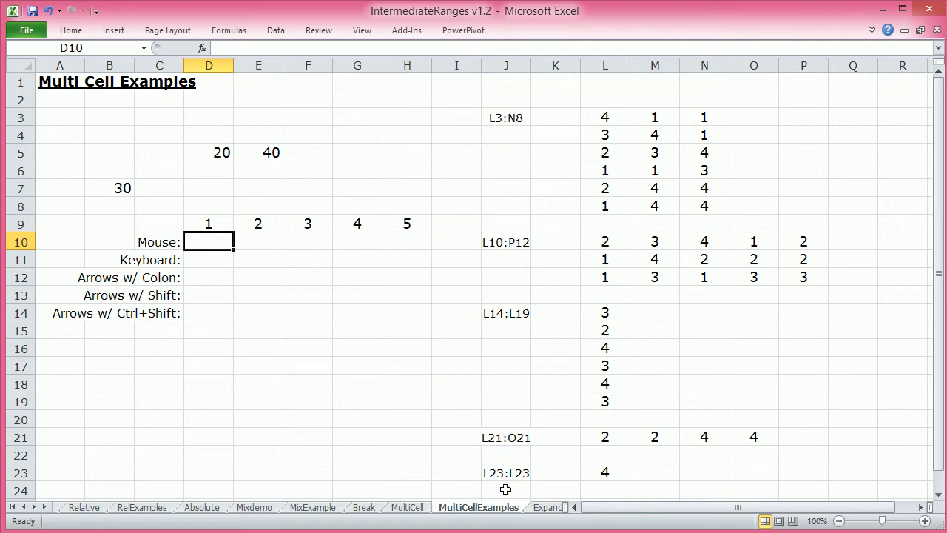
{"action": "type", "text": "="}
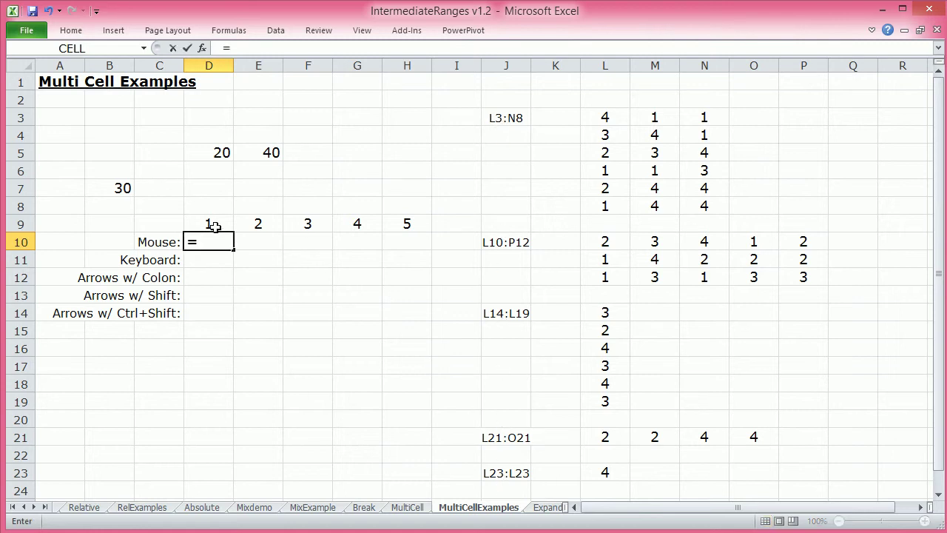
{"action": "type", "text": "average"}
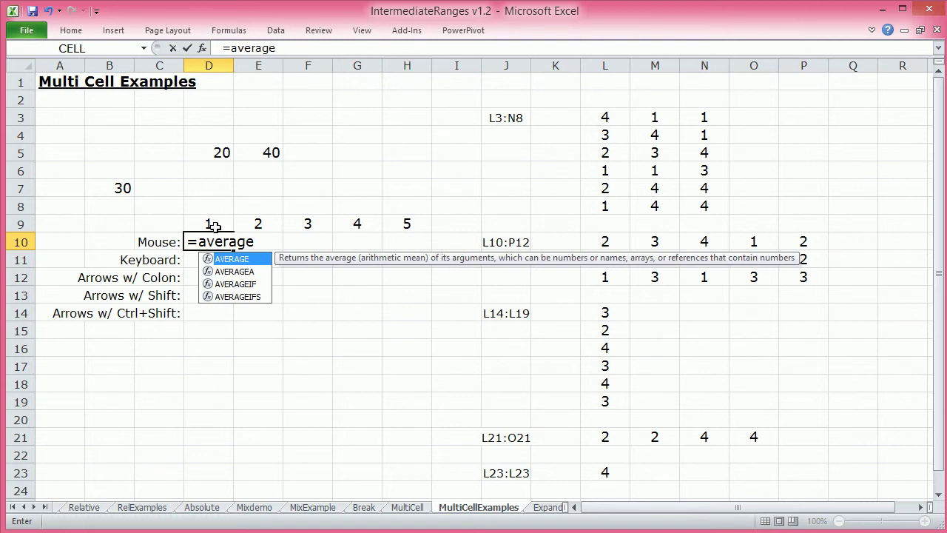
{"action": "type", "text": "("}
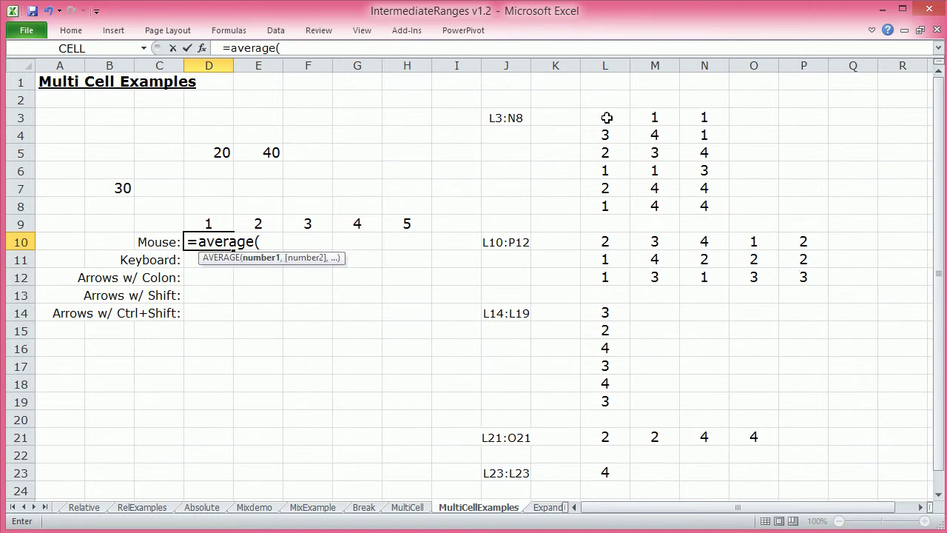
{"action": "left_click_drag", "start_coordinate": [607, 118], "coordinate": [692, 210]}
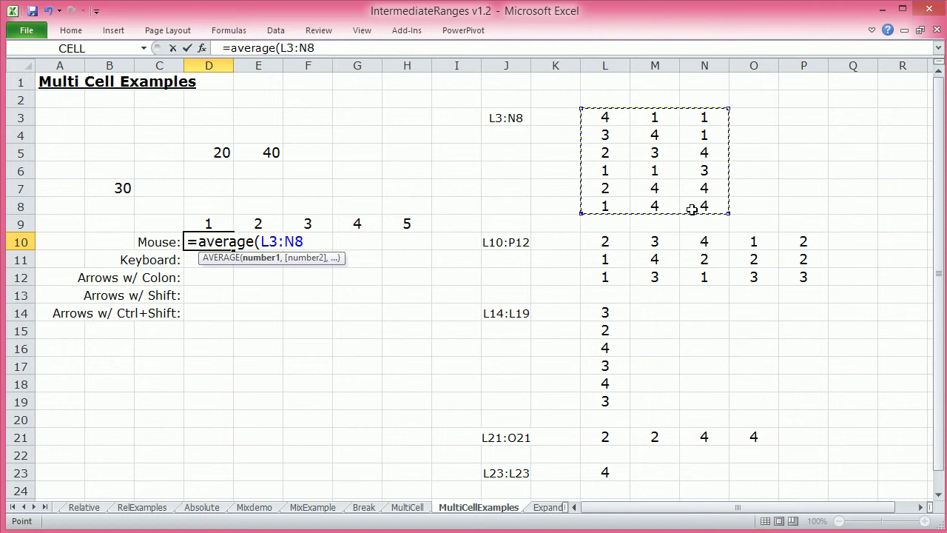
{"action": "type", "text": ")"}
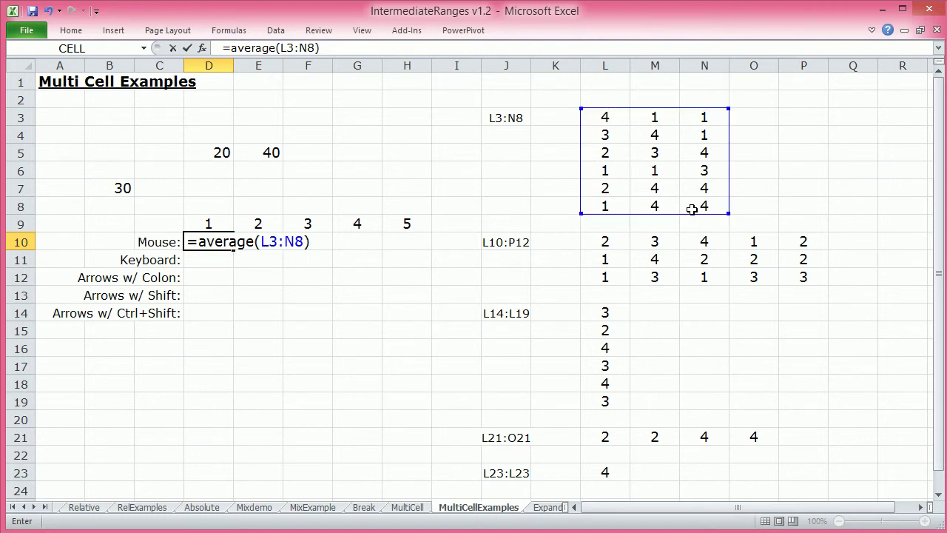
{"action": "key", "text": "Return"}
{"action": "key", "text": "Up"}
{"action": "key", "text": "Right"}
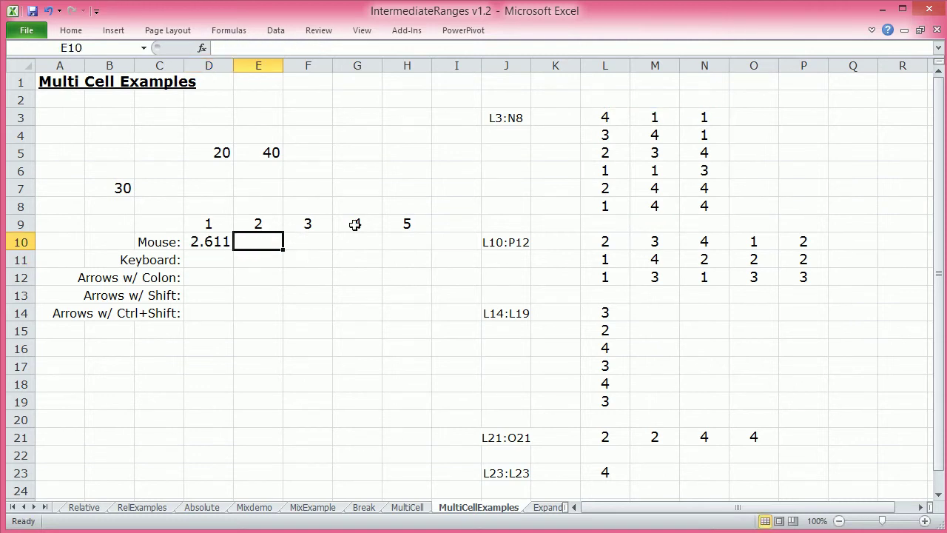
{"action": "left_click", "coordinate": [611, 116]}
{"action": "left_click_drag", "start_coordinate": [636, 126], "coordinate": [708, 206]}
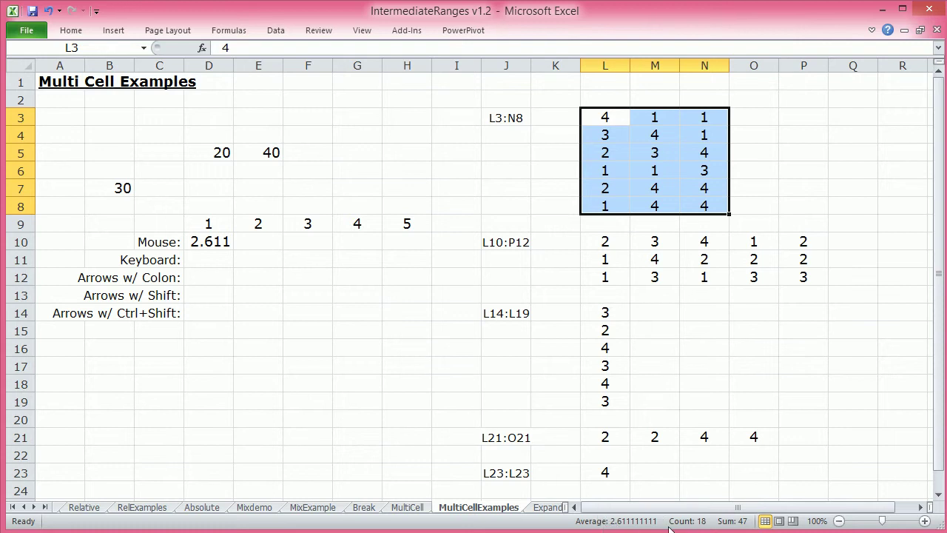
Enter a formula in cell E10 that averages the range L10:P12.
{"action": "left_click", "coordinate": [265, 244]}
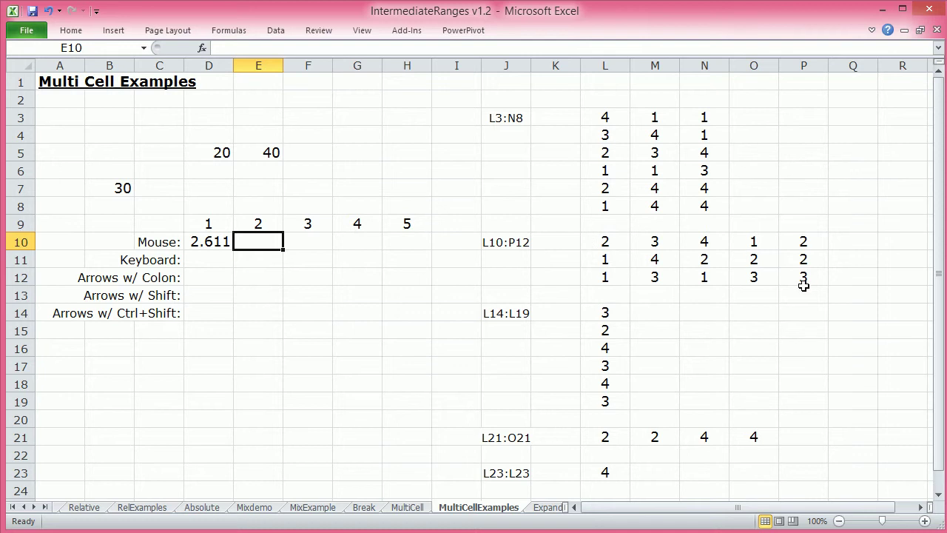
{"action": "type", "text": "="}
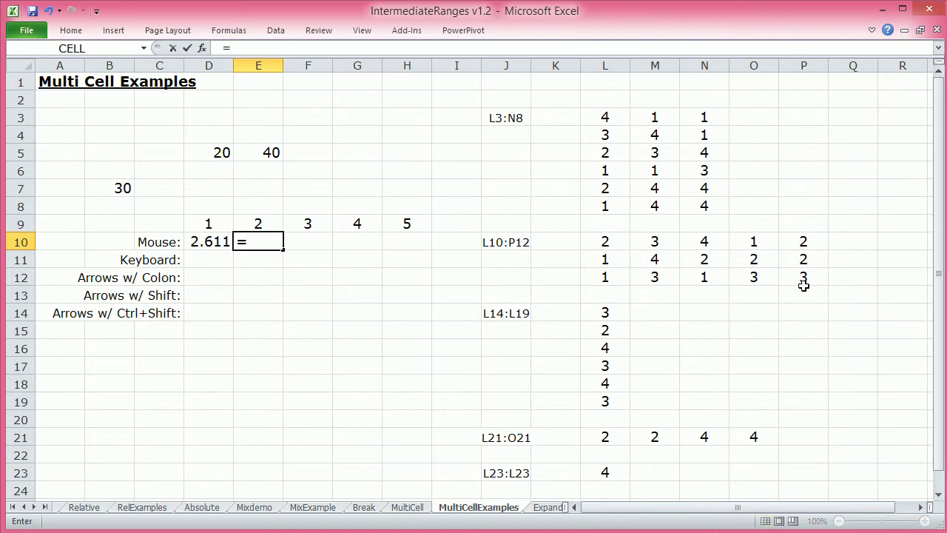
{"action": "type", "text": "average"}
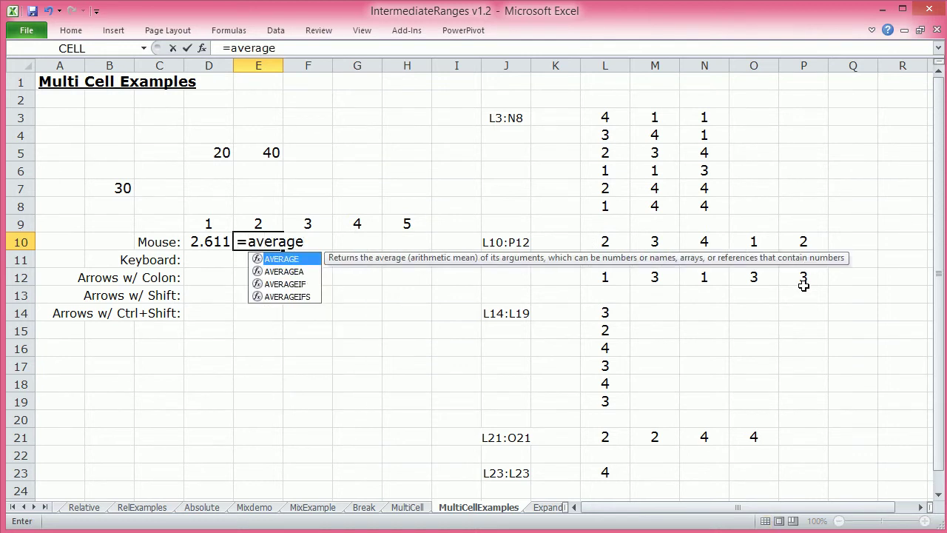
{"action": "type", "text": "("}
{"action": "left_click", "coordinate": [607, 242]}
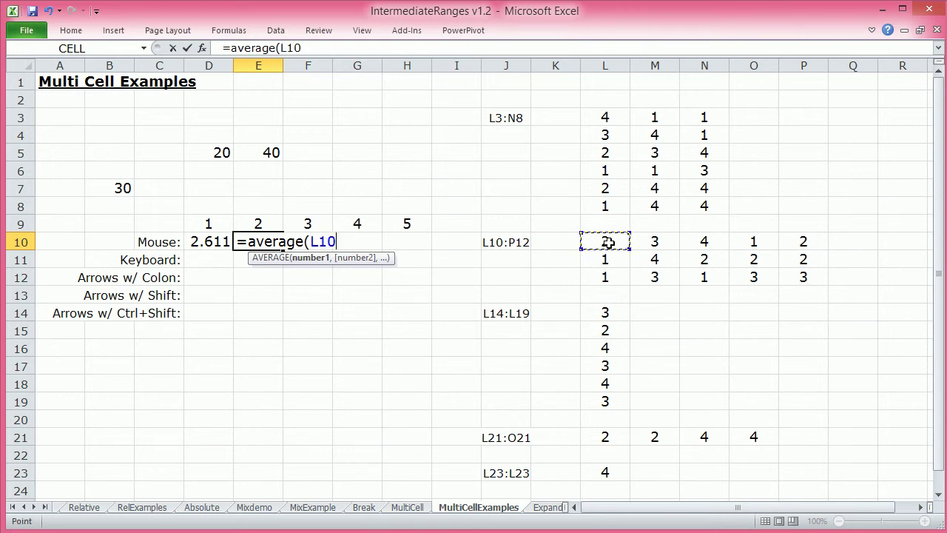
{"action": "left_click_drag", "start_coordinate": [607, 242], "coordinate": [787, 281]}
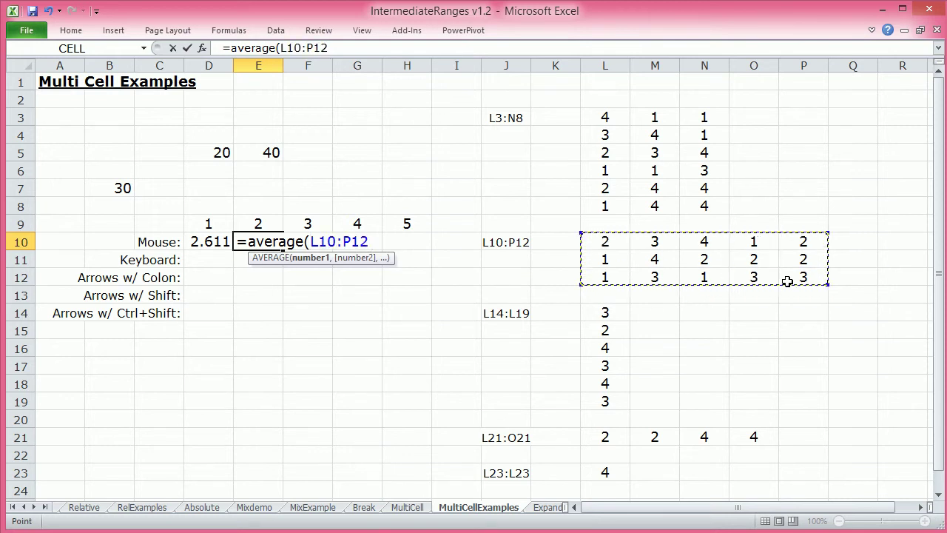
{"action": "type", "text": ")"}
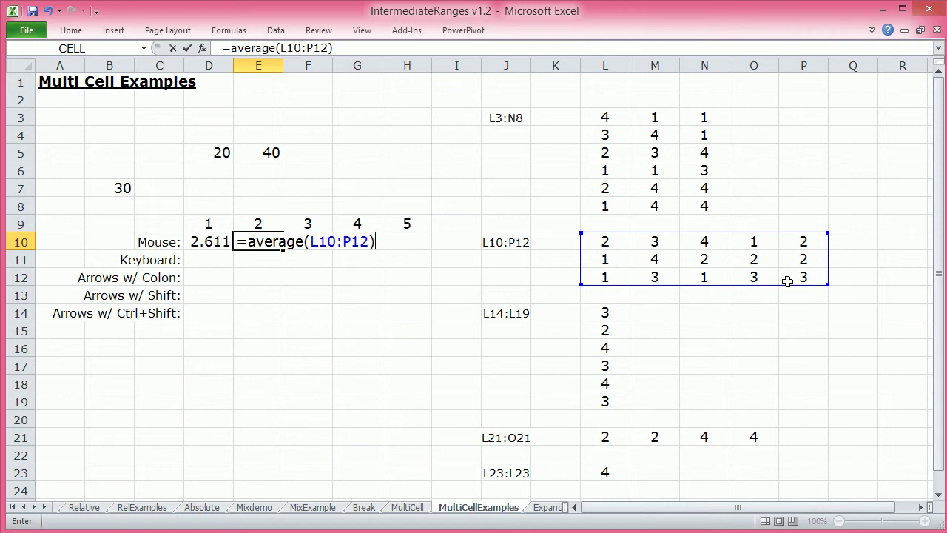
{"action": "key", "text": "Return"}
Enter a formula in cell F10 that averages the range L14:L19.
{"action": "key", "text": "Up"}
{"action": "key", "text": "Right"}
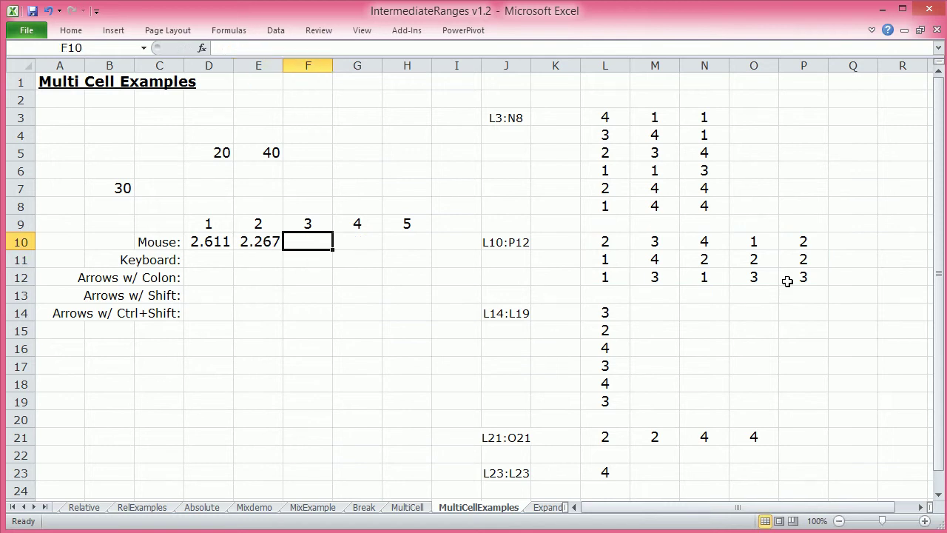
{"action": "type", "text": "=average"}
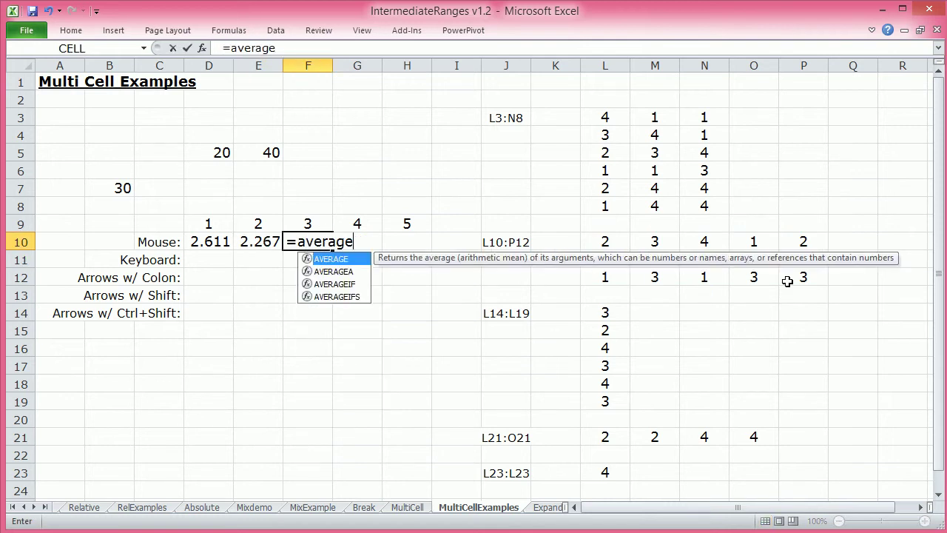
{"action": "type", "text": "("}
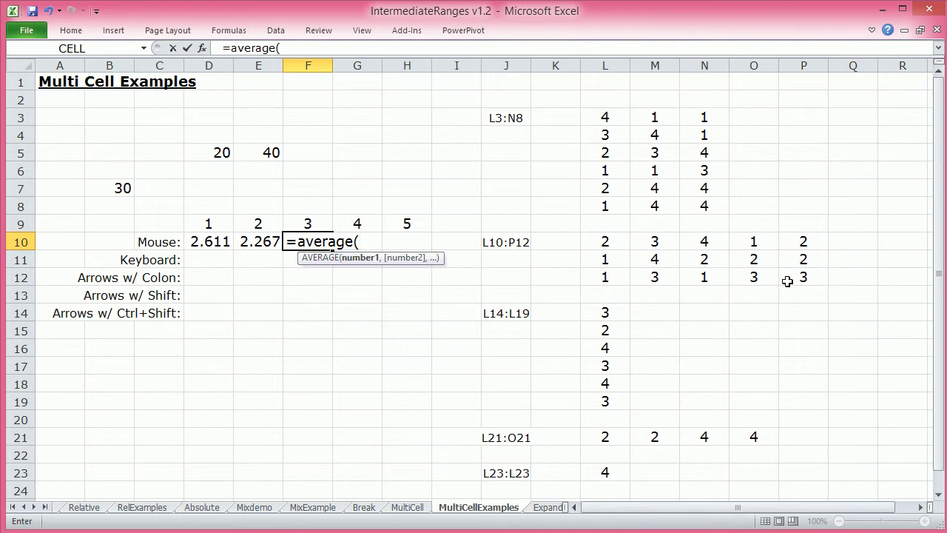
{"action": "left_click_drag", "start_coordinate": [603, 307], "coordinate": [604, 401]}
{"action": "type", "text": ")"}
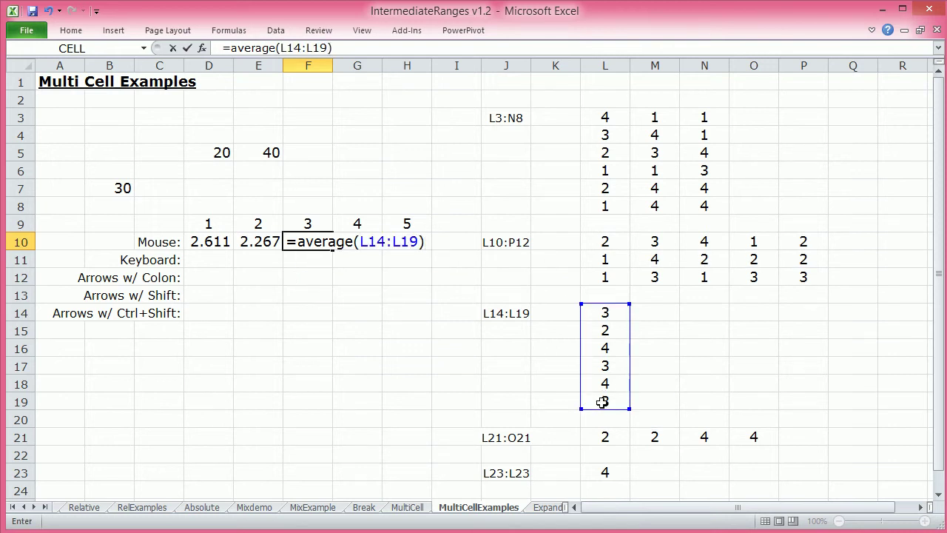
{"action": "key", "text": "Return"}
{"action": "left_click", "coordinate": [347, 244]}
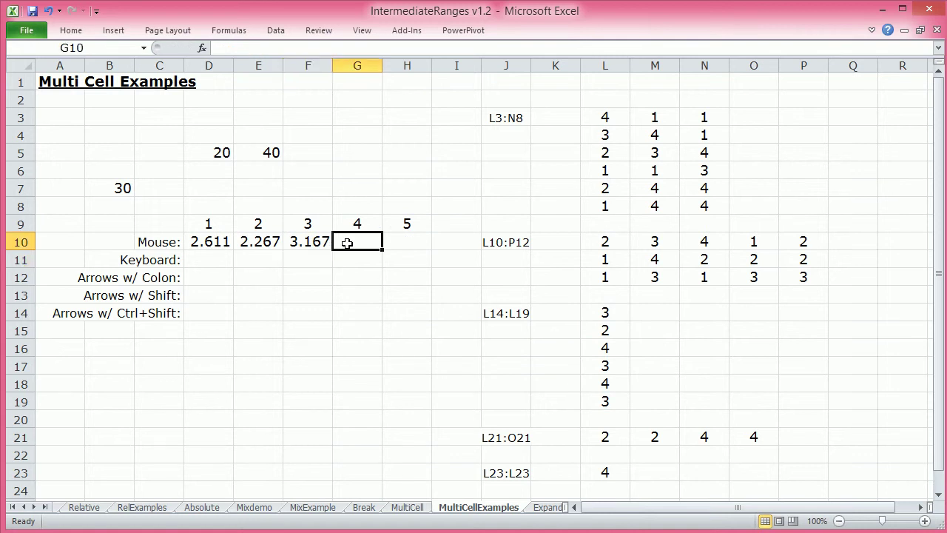
Enter a formula in cell G10 that averages the range L21:O21, and check it against the selected range's summary.
{"action": "type", "text": "="}
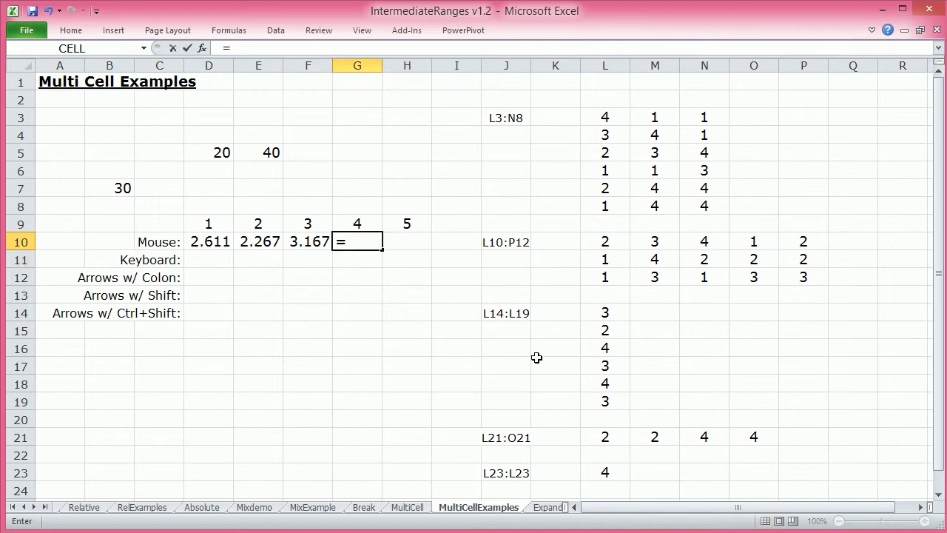
{"action": "type", "text": "average"}
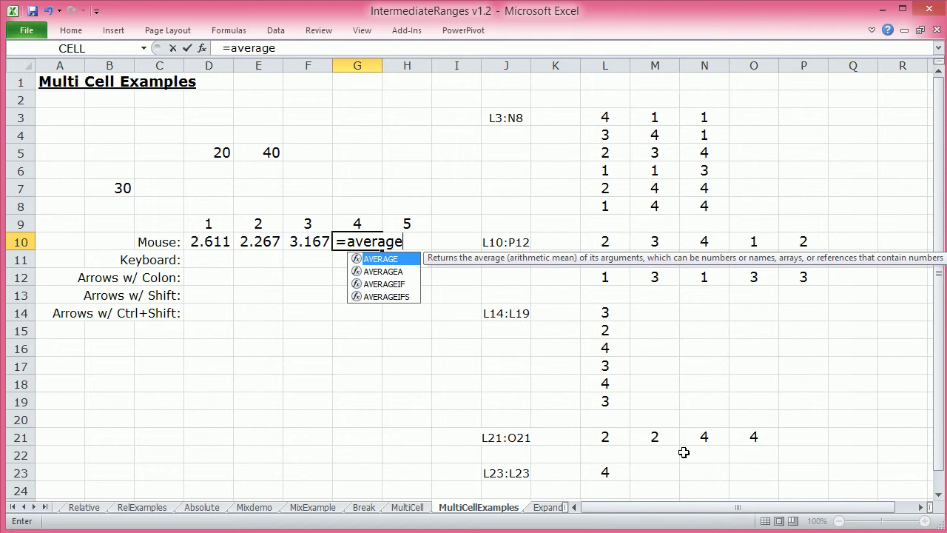
{"action": "type", "text": "("}
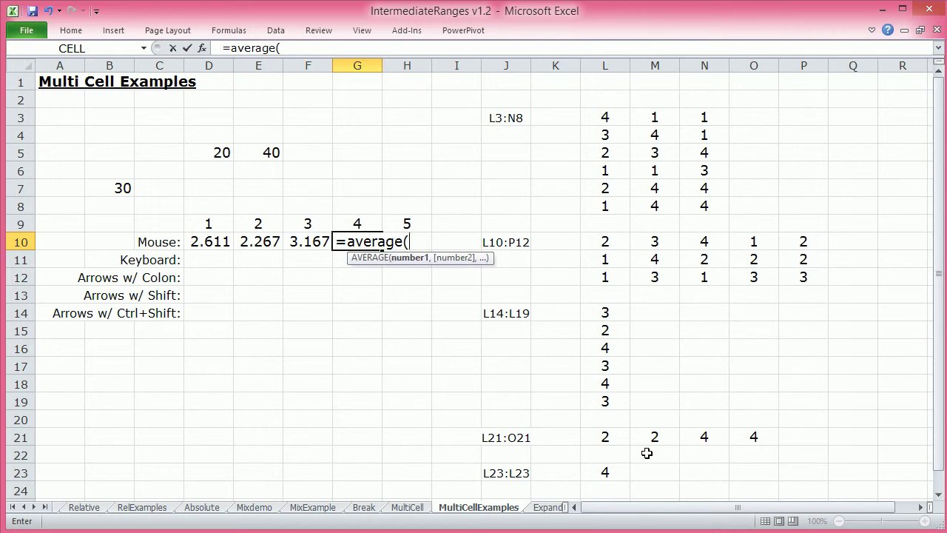
{"action": "left_click_drag", "start_coordinate": [610, 439], "coordinate": [736, 436]}
{"action": "type", "text": ")"}
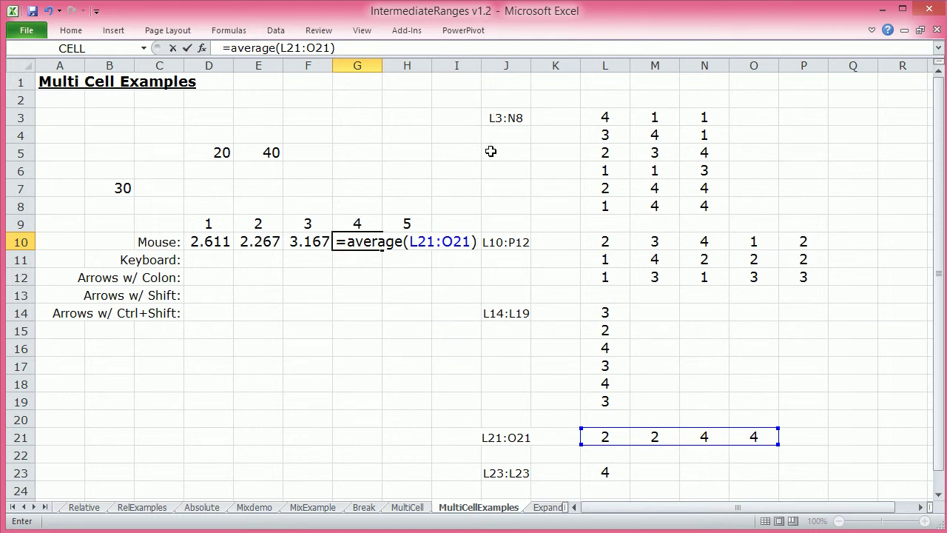
{"action": "key", "text": "Tab"}
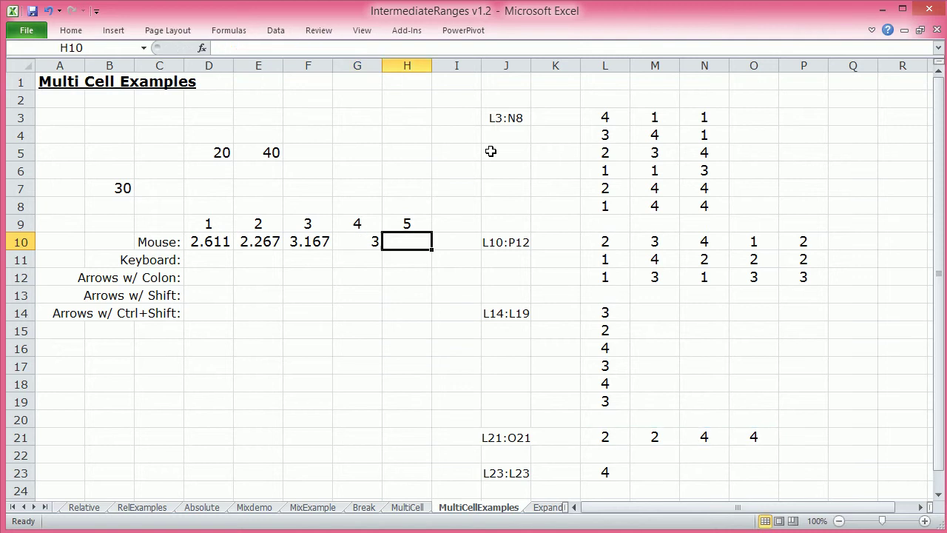
{"action": "left_click", "coordinate": [370, 242]}
{"action": "left_click", "coordinate": [401, 241]}
{"action": "left_click", "coordinate": [374, 242]}
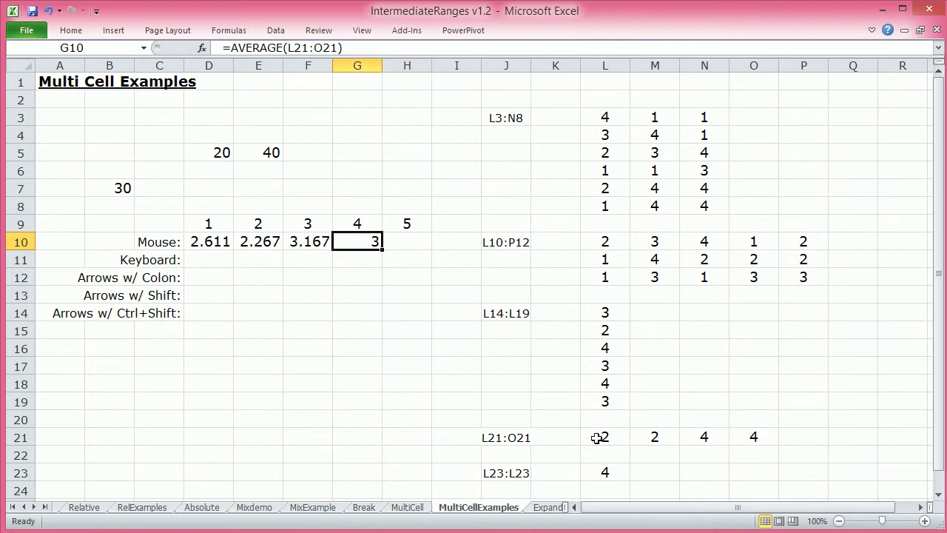
{"action": "left_click_drag", "start_coordinate": [603, 438], "coordinate": [738, 436]}
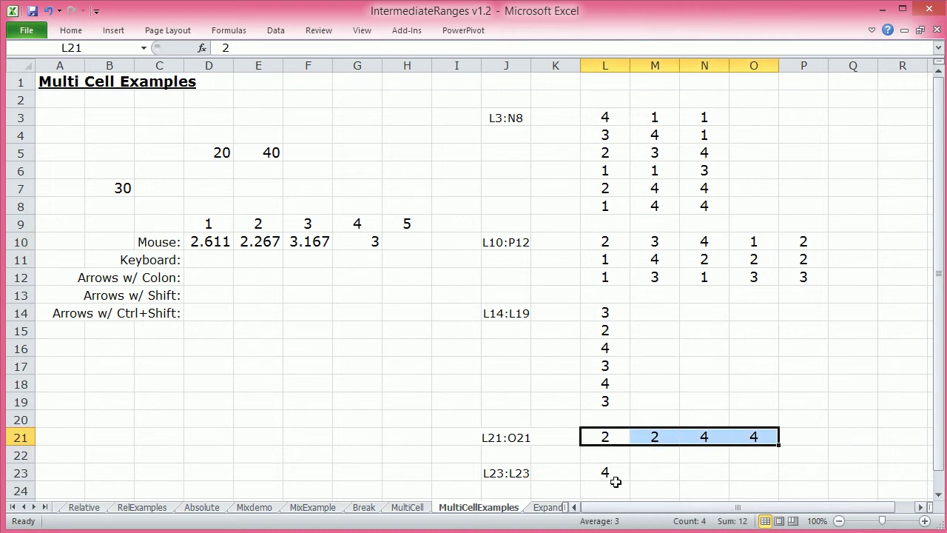
Enter a formula in cell H10 that averages the single cell L23, and review the entered formula.
{"action": "left_click", "coordinate": [410, 244]}
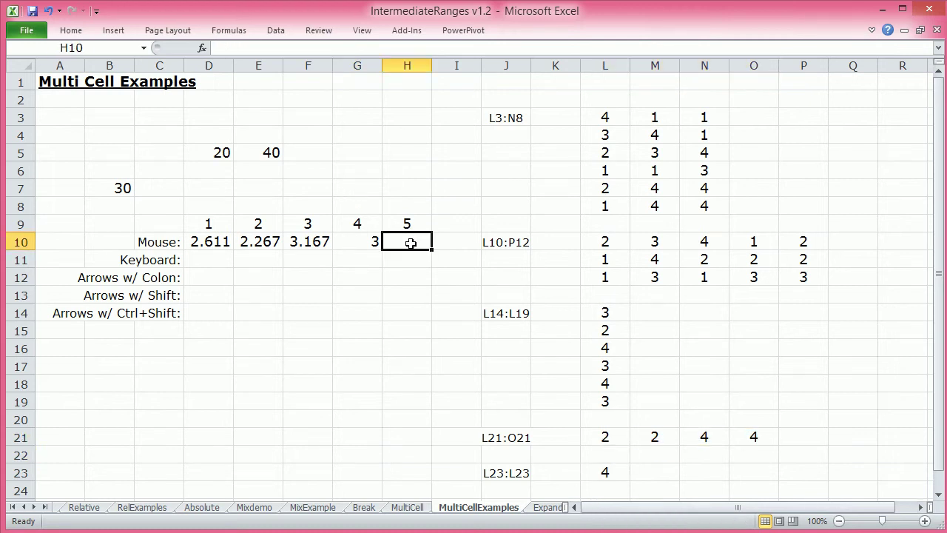
{"action": "type", "text": "=average"}
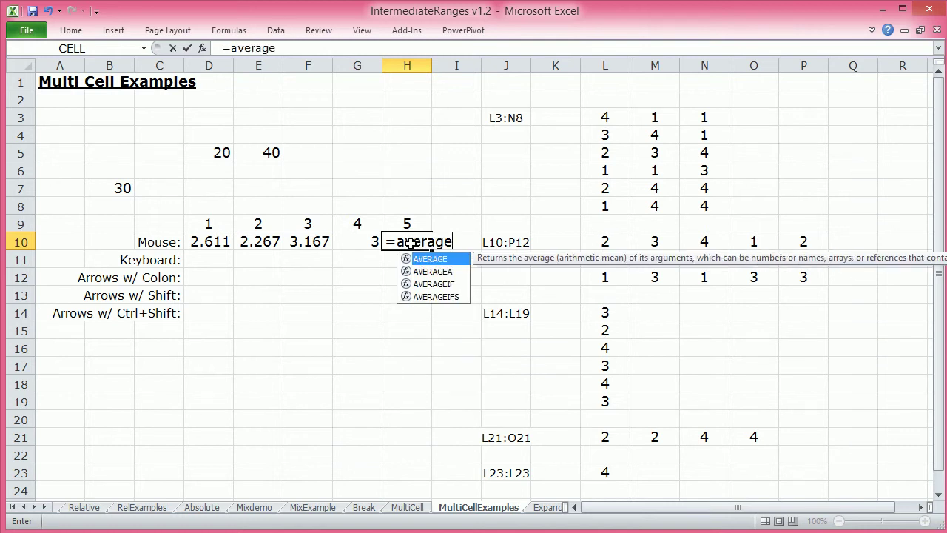
{"action": "type", "text": "("}
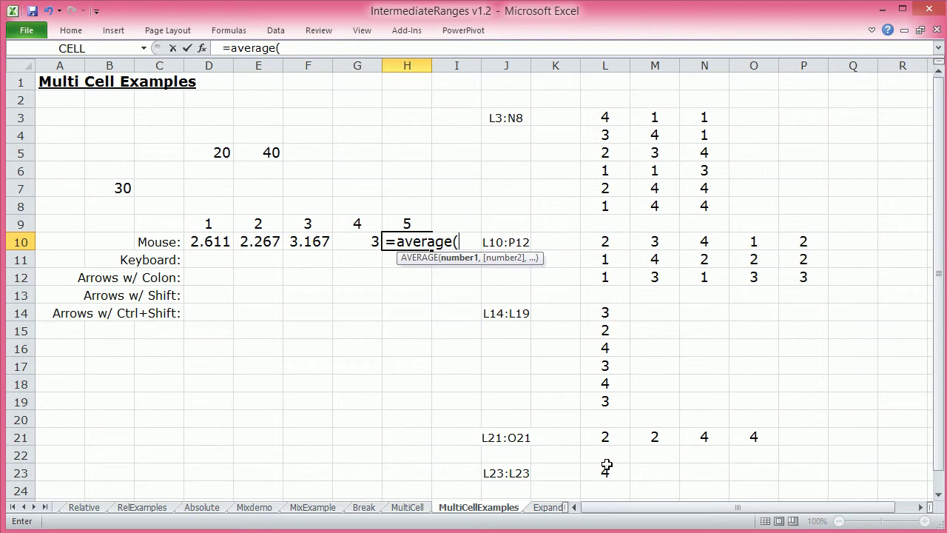
{"action": "mouse_move", "coordinate": [605, 465]}
{"action": "left_mouse_down"}
{"action": "mouse_move", "coordinate": [642, 469]}
{"action": "mouse_move", "coordinate": [607, 472]}
{"action": "left_mouse_up"}
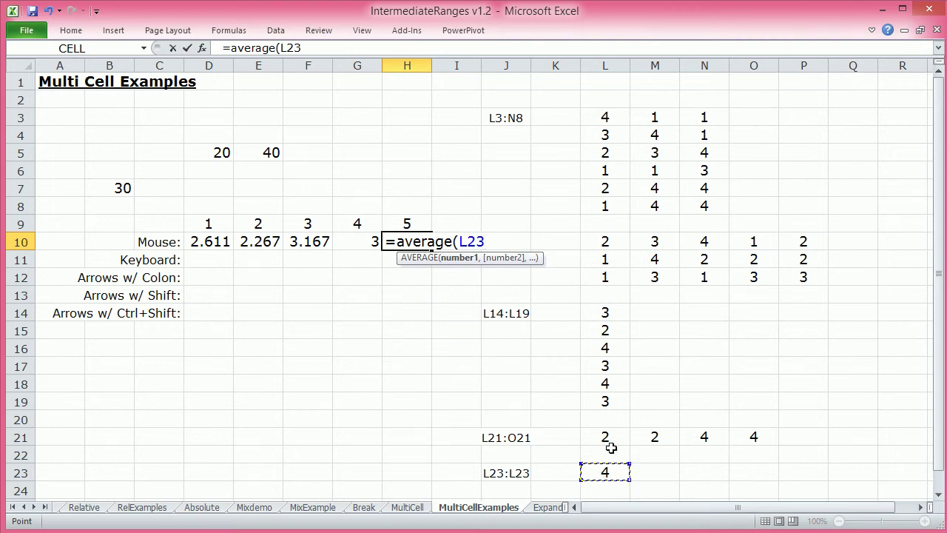
{"action": "type", "text": ")"}
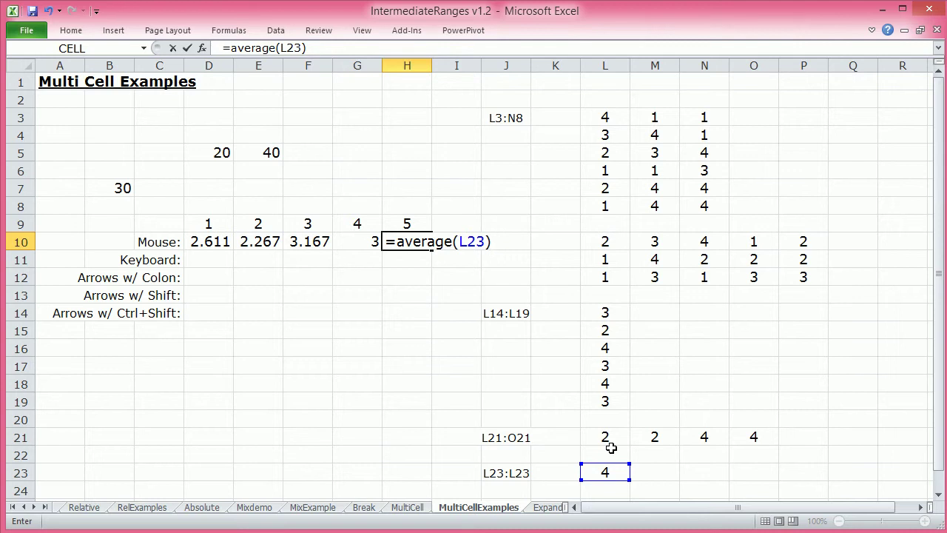
{"action": "key", "text": "Return"}
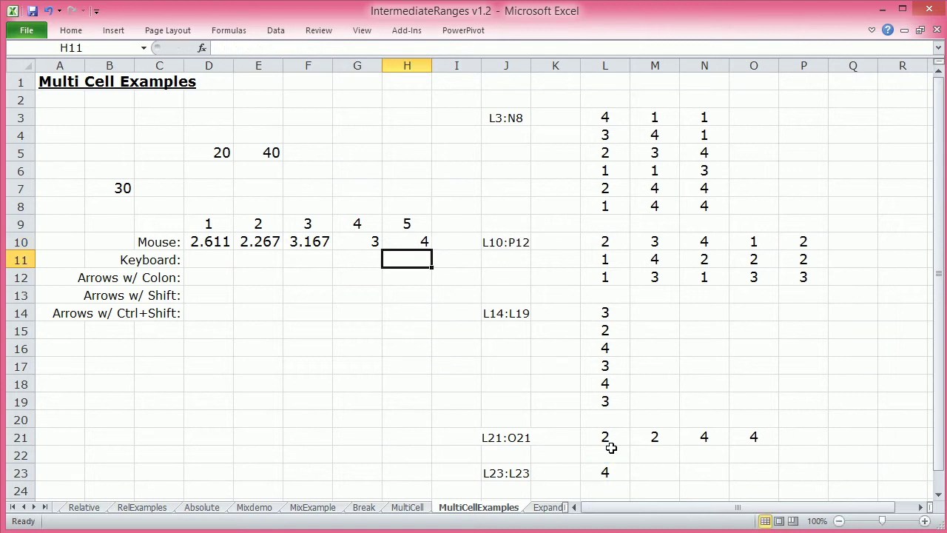
{"action": "key", "text": "Up"}
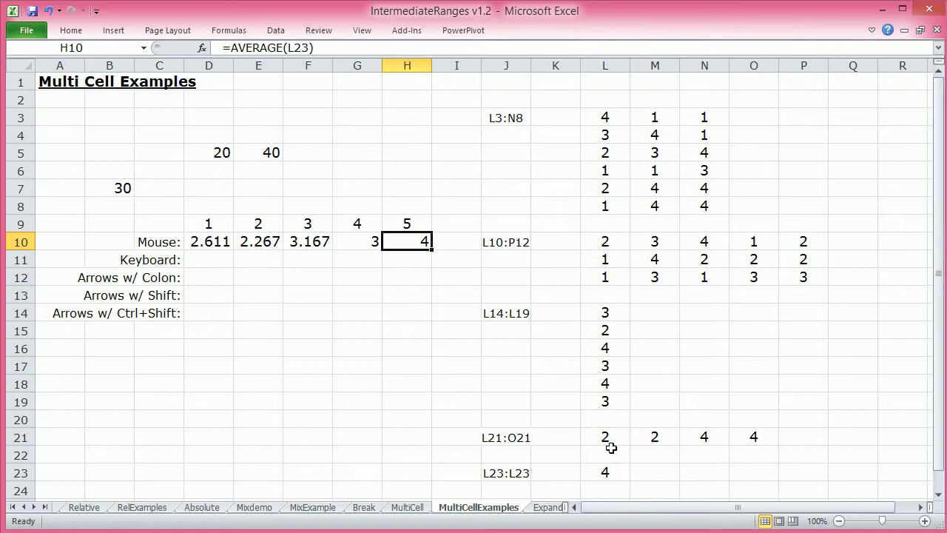
Enter a formula in cell D11 of the Keyboard row that averages L3:N8, writing the range reference out by hand.
{"action": "key", "text": "Down"}
{"action": "key", "text": "Left"}
{"action": "key", "text": "Left"}
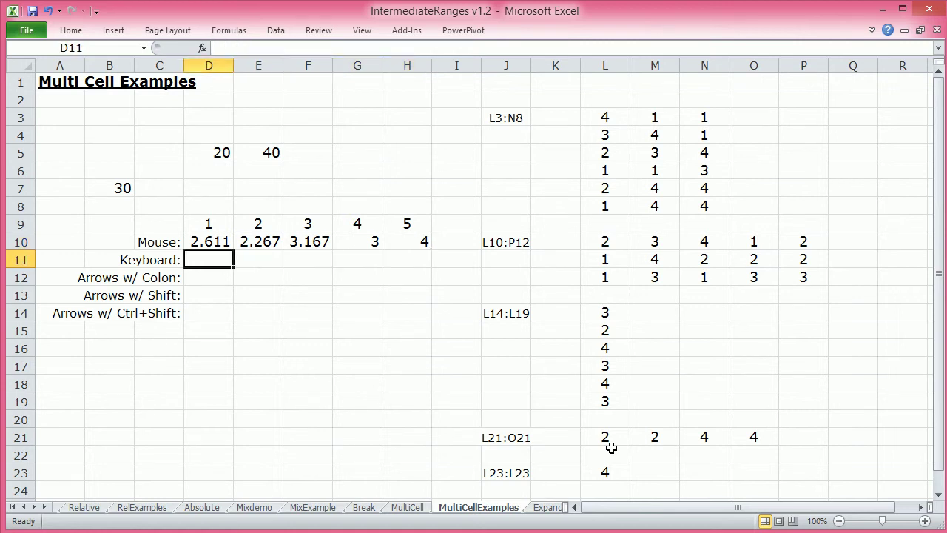
{"action": "type", "text": "=averagew"}
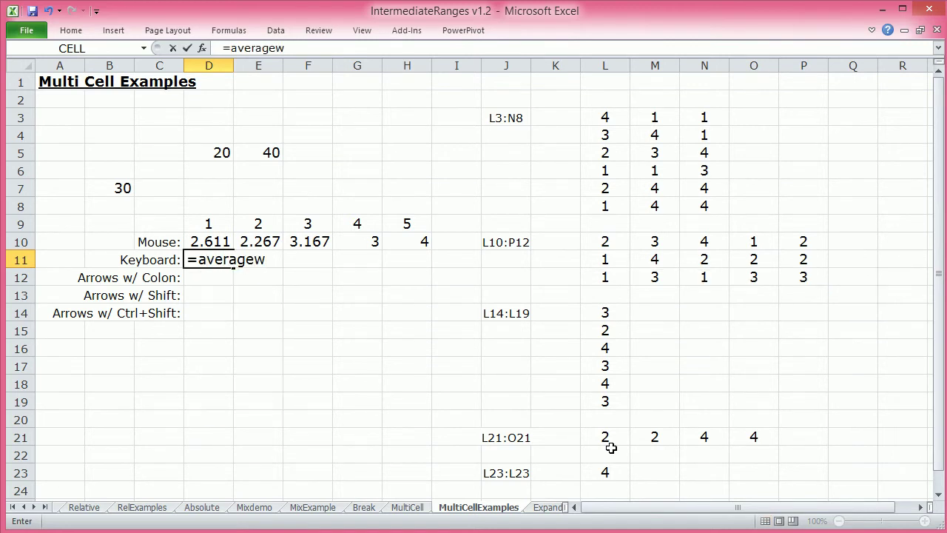
{"action": "key", "text": "BackSpace"}
{"action": "type", "text": "("}
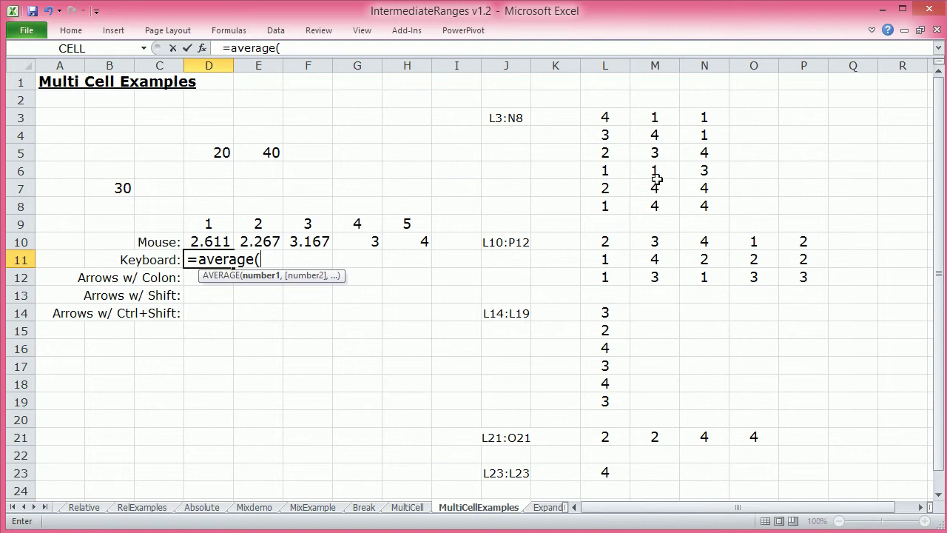
{"action": "type", "text": "L3:P"}
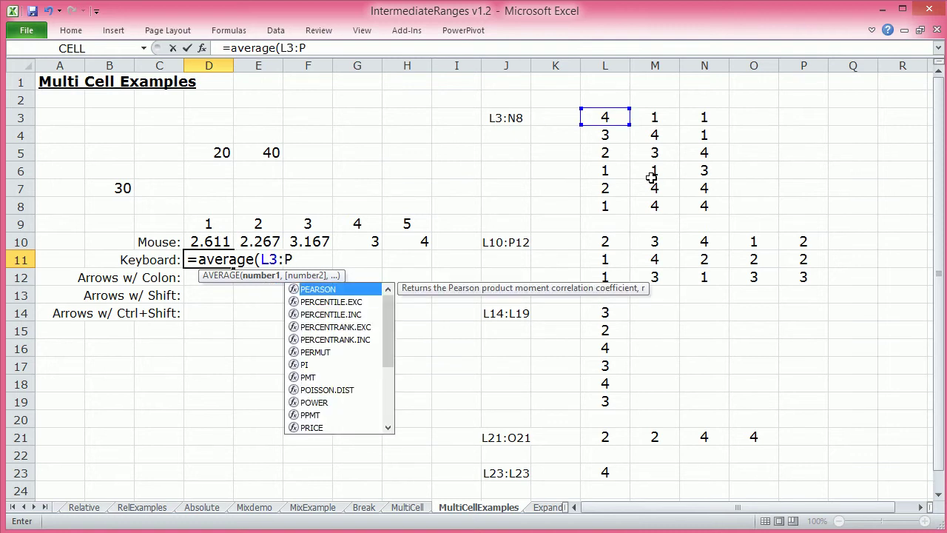
{"action": "key", "text": "BackSpace"}
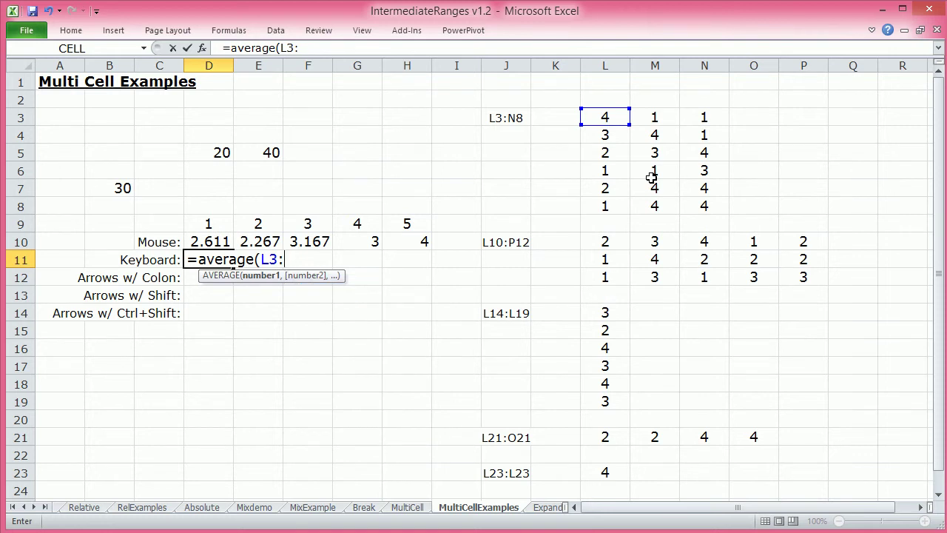
{"action": "type", "text": "N8"}
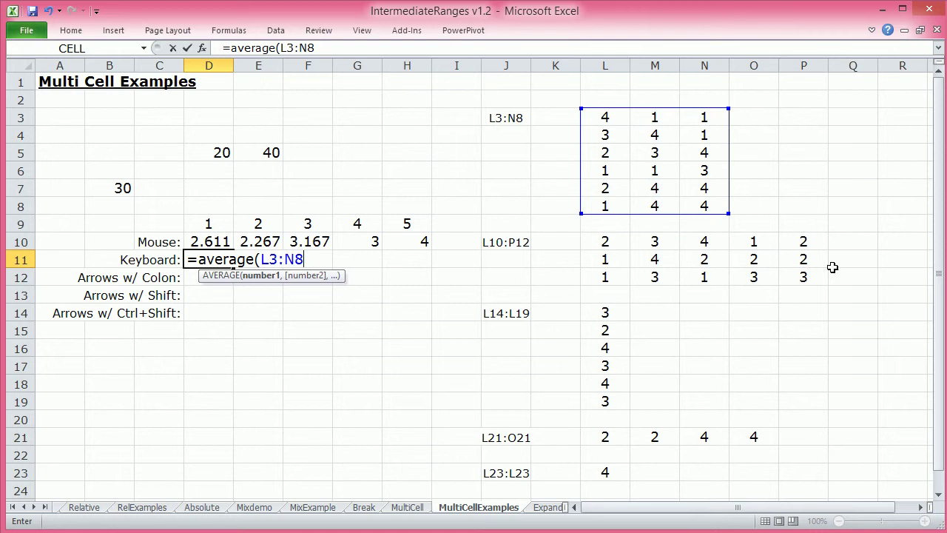
{"action": "type", "text": ")"}
{"action": "key", "text": "Tab"}
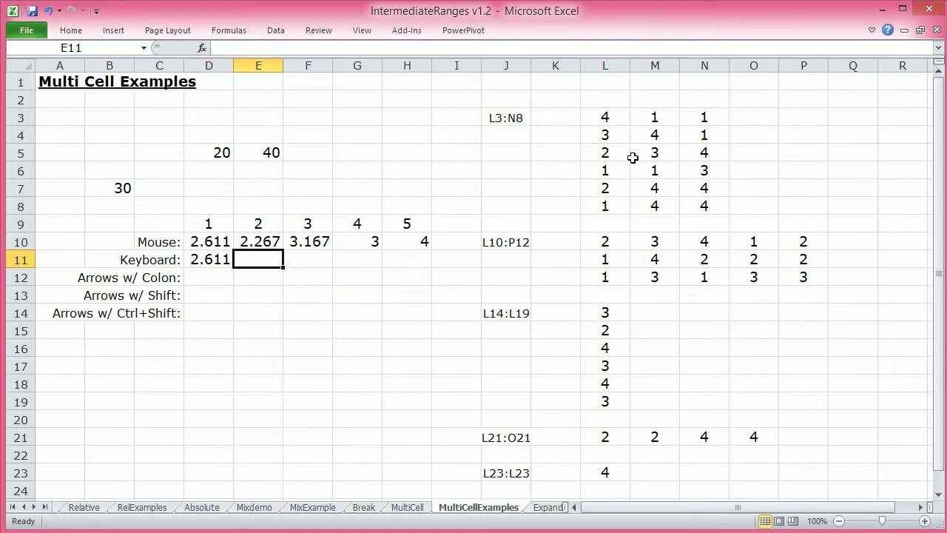
Enter a formula in cell E11 of the Keyboard row that averages the range L10:P12.
{"action": "type", "text": "=average"}
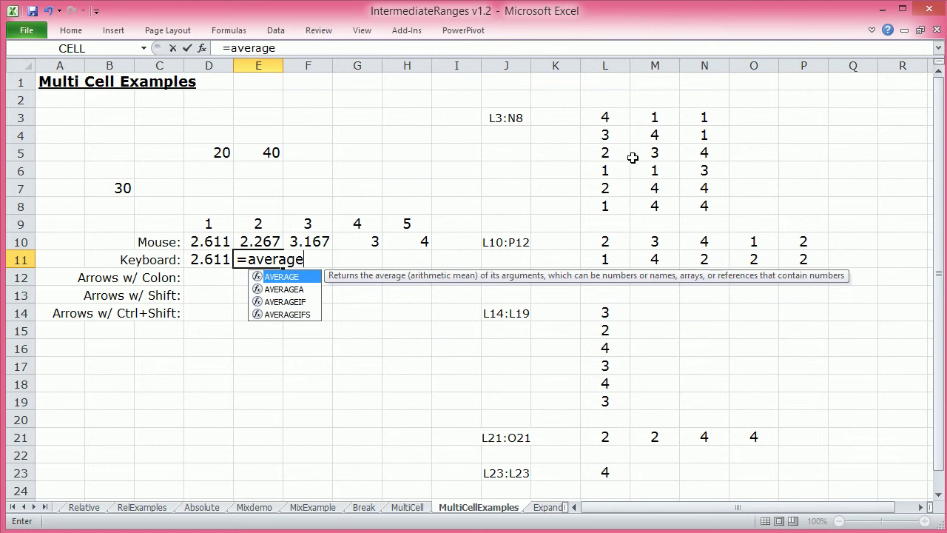
{"action": "type", "text": "("}
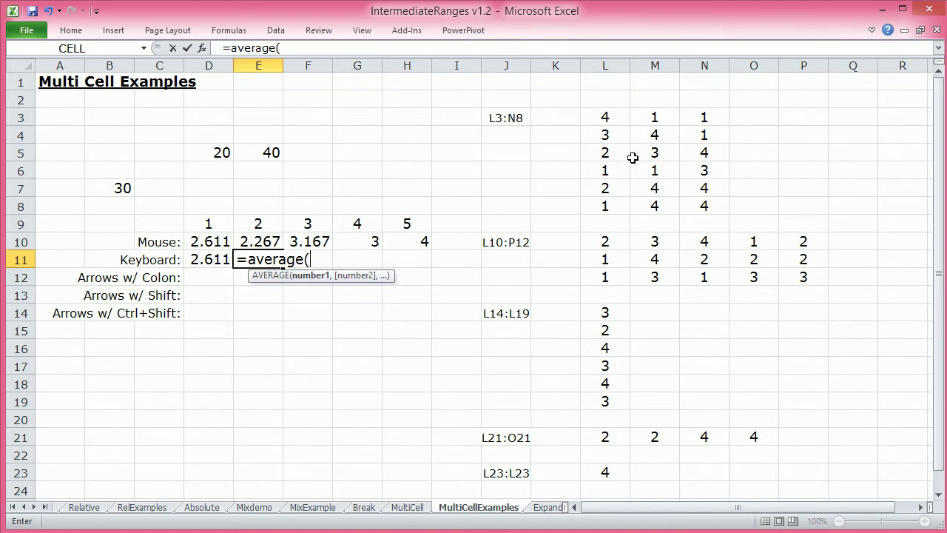
{"action": "type", "text": "L10:P12)"}
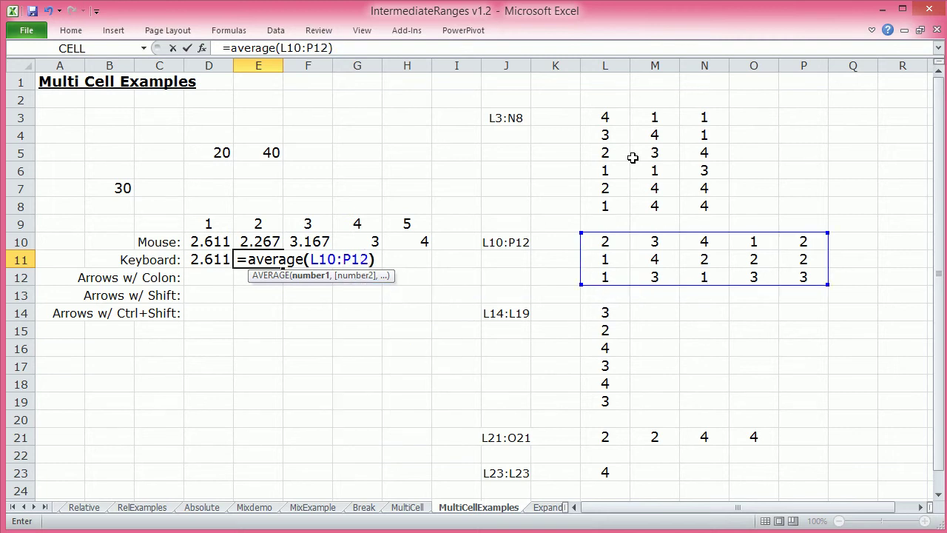
{"action": "key", "text": "Tab"}
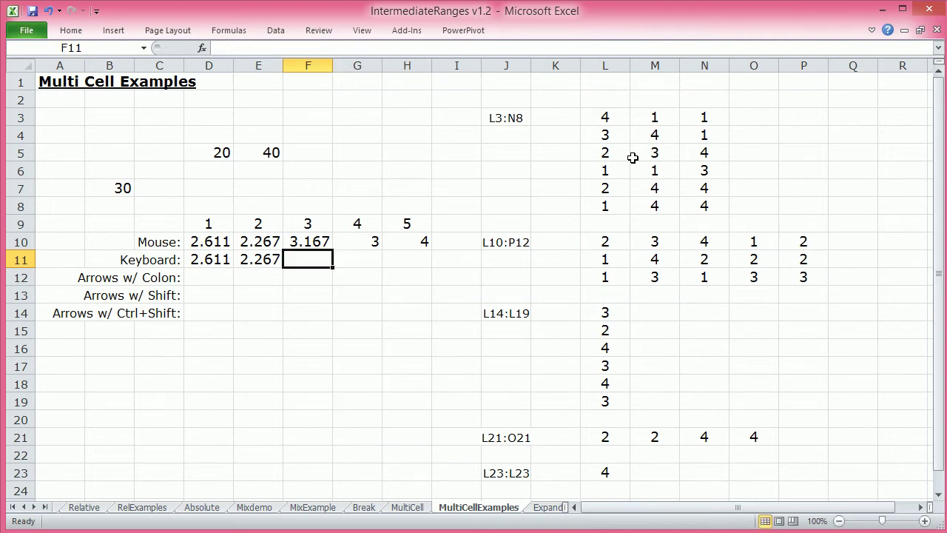
Enter a formula in cell F11 of the Keyboard row that averages the range L14:L19.
{"action": "type", "text": "=ave"}
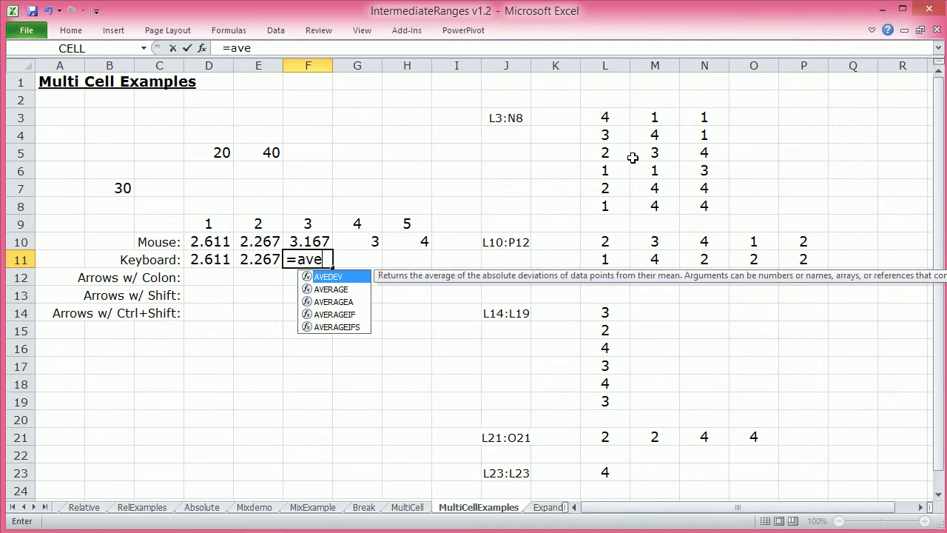
{"action": "type", "text": "rage"}
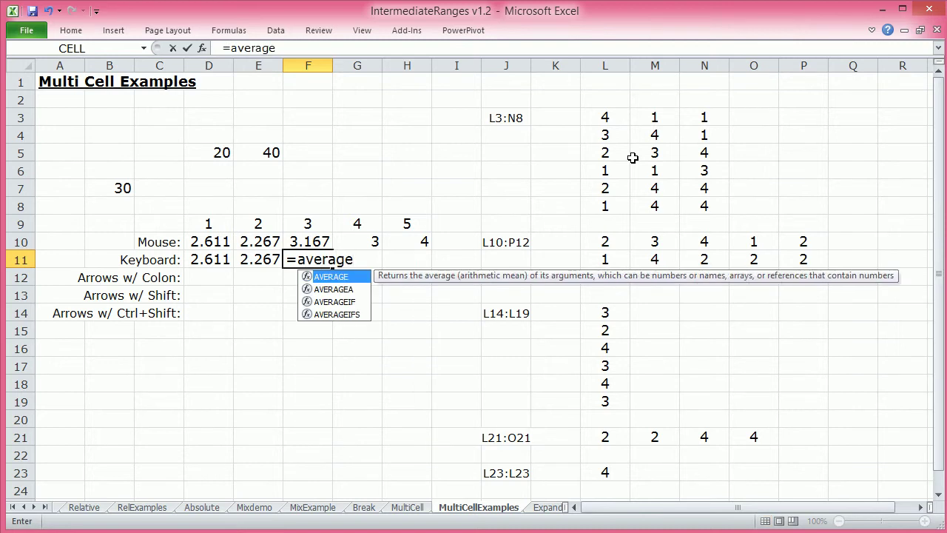
{"action": "type", "text": "("}
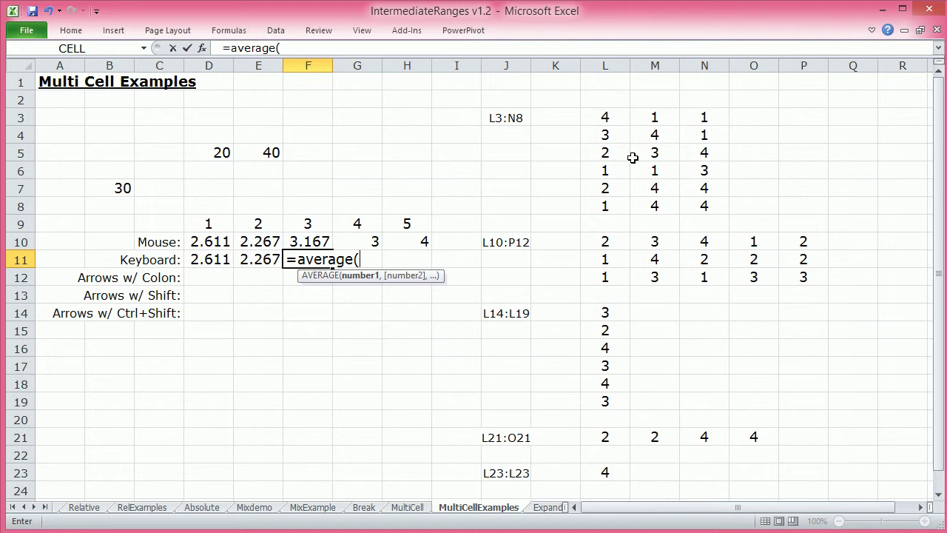
{"action": "type", "text": "L14"}
{"action": "type", "text": ":L"}
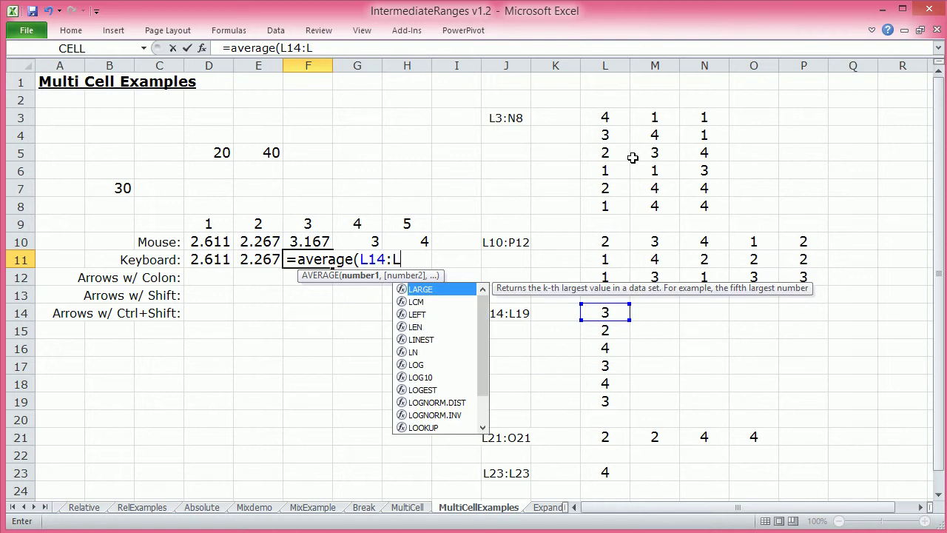
{"action": "type", "text": "19"}
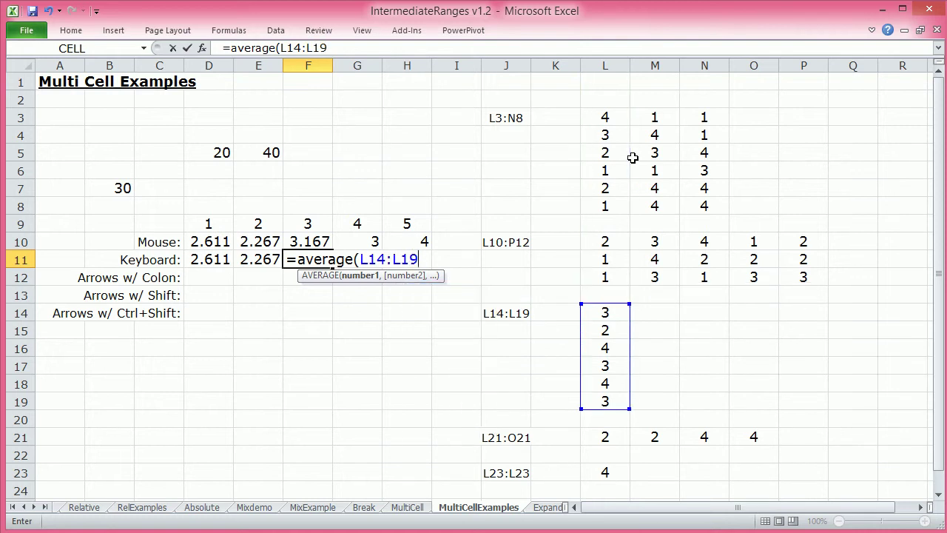
{"action": "type", "text": ")"}
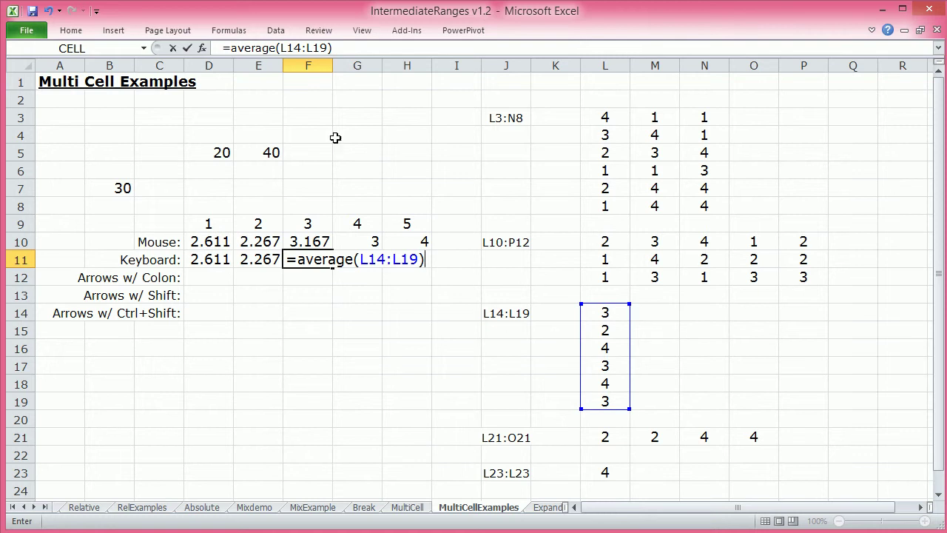
{"action": "key", "text": "Tab"}
Enter a formula in cell G11 of the Keyboard row that averages the range L21:O21.
{"action": "type", "text": "=av"}
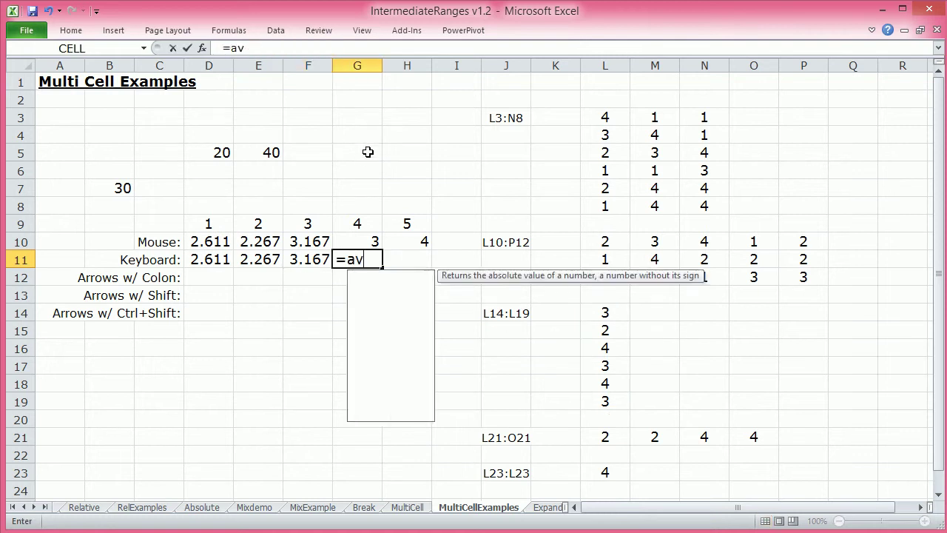
{"action": "type", "text": "erage("}
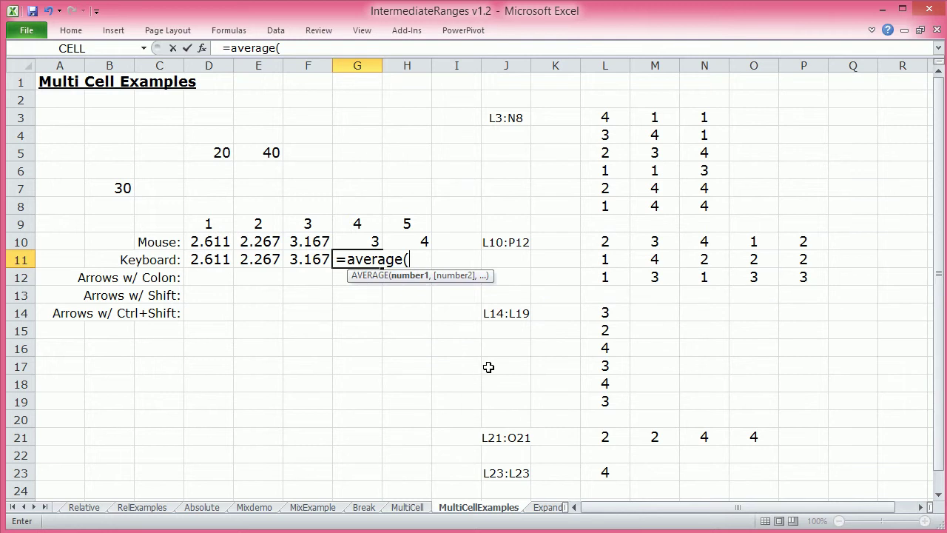
{"action": "type", "text": "L21"}
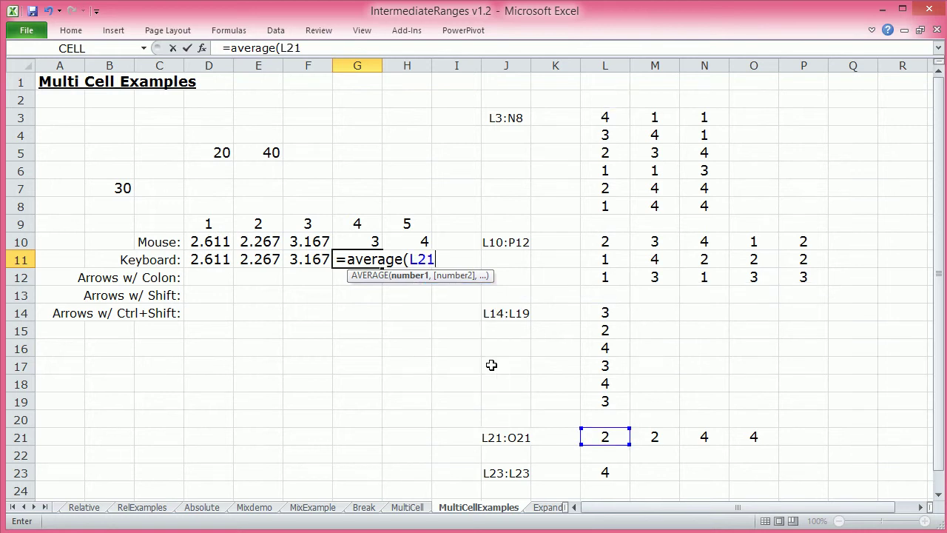
{"action": "type", "text": ":O21"}
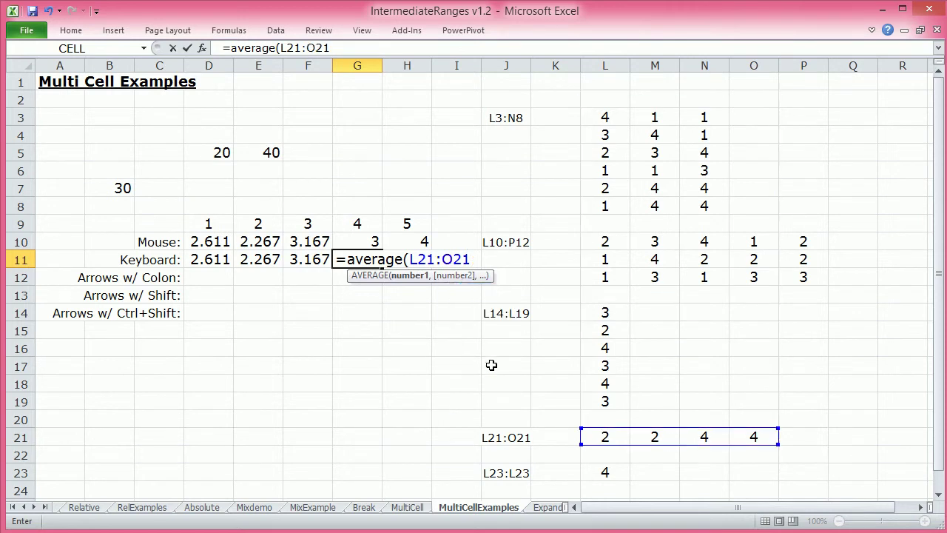
{"action": "type", "text": ")"}
{"action": "key", "text": "Tab"}
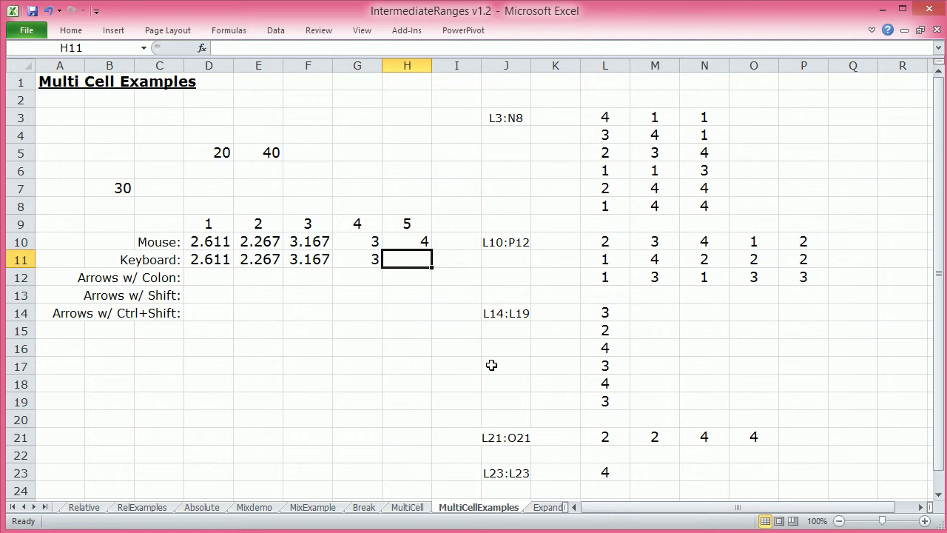
Enter a formula in cell H11 of the Keyboard row that averages L23:L23, writing the single cell as a range.
{"action": "type", "text": "=average("}
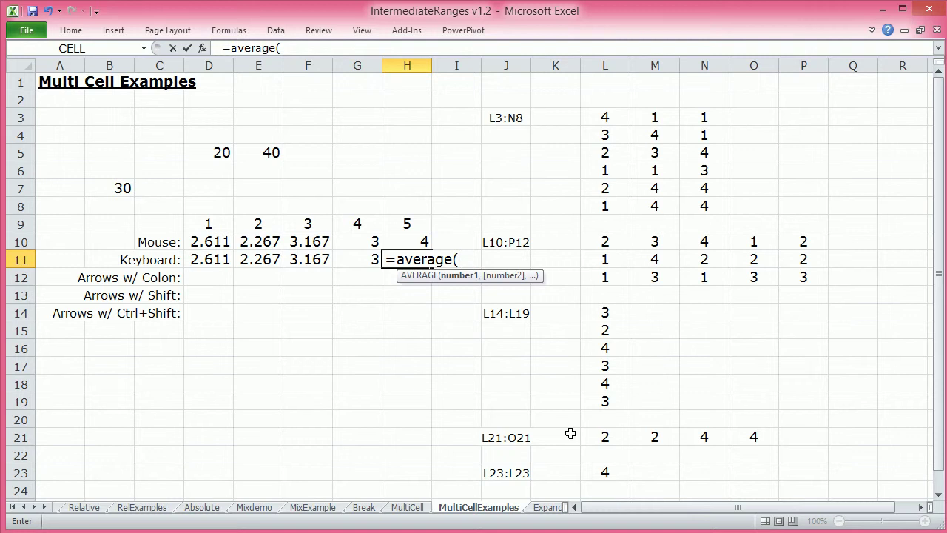
{"action": "type", "text": "L23"}
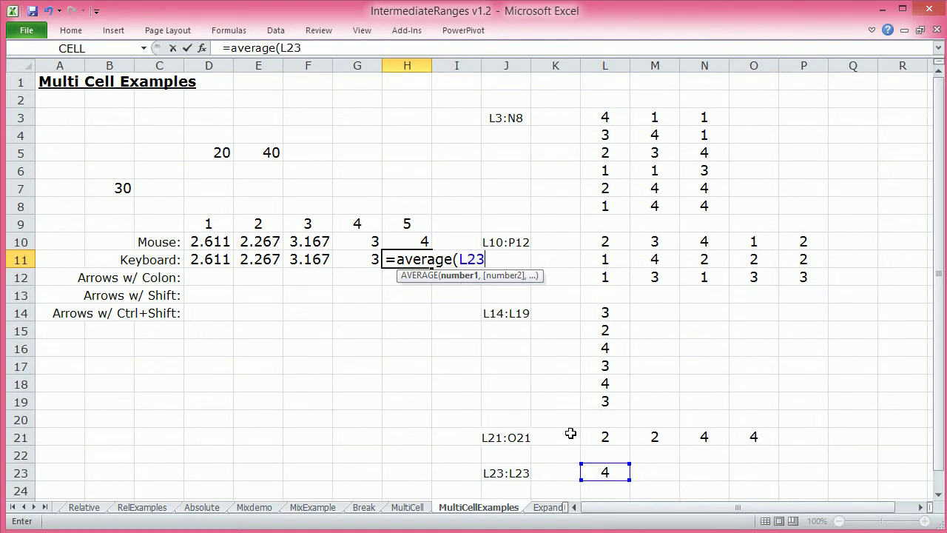
{"action": "type", "text": ":"}
{"action": "type", "text": "L2"}
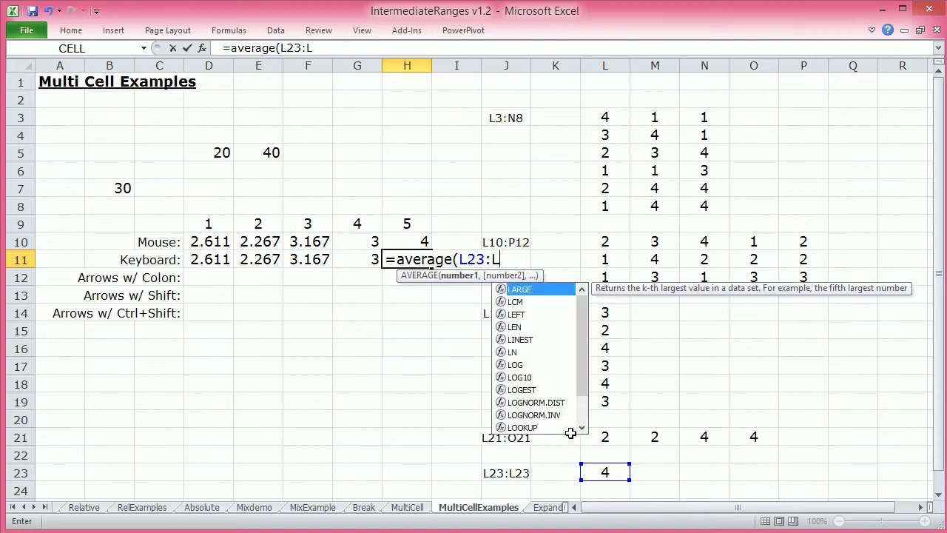
{"action": "type", "text": "3"}
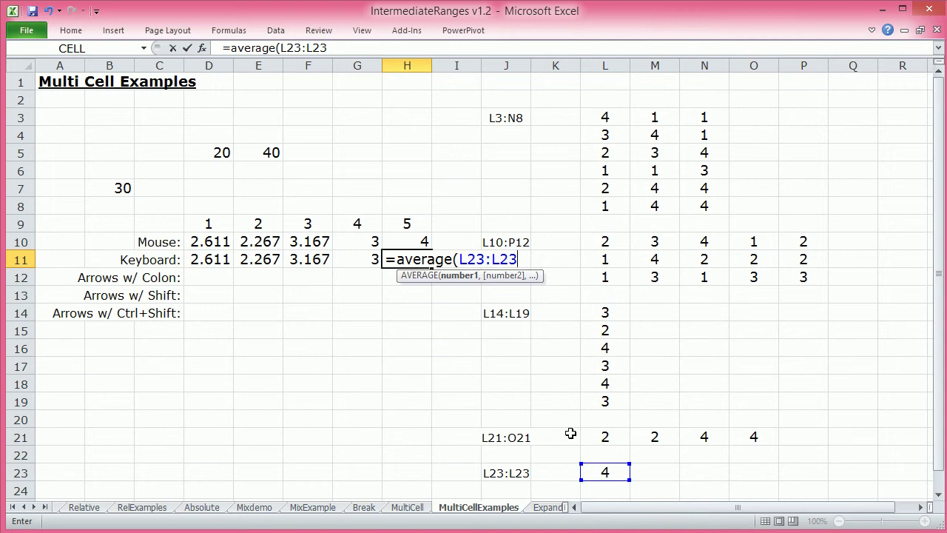
{"action": "type", "text": ")"}
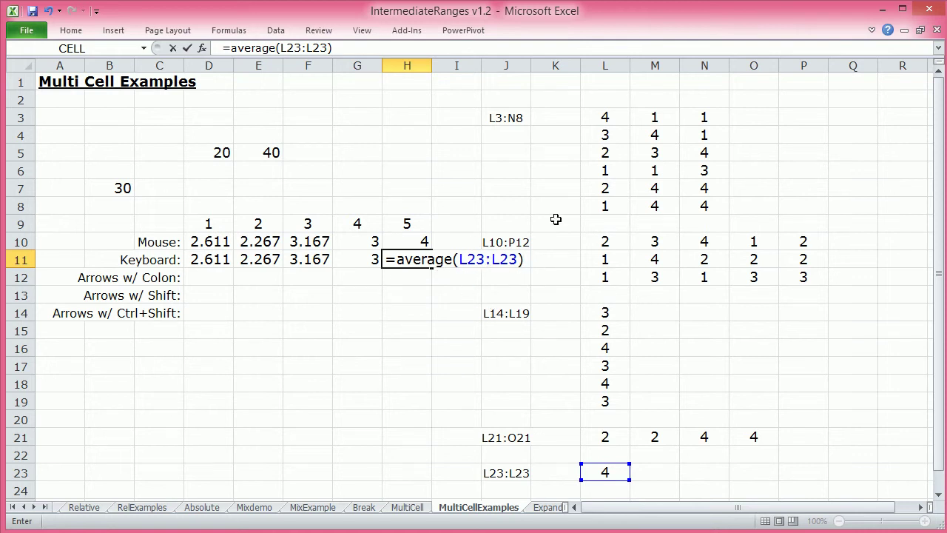
{"action": "key", "text": "Return"}
Review the formula in cell H11 together with its highlighted source cell, leaving the formula as it is.
{"action": "key", "text": "Right"}
{"action": "key", "text": "Right"}
{"action": "key", "text": "Right"}
{"action": "key", "text": "Right"}
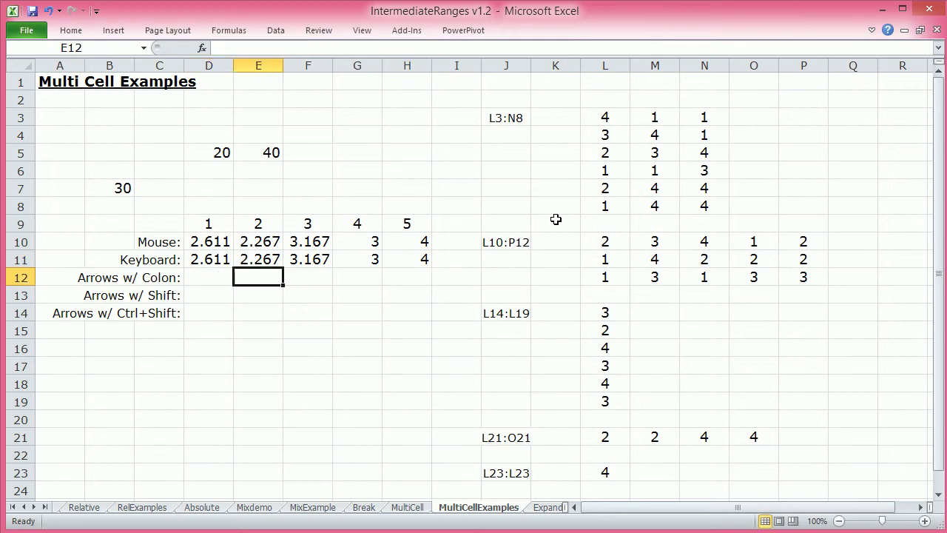
{"action": "key", "text": "Up"}
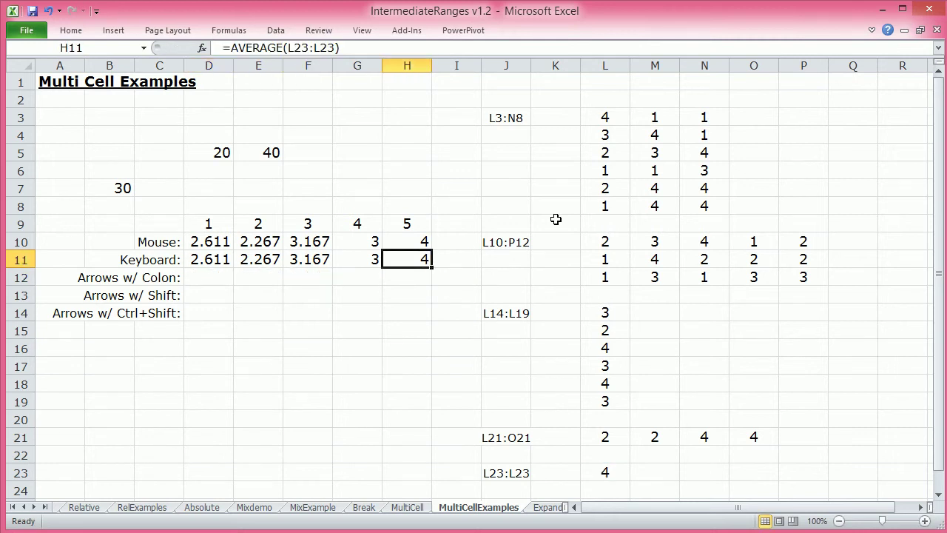
{"action": "double_click", "coordinate": [408, 252]}
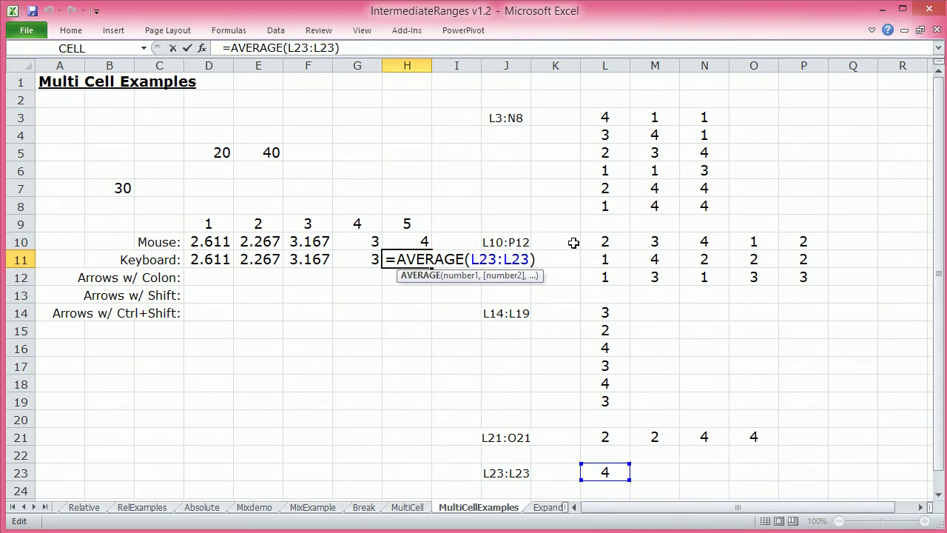
{"action": "key", "text": "Return"}
Start a formula in cell D12 of the Arrows w/ Colon row and point its reference to cell L3.
{"action": "key", "text": "Left"}
{"action": "key", "text": "Left"}
{"action": "key", "text": "Left"}
{"action": "key", "text": "Left"}
{"action": "key", "text": "Left"}
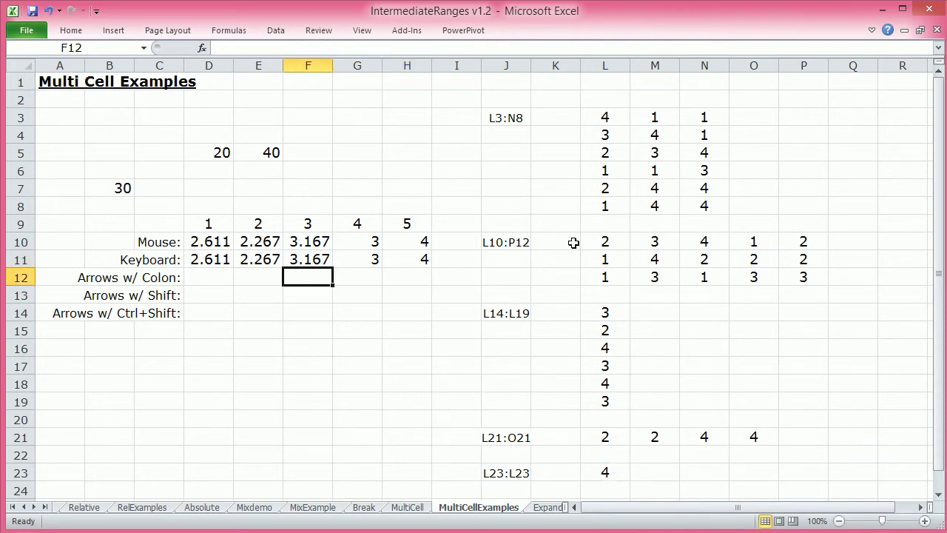
{"action": "key", "text": "Up"}
{"action": "key", "text": "Up"}
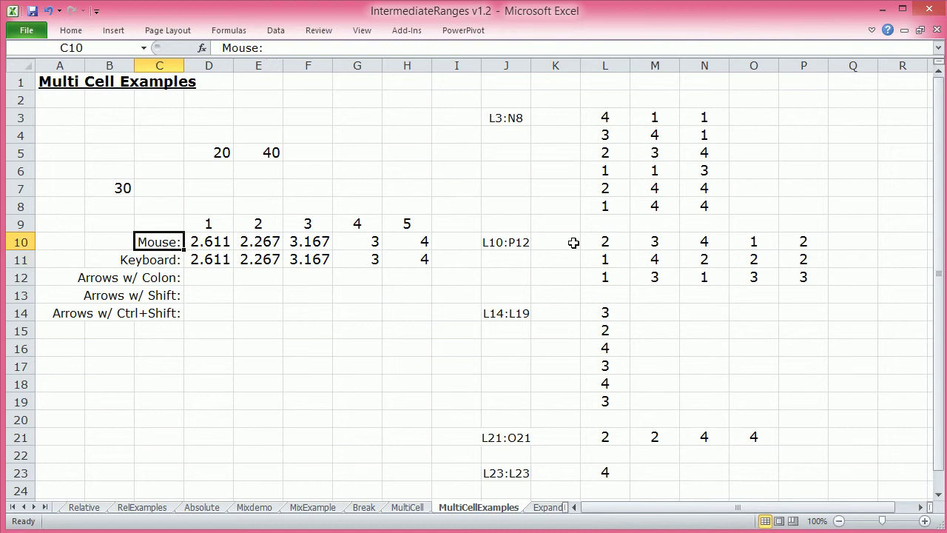
{"action": "key", "text": "Down"}
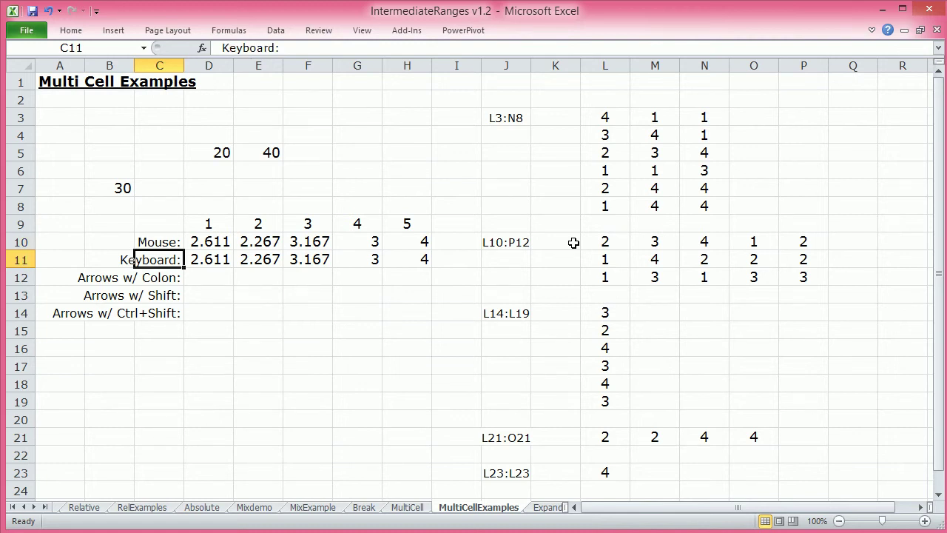
{"action": "key", "text": "Down"}
{"action": "key", "text": "Right"}
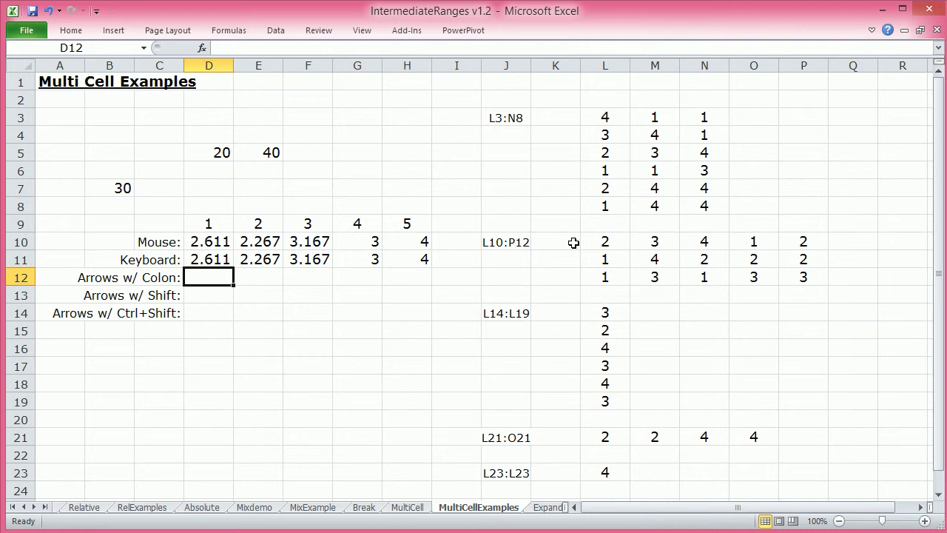
{"action": "type", "text": "="}
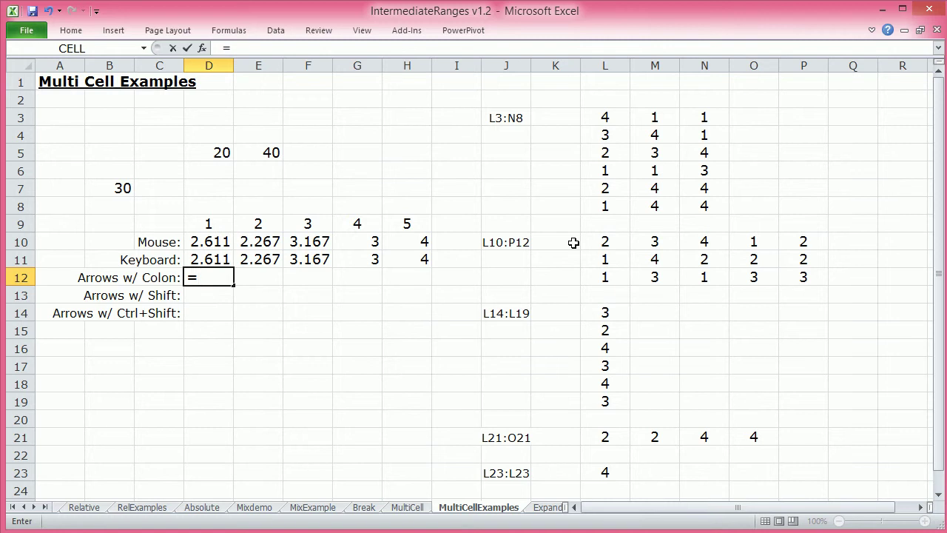
{"action": "key", "text": "Right"}
{"action": "key", "text": "Right"}
{"action": "key", "text": "Right"}
{"action": "key", "text": "Right"}
{"action": "key", "text": "Right"}
{"action": "key", "text": "Right"}
{"action": "key", "text": "Right"}
{"action": "key", "text": "Right"}
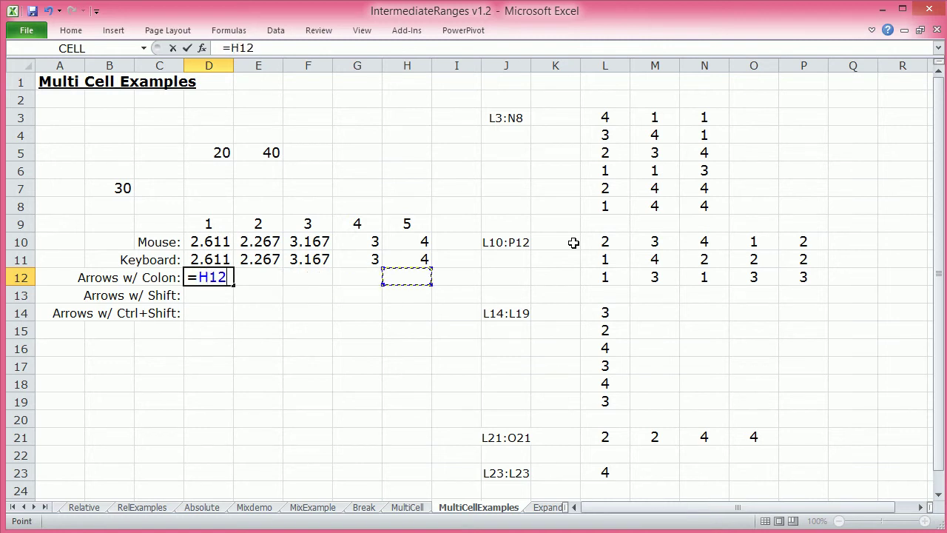
{"action": "key", "text": "Up"}
{"action": "key", "text": "Up"}
{"action": "key", "text": "Up"}
{"action": "key", "text": "Up"}
{"action": "key", "text": "Up"}
{"action": "key", "text": "Up"}
{"action": "key", "text": "Up"}
{"action": "key", "text": "Up"}
{"action": "key", "text": "Up"}
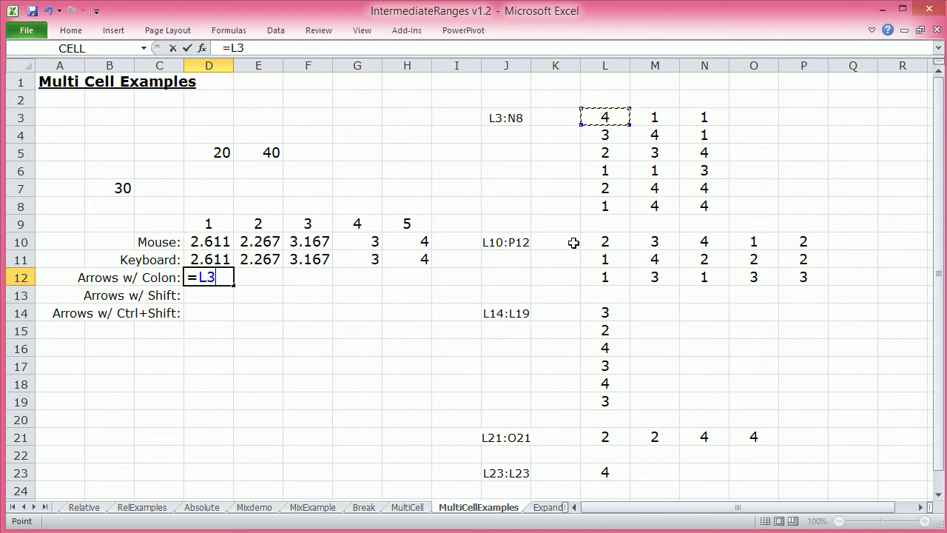
Extend the reference in D12 with a colon so that it covers the block L3:N8.
{"action": "type", "text": ":"}
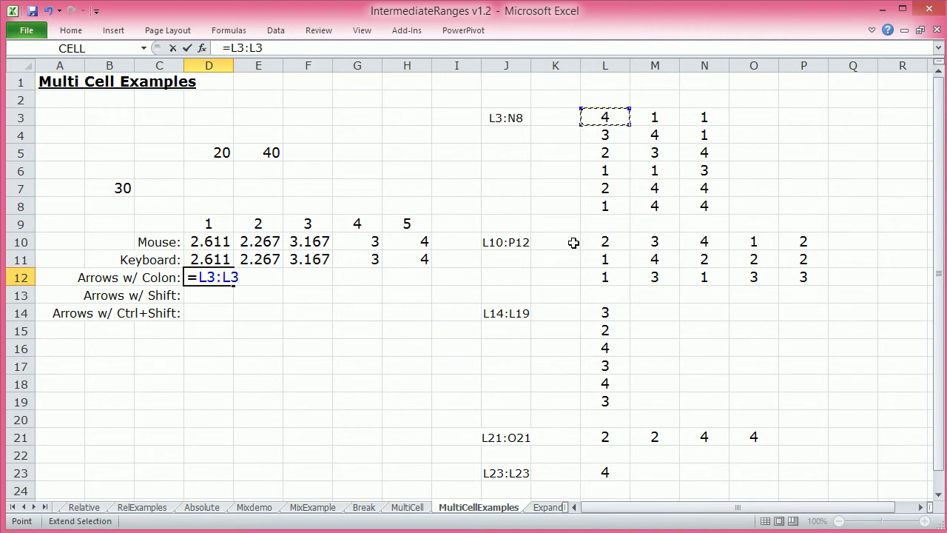
{"action": "key", "text": "Down"}
{"action": "key", "text": "Down"}
{"action": "key", "text": "Down"}
{"action": "key", "text": "Down"}
{"action": "key", "text": "Down"}
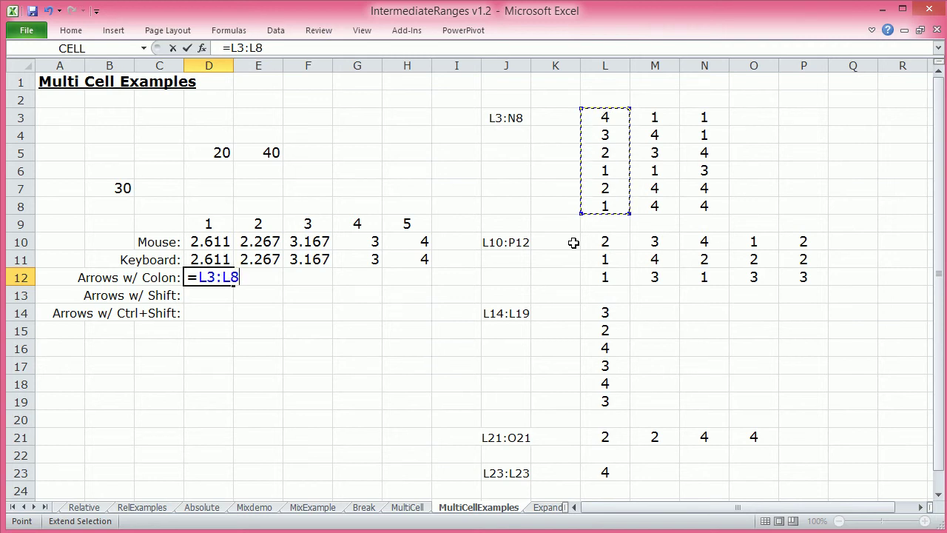
{"action": "key", "text": "Right"}
{"action": "key", "text": "Right"}
{"action": "key", "text": "Right"}
{"action": "key", "text": "Left"}
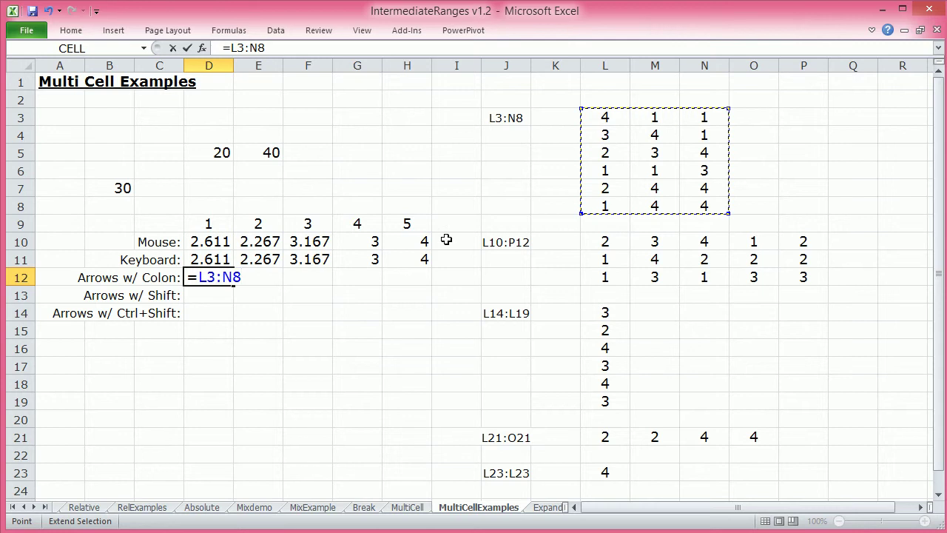
Wrap the L3:N8 reference in cell D12 in the AVERAGE function and enter the formula.
{"action": "double_click", "coordinate": [204, 272]}
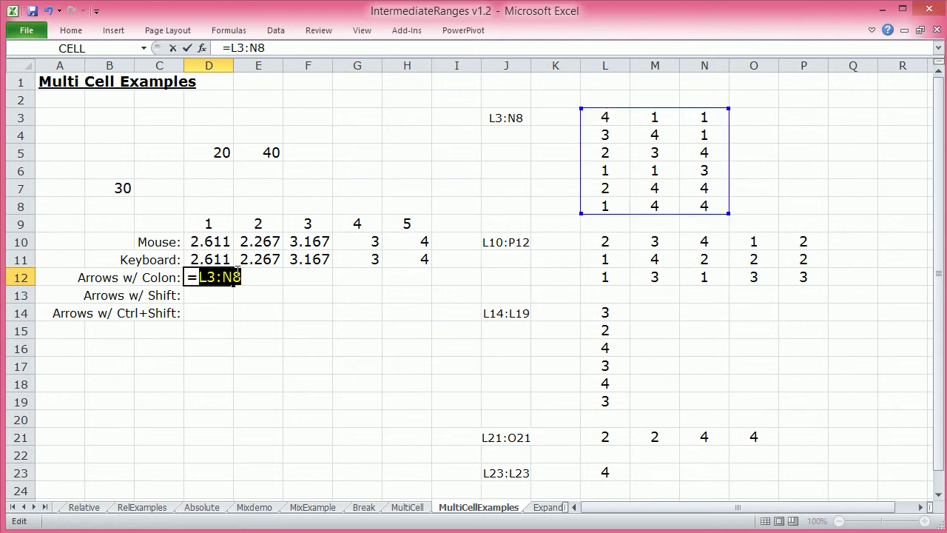
{"action": "left_click", "coordinate": [197, 283]}
{"action": "type", "text": "AVER"}
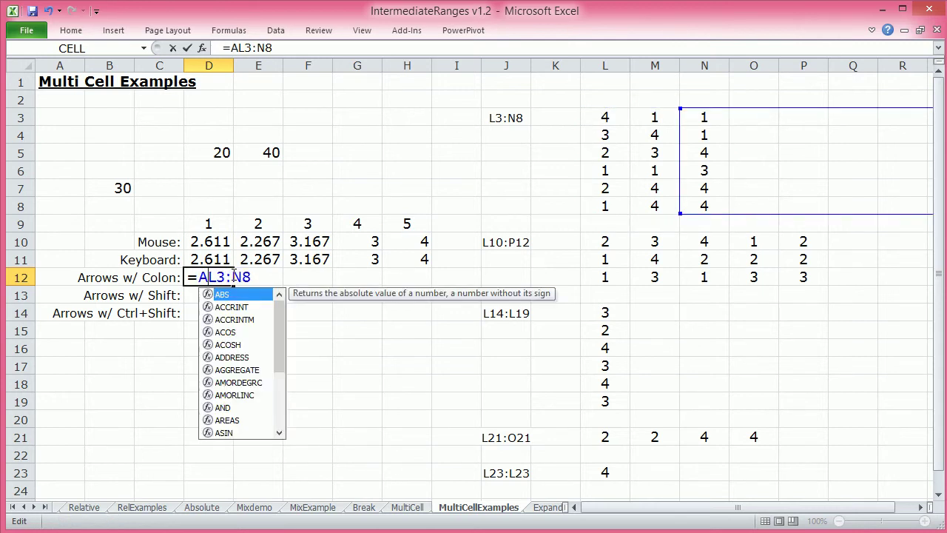
{"action": "type", "text": "AGE"}
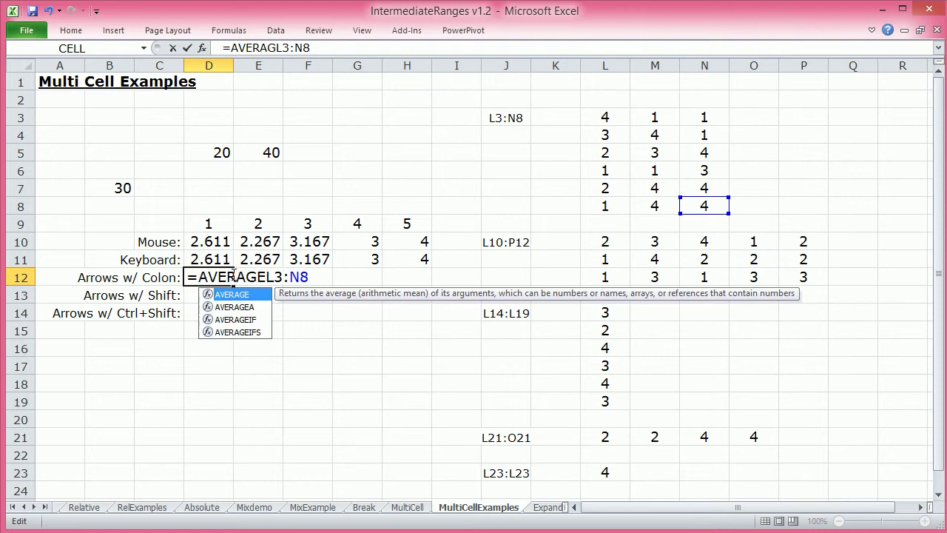
{"action": "type", "text": "("}
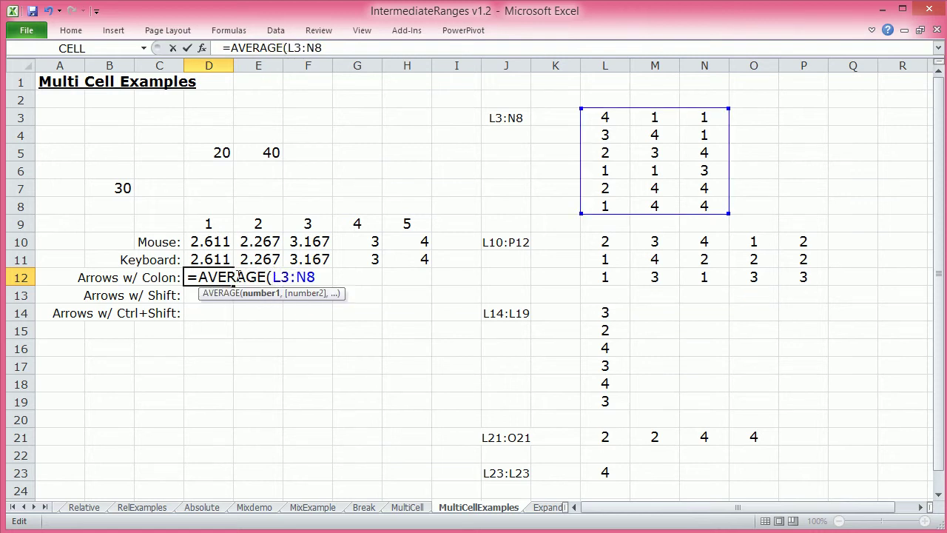
{"action": "left_click", "coordinate": [320, 278]}
{"action": "type", "text": ")"}
{"action": "key", "text": "Return"}
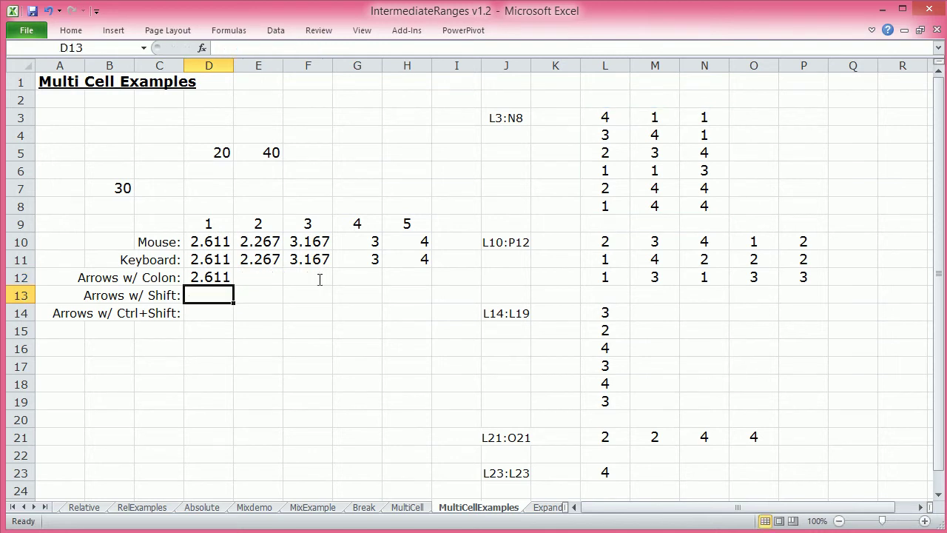
Start an AVERAGE formula in cell E12 of the Arrows w/ Colon row and point its reference to cell L10.
{"action": "key", "text": "Up"}
{"action": "key", "text": "Right"}
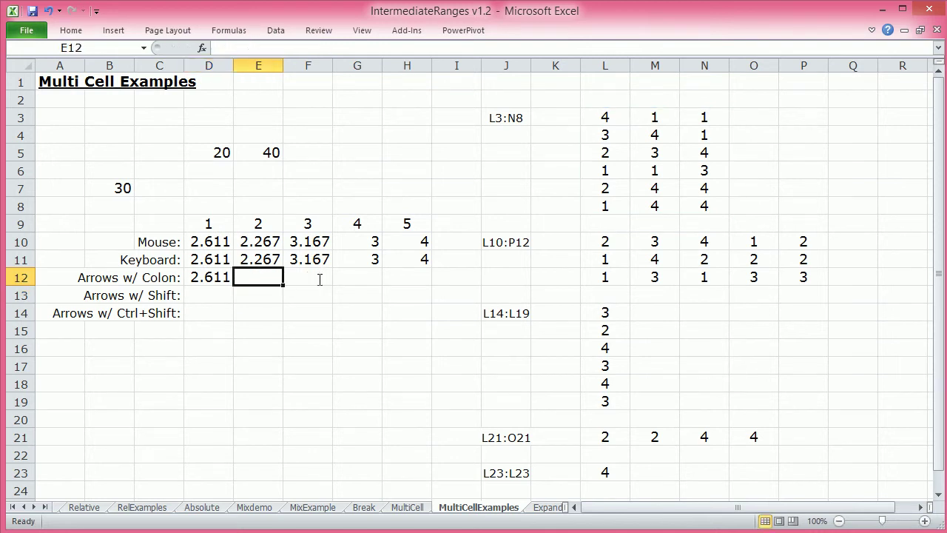
{"action": "type", "text": "="}
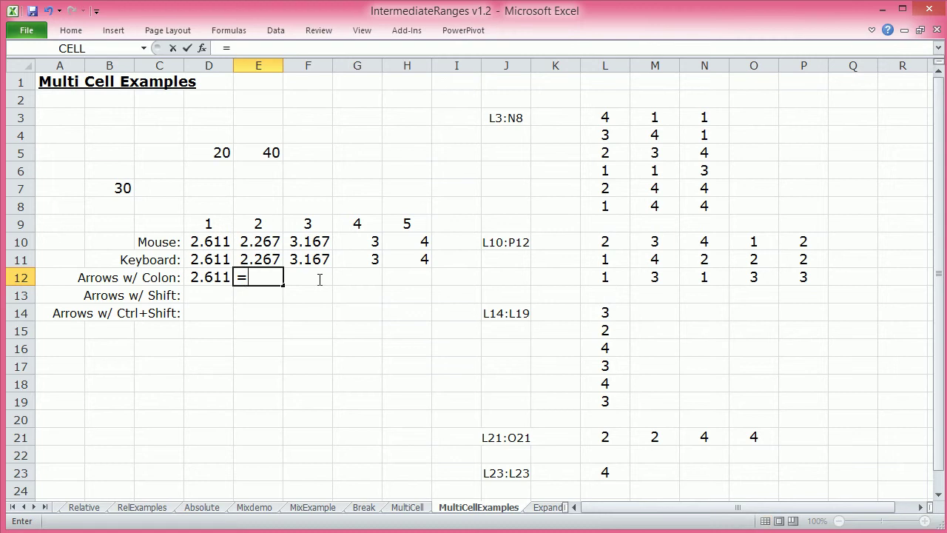
{"action": "type", "text": "average"}
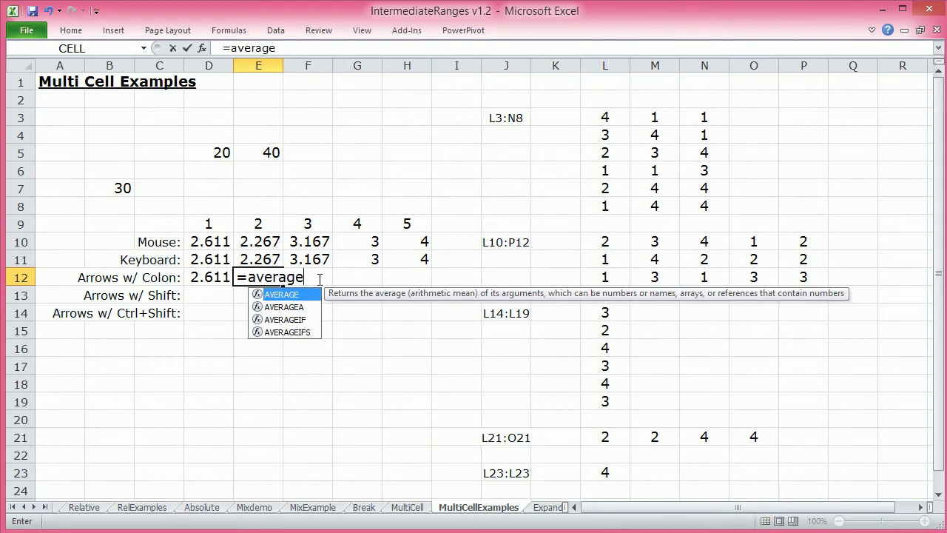
{"action": "type", "text": "("}
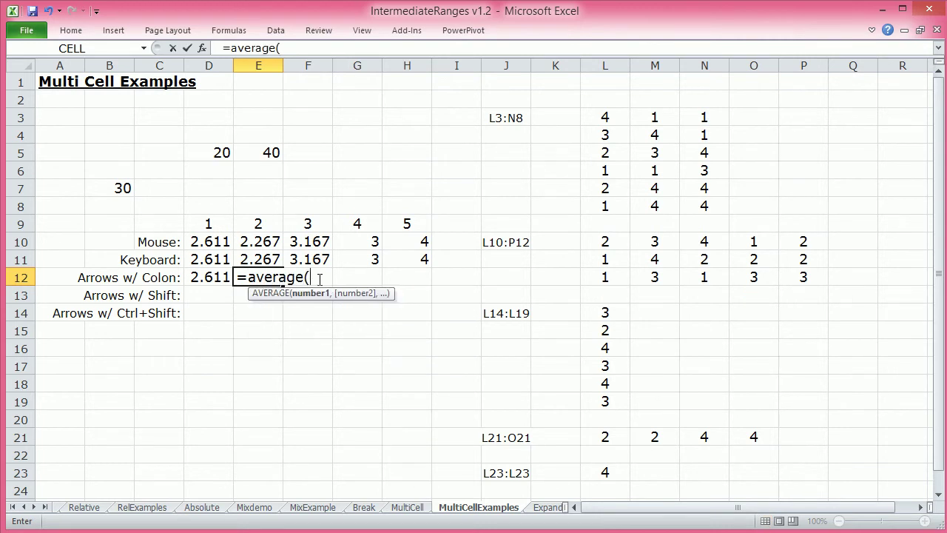
{"action": "key", "text": "Right"}
{"action": "key", "text": "Right"}
{"action": "key", "text": "Right"}
{"action": "key", "text": "Right"}
{"action": "key", "text": "Right"}
{"action": "key", "text": "Right"}
{"action": "key", "text": "Right"}
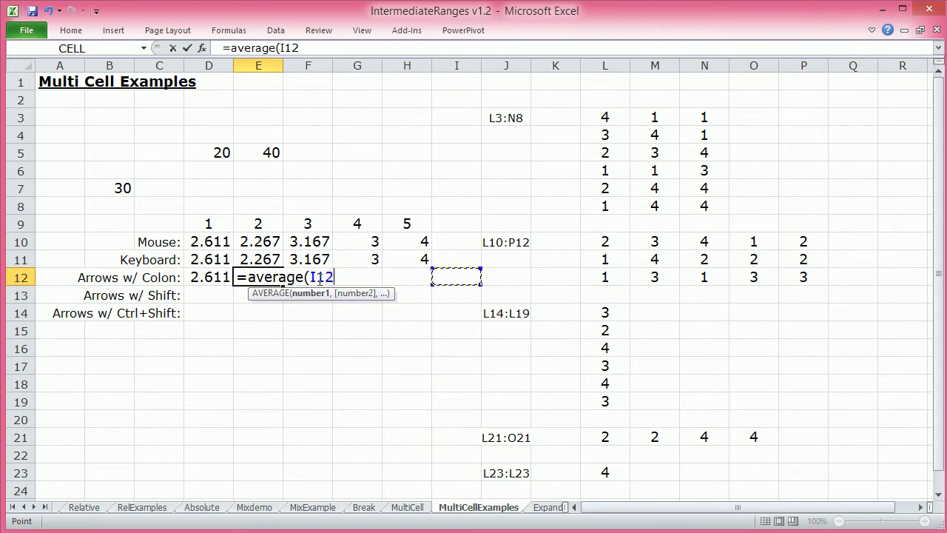
{"action": "key", "text": "Up"}
{"action": "key", "text": "Up"}
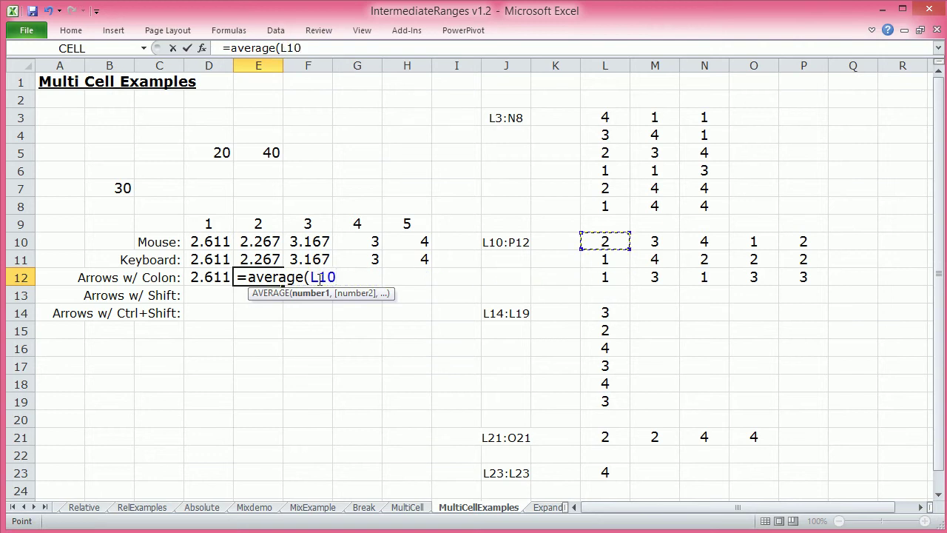
Extend the reference in E12 with a colon to cover L10:P12, then close and enter the AVERAGE formula.
{"action": "type", "text": ":"}
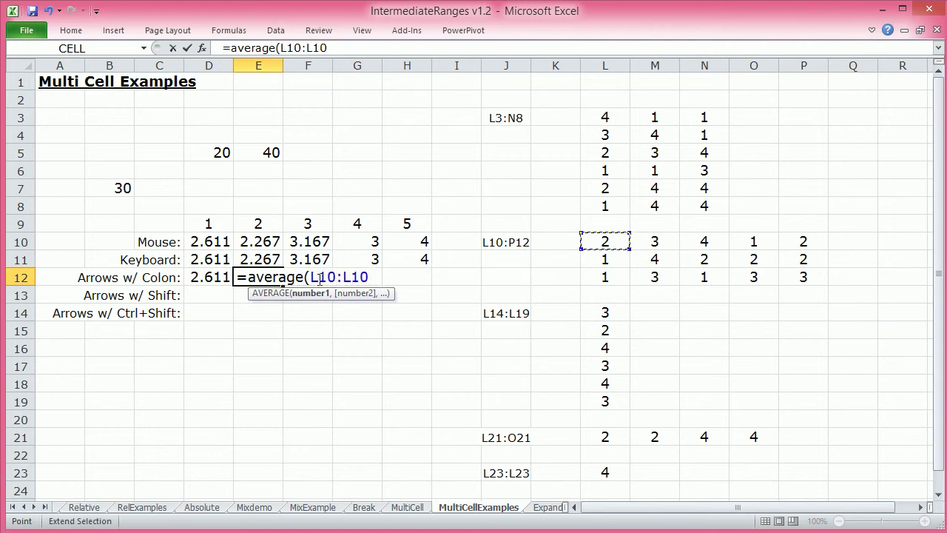
{"action": "key", "text": "Right"}
{"action": "key", "text": "Right"}
{"action": "key", "text": "Right"}
{"action": "key", "text": "Right"}
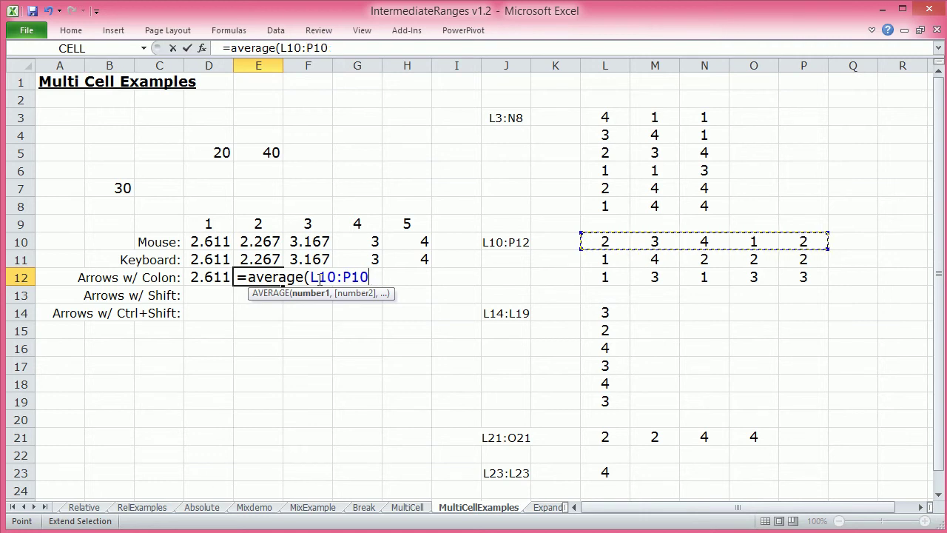
{"action": "key", "text": "Down"}
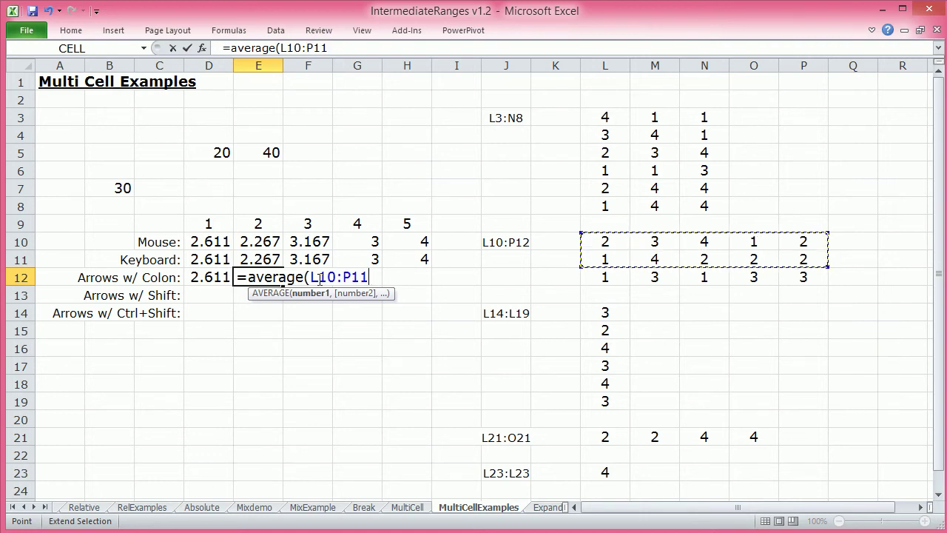
{"action": "key", "text": "Down"}
{"action": "type", "text": ")"}
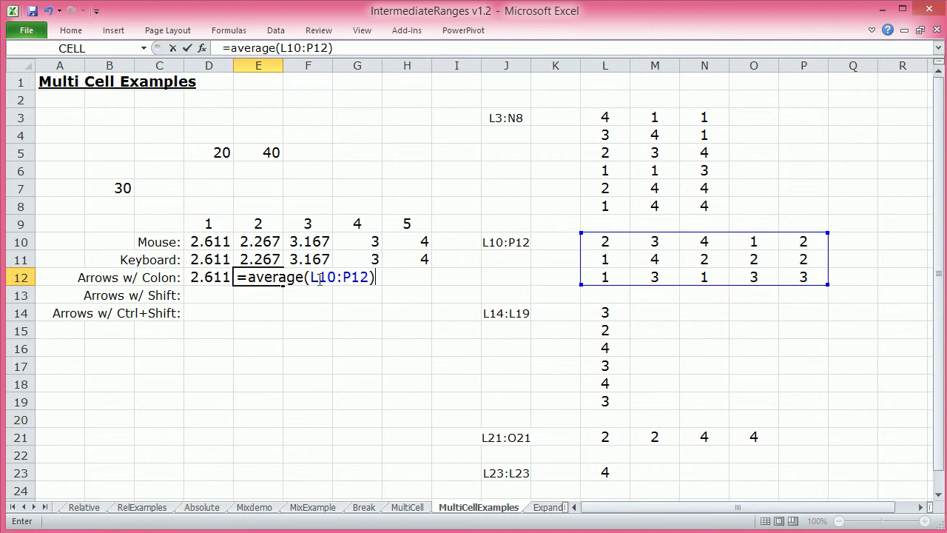
{"action": "left_click", "coordinate": [320, 279]}
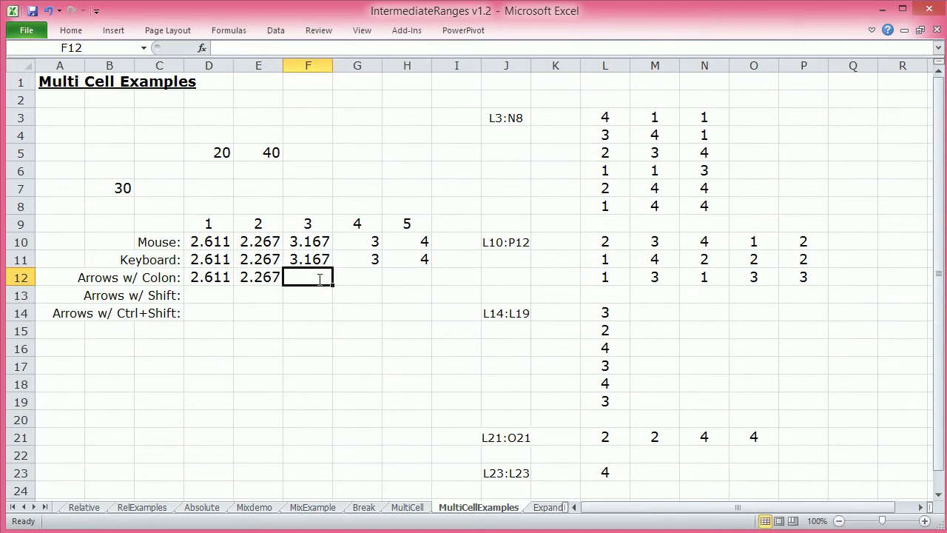
Start an AVERAGE formula in cell F12 and point its reference to cell L14.
{"action": "type", "text": "=average"}
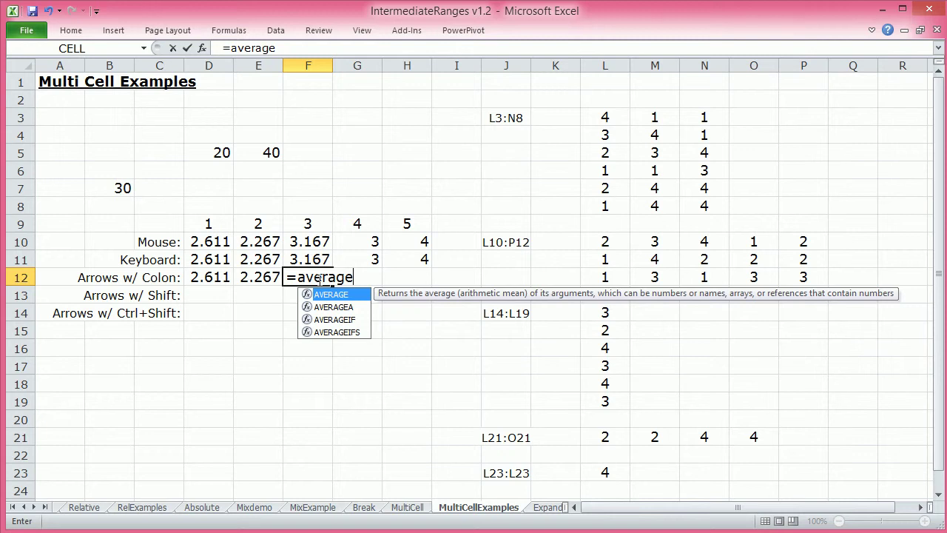
{"action": "type", "text": "("}
{"action": "key", "text": "Right"}
{"action": "key", "text": "Right"}
{"action": "key", "text": "Right"}
{"action": "key", "text": "Right"}
{"action": "key", "text": "Right"}
{"action": "key", "text": "Right"}
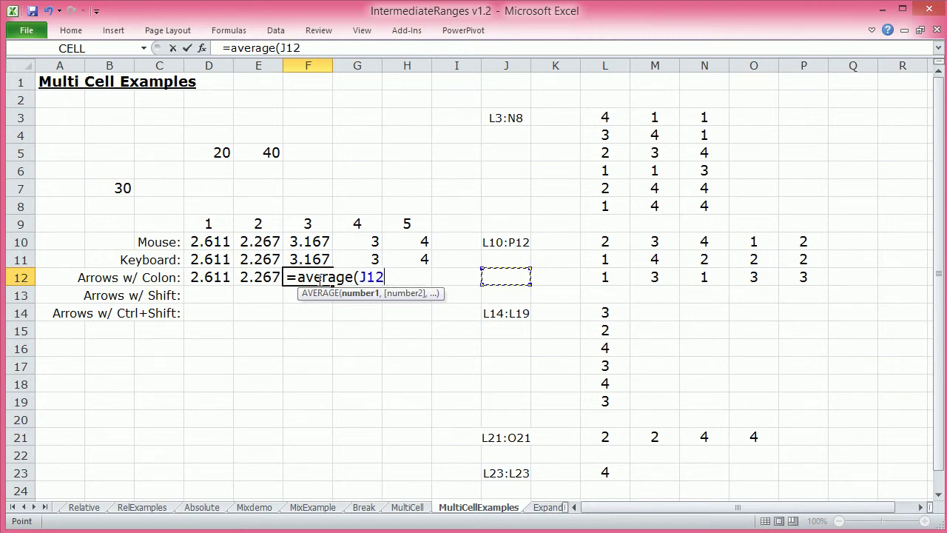
{"action": "key", "text": "Down"}
{"action": "key", "text": "Down"}
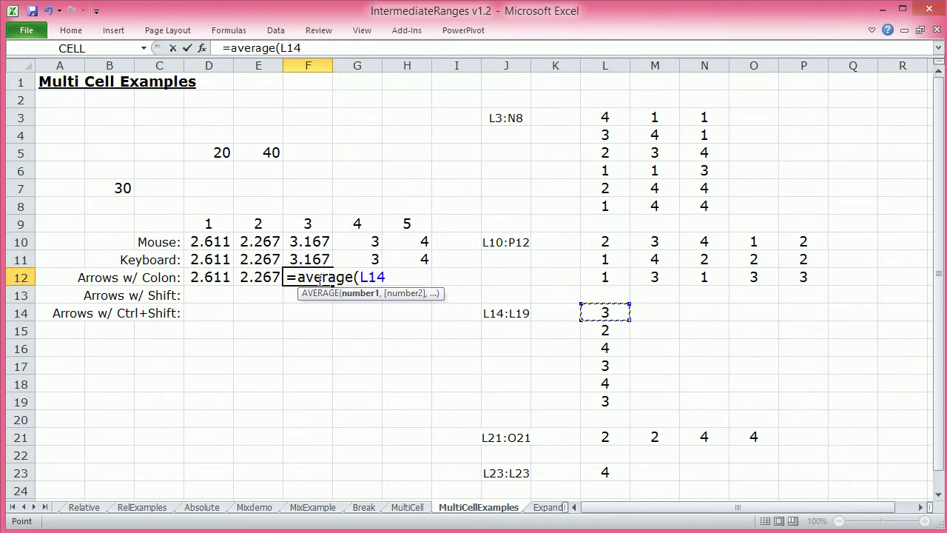
Extend the reference in F12 with a colon to cover L14:L19, then close and enter the AVERAGE formula.
{"action": "type", "text": ":"}
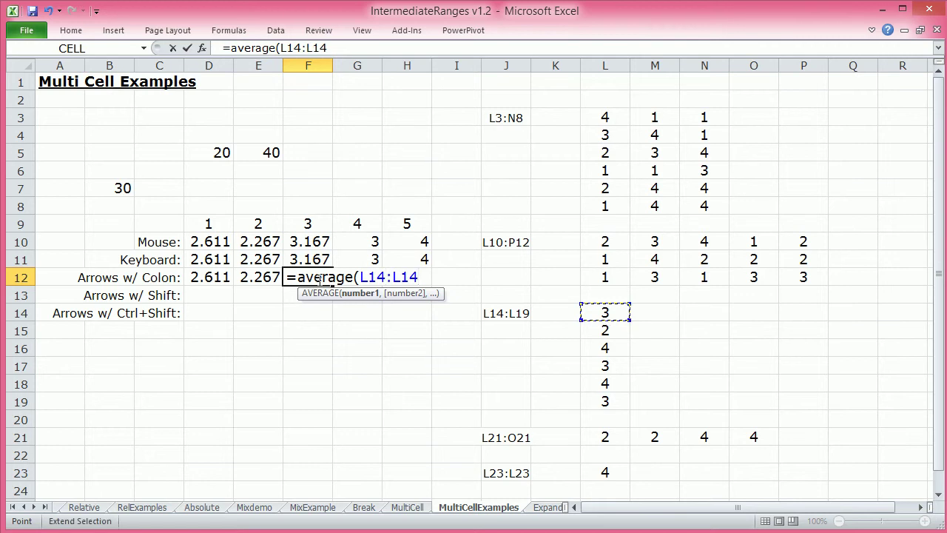
{"action": "key", "text": "Down"}
{"action": "key", "text": "Down"}
{"action": "key", "text": "Down"}
{"action": "key", "text": "Down"}
{"action": "key", "text": "Down"}
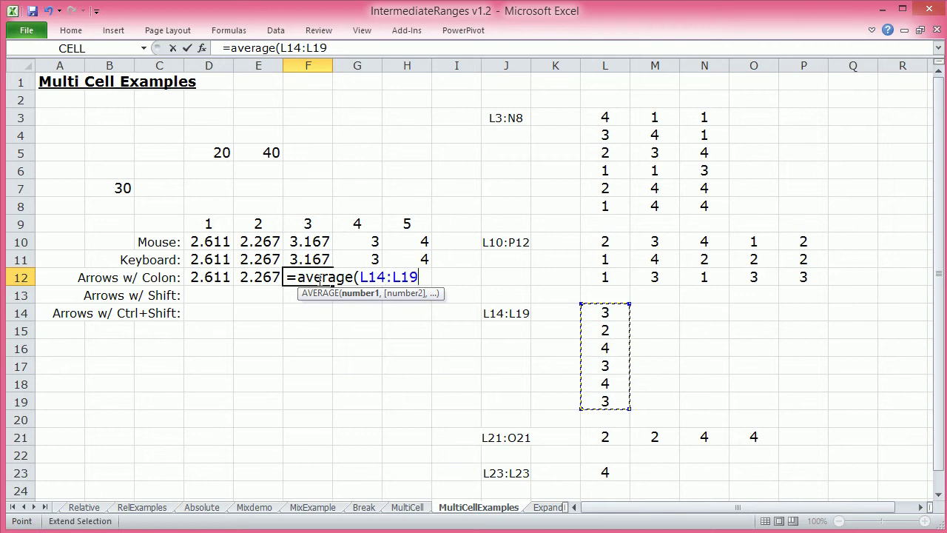
{"action": "type", "text": ")"}
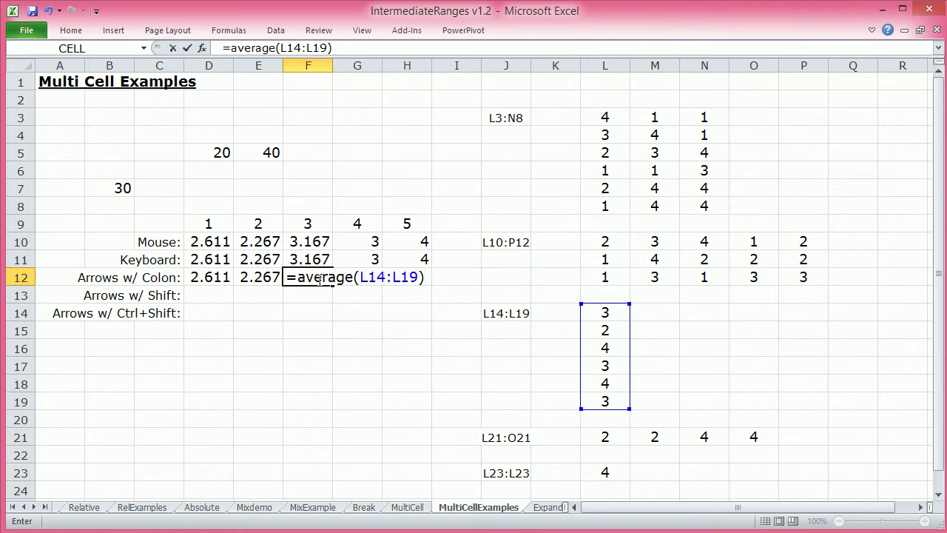
{"action": "key", "text": "Return"}
{"action": "key", "text": "Left"}
{"action": "key", "text": "Right"}
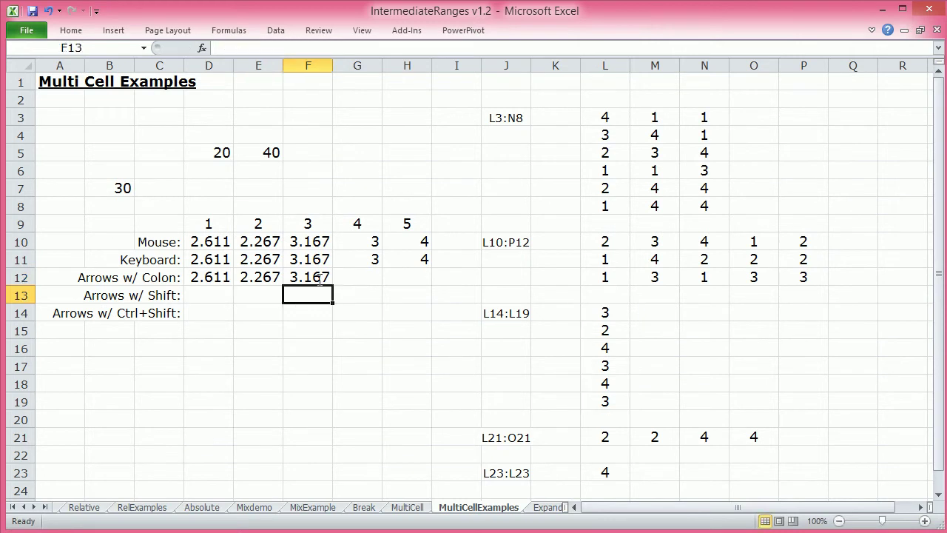
Start an AVERAGE formula in cell G12 and point its reference to cell L21.
{"action": "key", "text": "Up"}
{"action": "key", "text": "Right"}
{"action": "type", "text": "=average"}
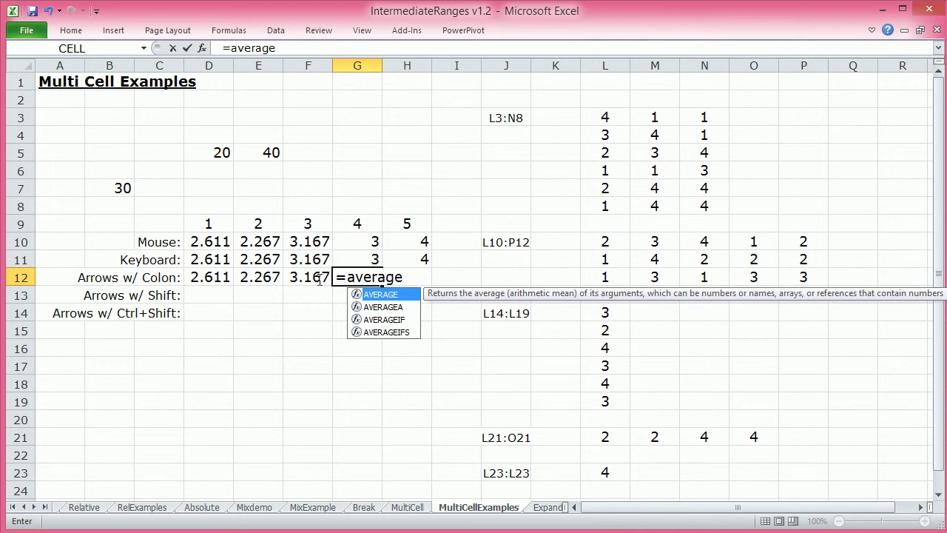
{"action": "type", "text": "("}
{"action": "key", "text": "Right"}
{"action": "key", "text": "Right"}
{"action": "key", "text": "Right"}
{"action": "key", "text": "Right"}
{"action": "key", "text": "Right"}
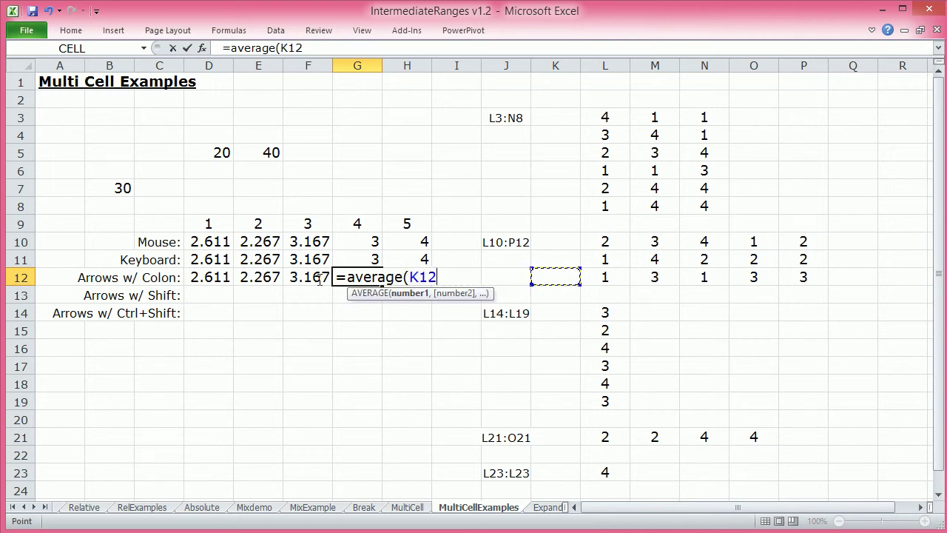
{"action": "key", "text": "Down"}
{"action": "key", "text": "Down"}
{"action": "key", "text": "Down"}
{"action": "key", "text": "Down"}
{"action": "key", "text": "Down"}
{"action": "key", "text": "Down"}
{"action": "key", "text": "Down"}
{"action": "key", "text": "Down"}
{"action": "key", "text": "Down"}
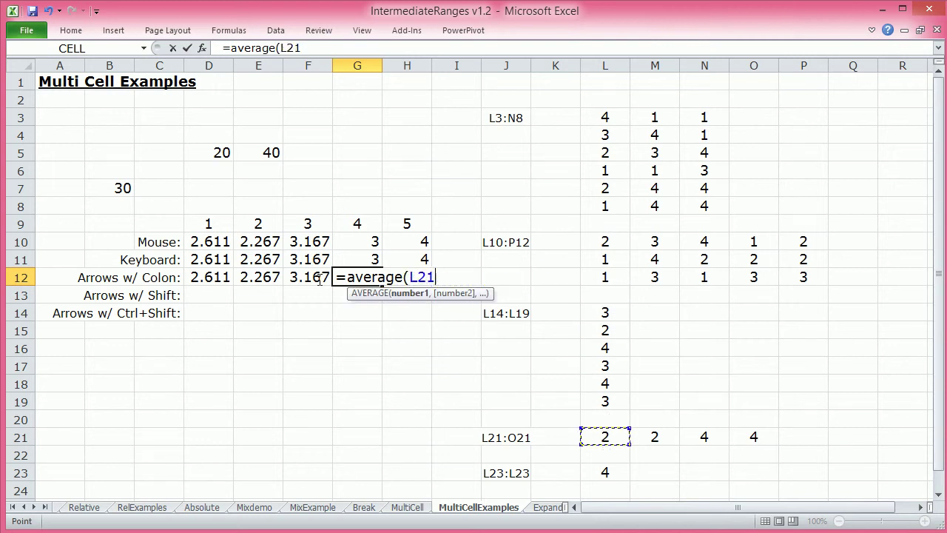
Extend the reference in G12 to cover the row range L21:O21, then close and enter the AVERAGE formula.
{"action": "key", "text": "F8"}
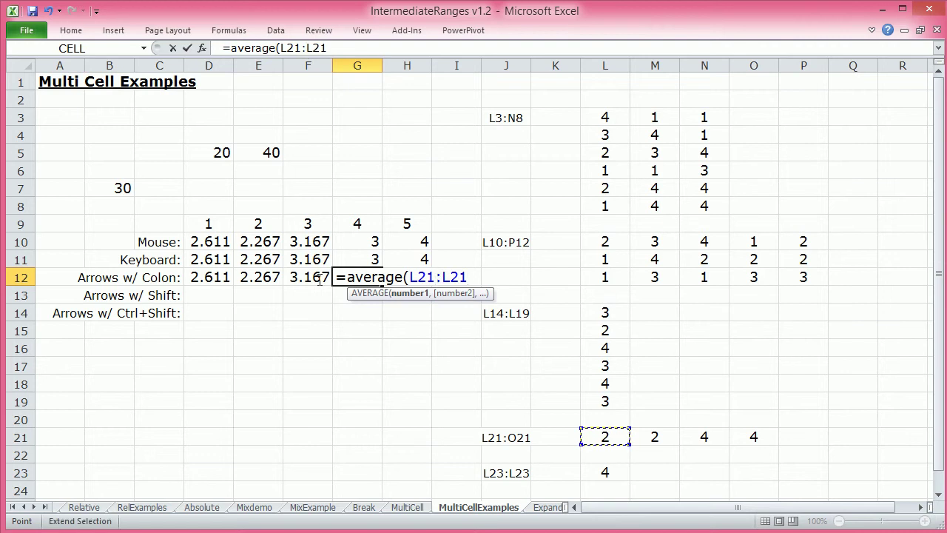
{"action": "key", "text": "Right"}
{"action": "key", "text": "Right"}
{"action": "key", "text": "Right"}
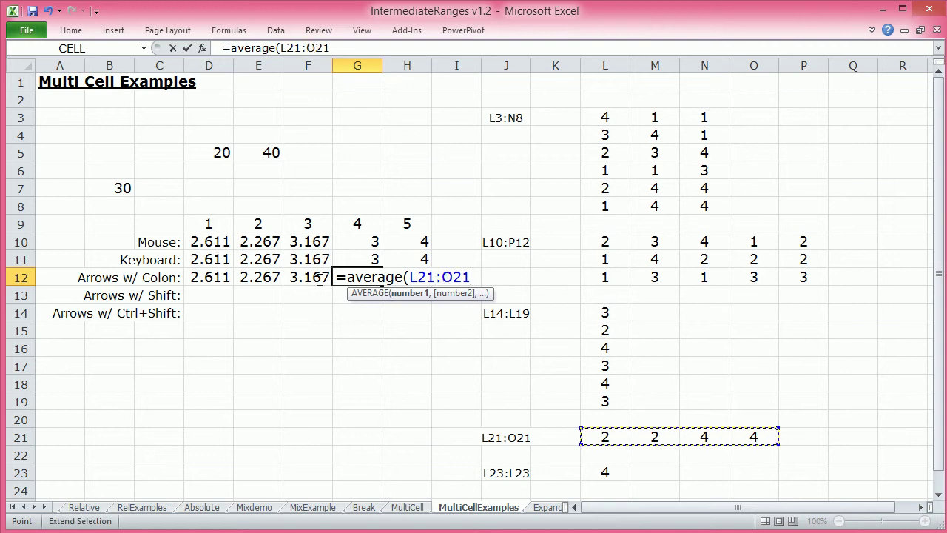
{"action": "type", "text": ")"}
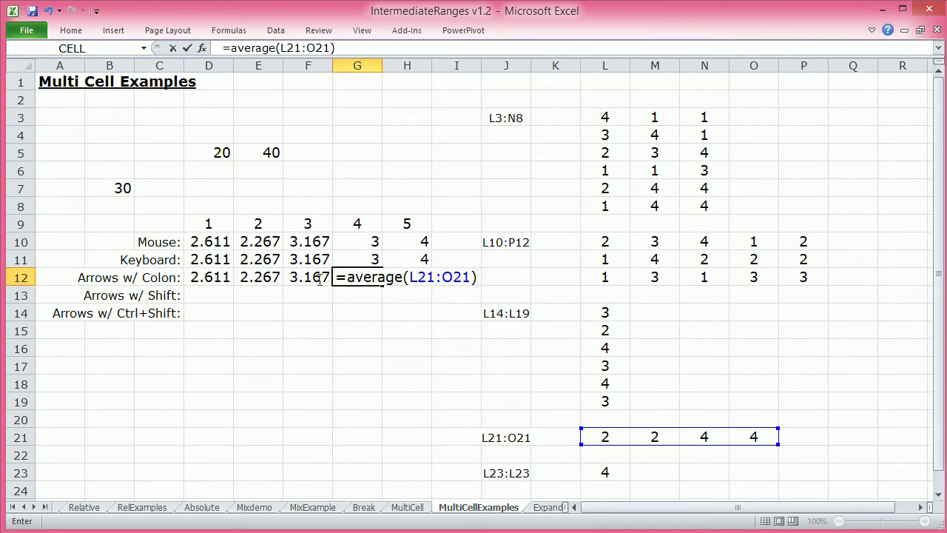
{"action": "key", "text": "Tab"}
Start an AVERAGE formula in cell H12 and point its reference to cell L23.
{"action": "type", "text": "=average"}
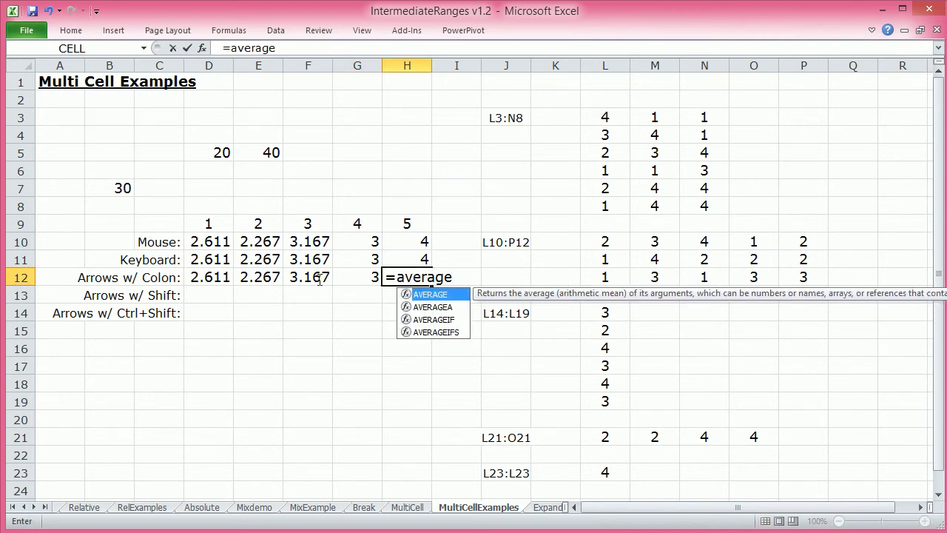
{"action": "type", "text": "("}
{"action": "key", "text": "Right"}
{"action": "key", "text": "Right"}
{"action": "key", "text": "Right"}
{"action": "key", "text": "Right"}
{"action": "key", "text": "Down"}
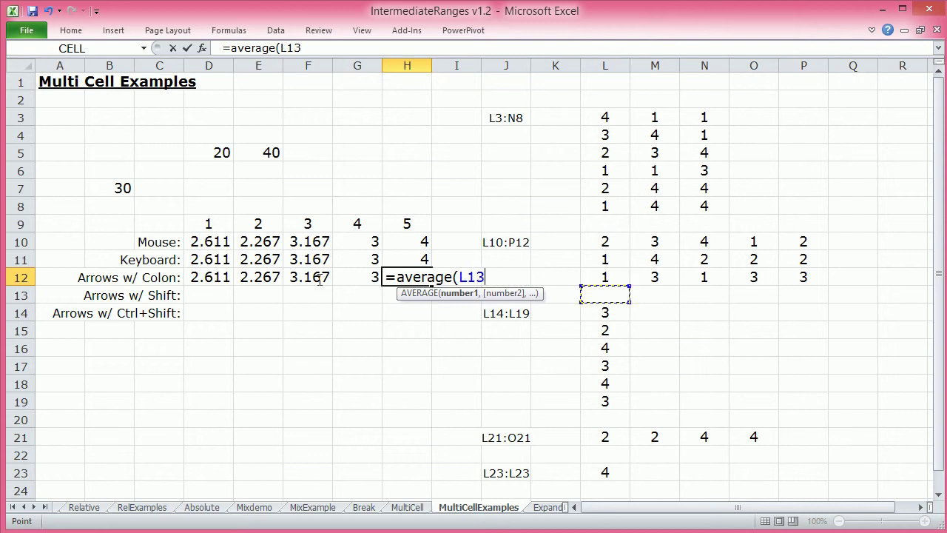
{"action": "key", "text": "Down"}
{"action": "key", "text": "Down"}
{"action": "key", "text": "Down"}
{"action": "key", "text": "Down"}
{"action": "key", "text": "Down"}
{"action": "key", "text": "Down"}
{"action": "key", "text": "Down"}
{"action": "key", "text": "Down"}
{"action": "key", "text": "Down"}
{"action": "key", "text": "Down"}
Turn the reference in H12 into the single-cell range L23:L23, then close and enter the AVERAGE formula.
{"action": "key", "text": "F8"}
{"action": "type", "text": ")"}
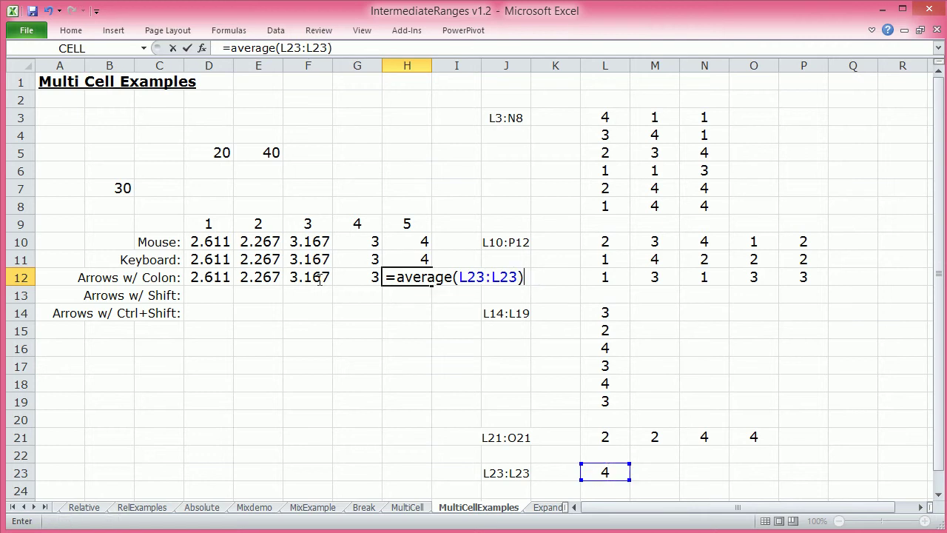
{"action": "key", "text": "Return"}
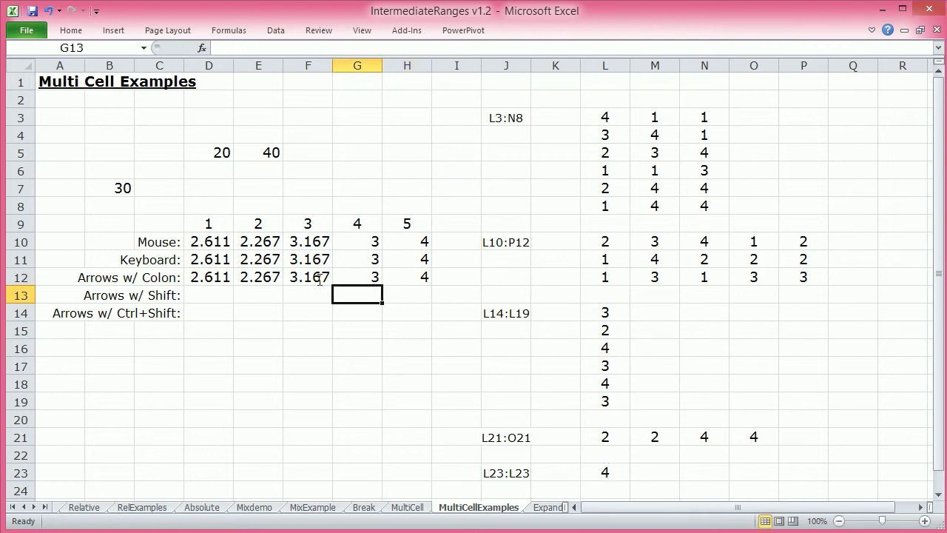
Compare the Mouse, Keyboard and Arrows w/ Colon results column by column across D10:H12.
{"action": "key", "text": "Up"}
{"action": "key", "text": "Left"}
{"action": "key", "text": "Left"}
{"action": "key", "text": "Left"}
{"action": "key", "text": "Left"}
{"action": "key", "text": "Up"}
{"action": "key", "text": "Up"}
{"action": "key", "text": "Up"}
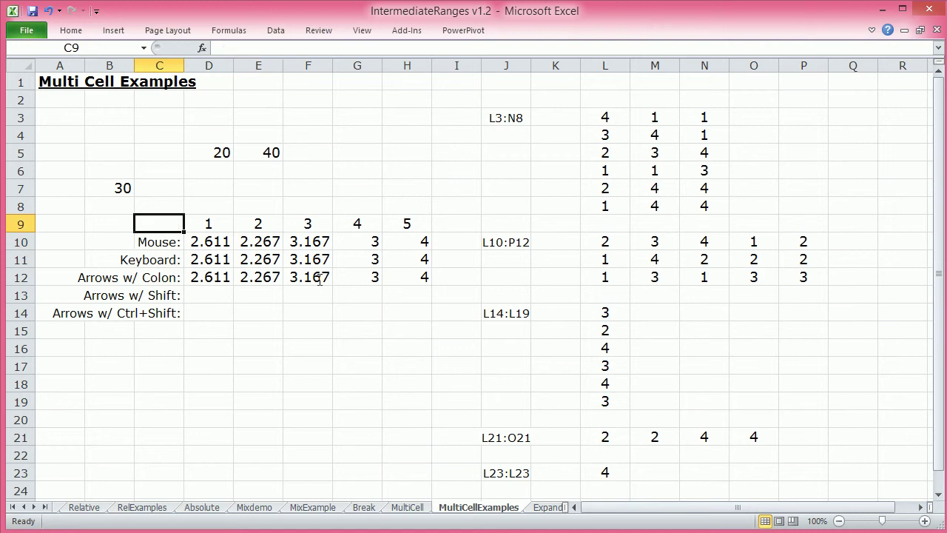
{"action": "key", "text": "Right"}
{"action": "key", "text": "Down"}
{"action": "key", "text": "shift+Down"}
{"action": "key", "text": "shift+Down"}
{"action": "key", "text": "Right"}
{"action": "key", "text": "shift+Down"}
{"action": "key", "text": "shift+Down"}
{"action": "key", "text": "Right"}
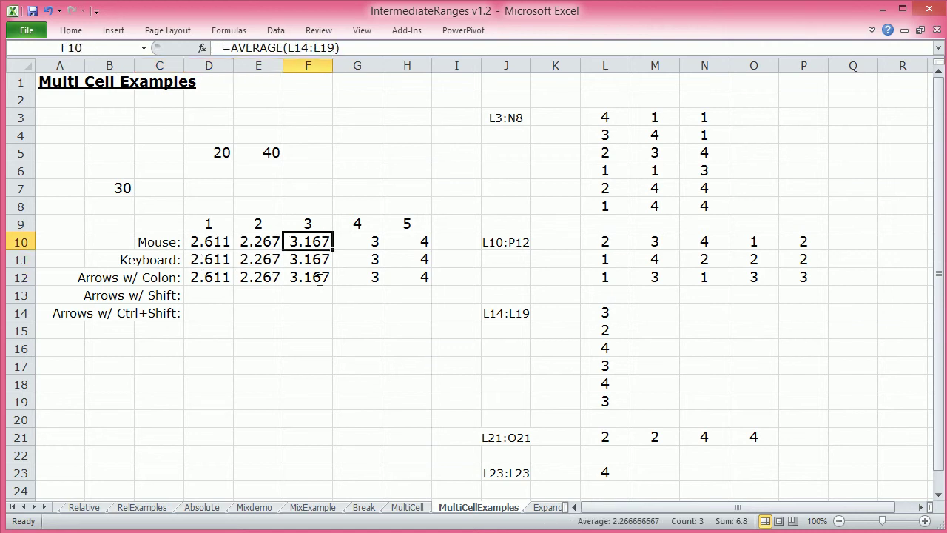
{"action": "key", "text": "Up"}
{"action": "key", "text": "Right"}
{"action": "key", "text": "Down"}
{"action": "key", "text": "Left"}
{"action": "key", "text": "shift+Down"}
{"action": "key", "text": "shift+Down"}
{"action": "key", "text": "Right"}
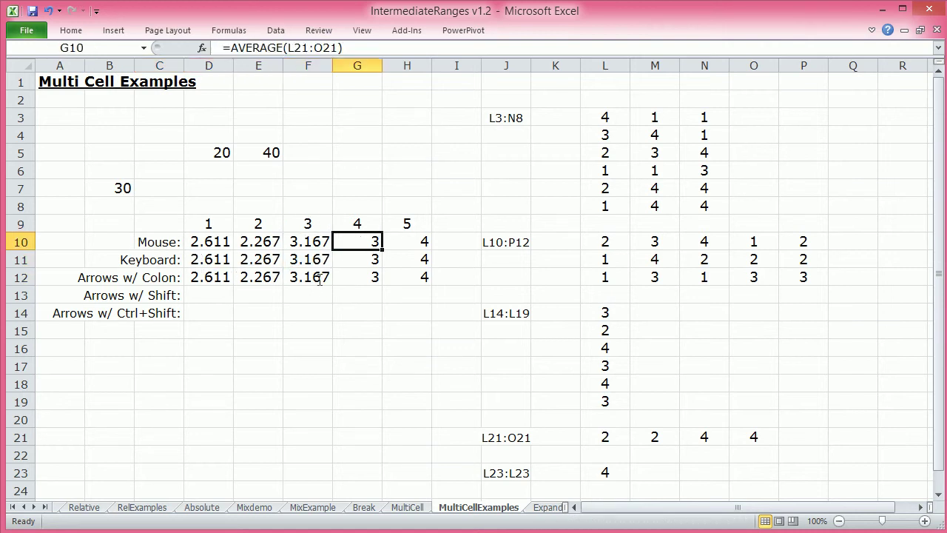
{"action": "key", "text": "shift+Down"}
{"action": "key", "text": "shift+Down"}
{"action": "key", "text": "Right"}
{"action": "key", "text": "shift+Down"}
{"action": "key", "text": "shift+Down"}
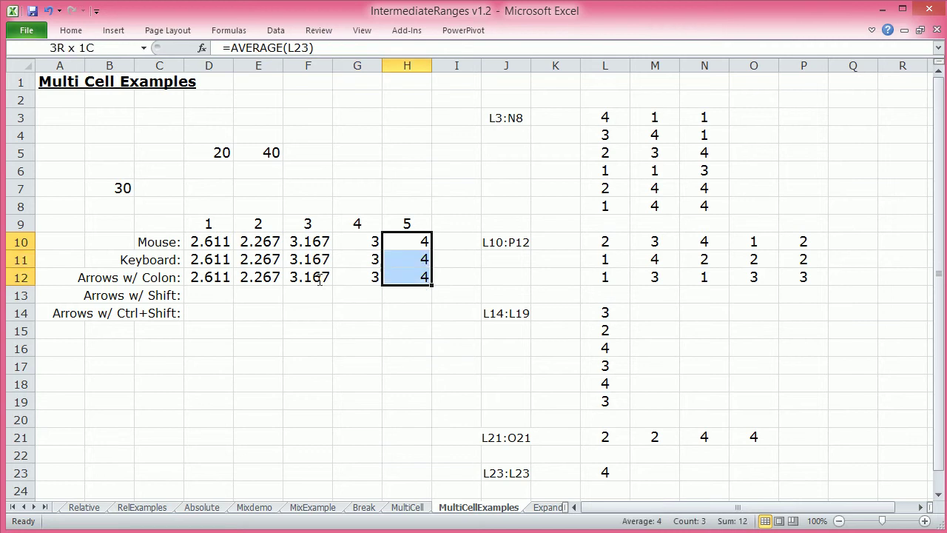
Start an AVERAGE formula in cell D13, the first cell of the Arrows w/ Shift row.
{"action": "key", "text": "Left"}
{"action": "key", "text": "Down"}
{"action": "key", "text": "Left"}
{"action": "key", "text": "Down"}
{"action": "key", "text": "Up"}
{"action": "key", "text": "Left"}
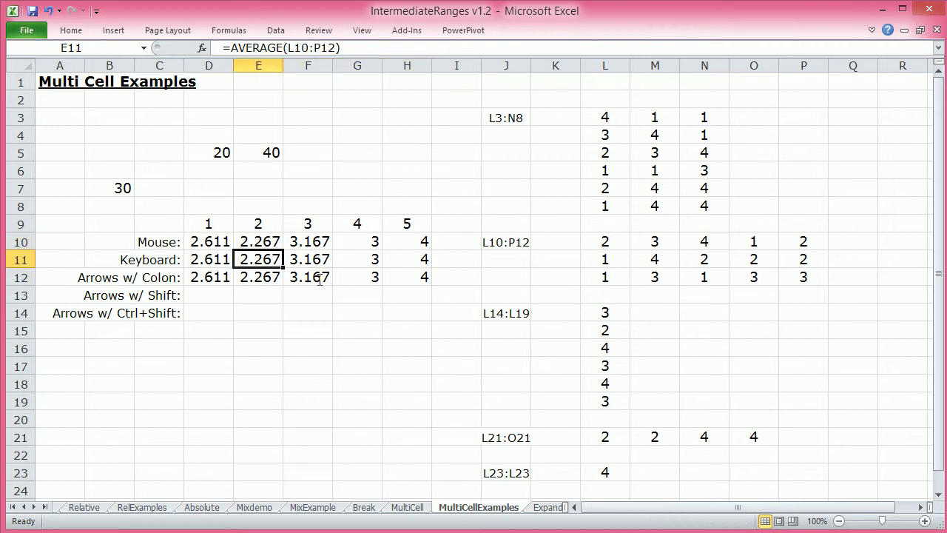
{"action": "key", "text": "Down"}
{"action": "key", "text": "Left"}
{"action": "key", "text": "Down"}
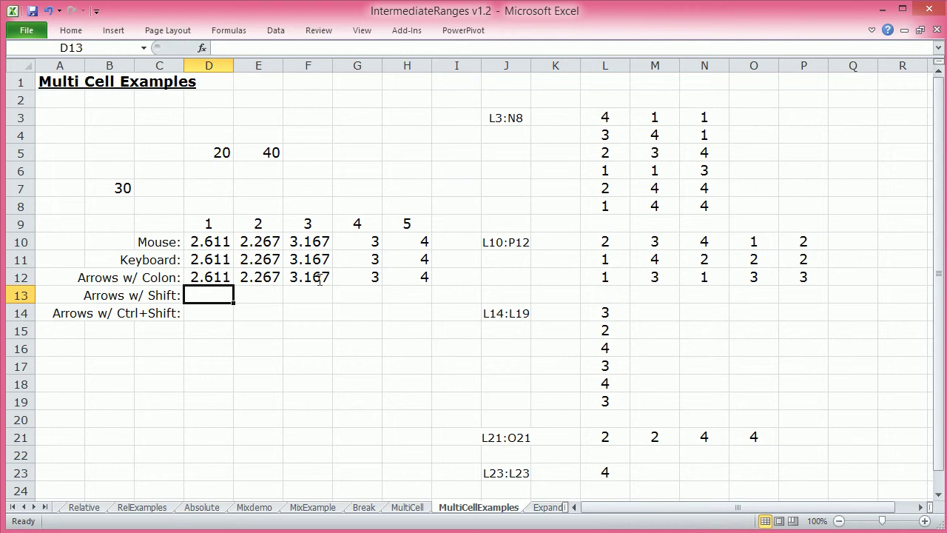
{"action": "type", "text": "="}
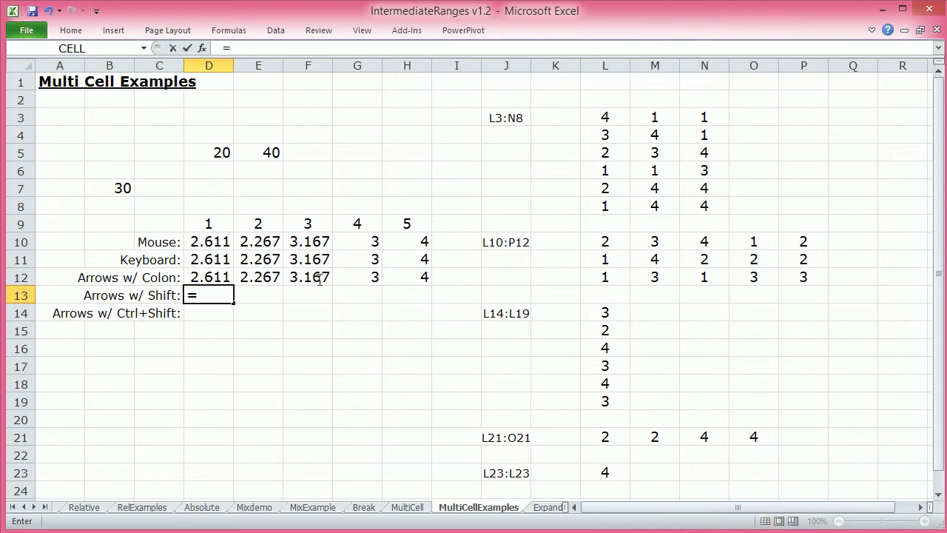
{"action": "type", "text": "average("}
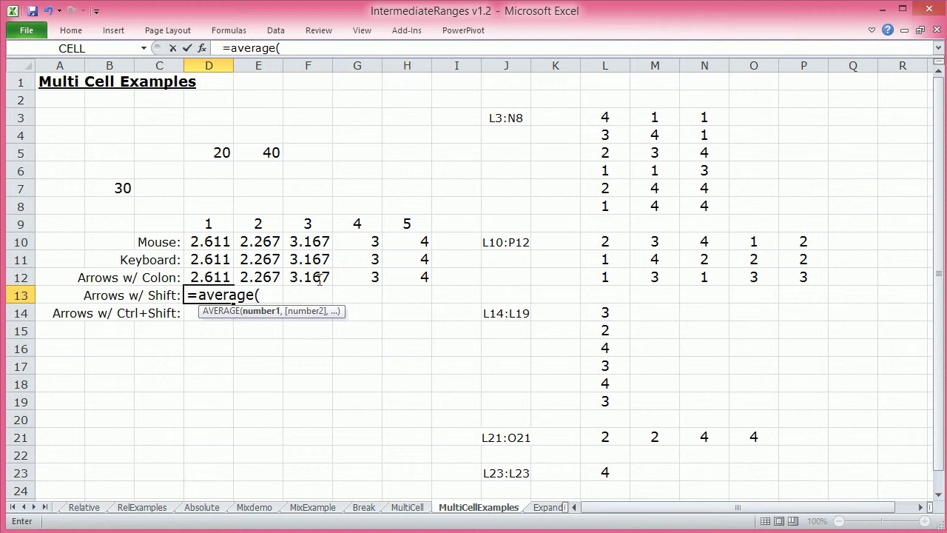
Point the reference of the AVERAGE formula in D13 to cell L3.
{"action": "key", "text": "Right"}
{"action": "key", "text": "Right"}
{"action": "key", "text": "Right"}
{"action": "key", "text": "Right"}
{"action": "key", "text": "Right"}
{"action": "key", "text": "Right"}
{"action": "key", "text": "Right"}
{"action": "key", "text": "Right"}
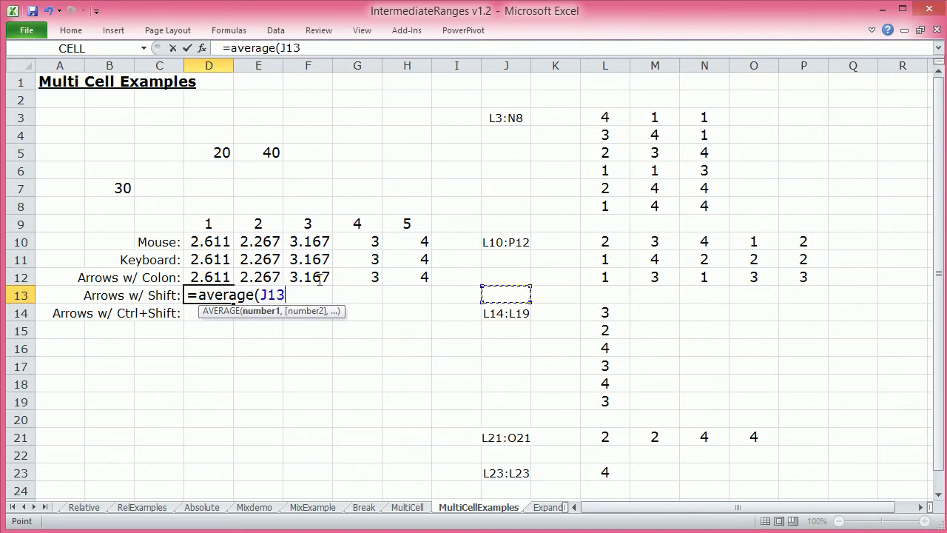
{"action": "key", "text": "Up"}
{"action": "key", "text": "Up"}
{"action": "key", "text": "Up"}
{"action": "key", "text": "Up"}
{"action": "key", "text": "Up"}
{"action": "key", "text": "Up"}
{"action": "key", "text": "Up"}
{"action": "key", "text": "Up"}
{"action": "key", "text": "Up"}
{"action": "key", "text": "Up"}
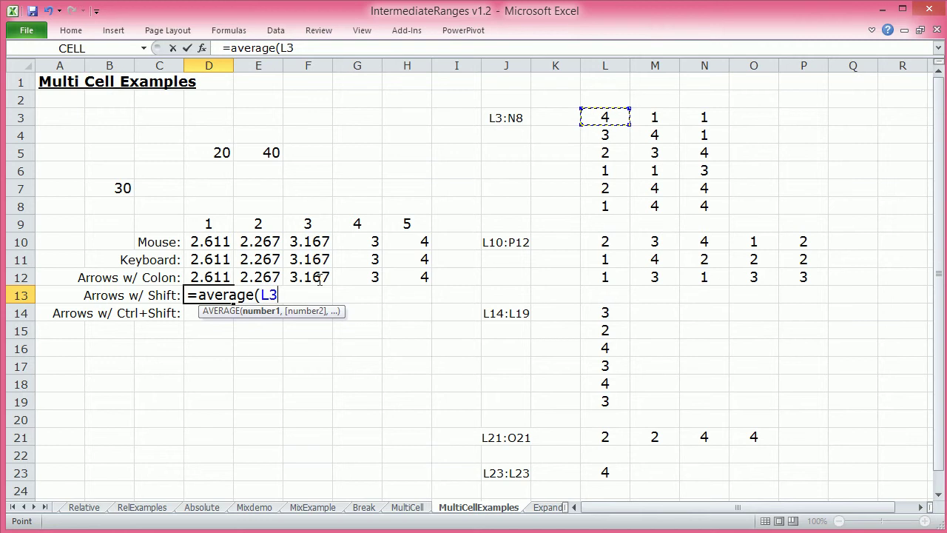
Extend the reference in D13 to cover the block L3:N8, and close and enter the AVERAGE formula.
{"action": "key", "text": "shift+Down"}
{"action": "key", "text": "shift+Down"}
{"action": "key", "text": "shift+Down"}
{"action": "key", "text": "shift+Down"}
{"action": "key", "text": "shift+Down"}
{"action": "key", "text": "shift+Down"}
{"action": "key", "text": "shift+Up"}
{"action": "key", "text": "shift+Right"}
{"action": "key", "text": "shift+Right"}
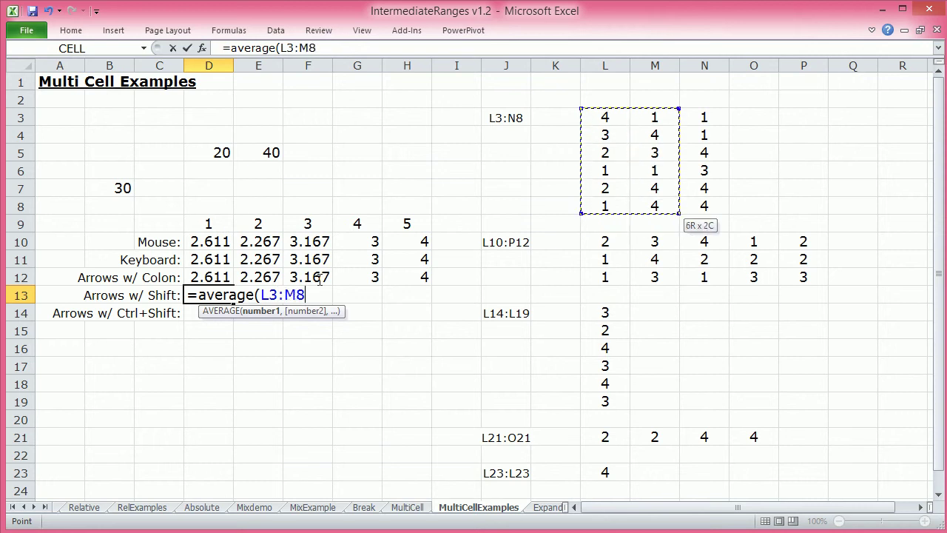
{"action": "type", "text": ")"}
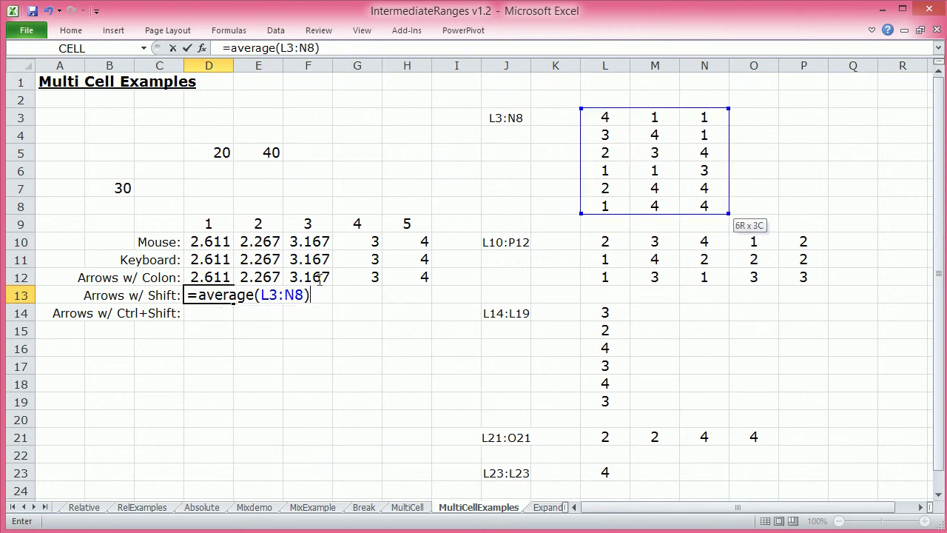
{"action": "key", "text": "Tab"}
Start an AVERAGE formula in cell E13 and point its reference to cell L10.
{"action": "type", "text": "="}
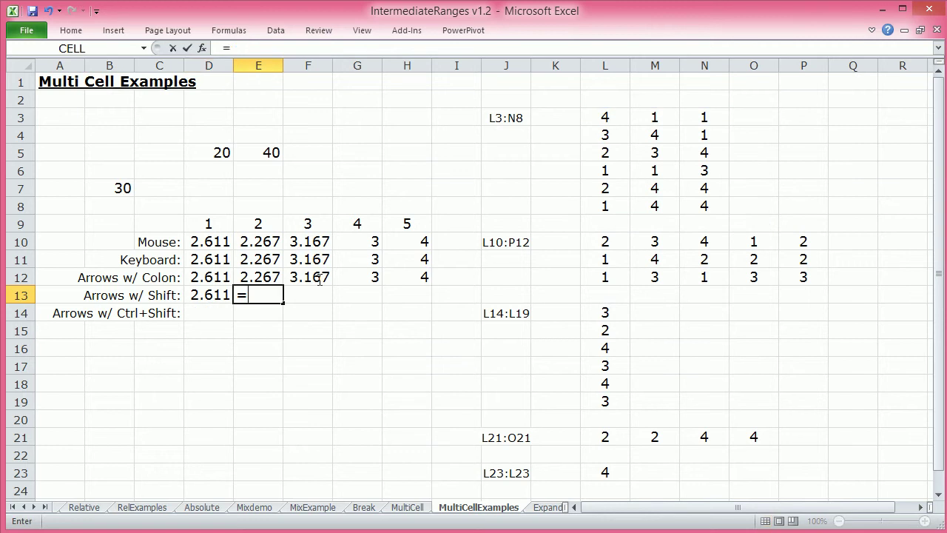
{"action": "type", "text": "average("}
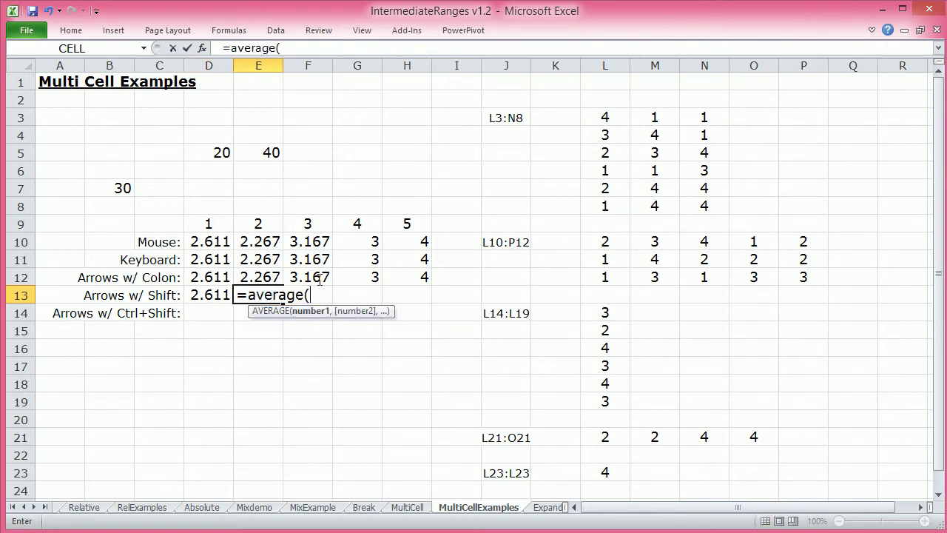
{"action": "key", "text": "Right"}
{"action": "key", "text": "Right"}
{"action": "key", "text": "Right"}
{"action": "key", "text": "Right"}
{"action": "key", "text": "Right"}
{"action": "key", "text": "Right"}
{"action": "key", "text": "Right"}
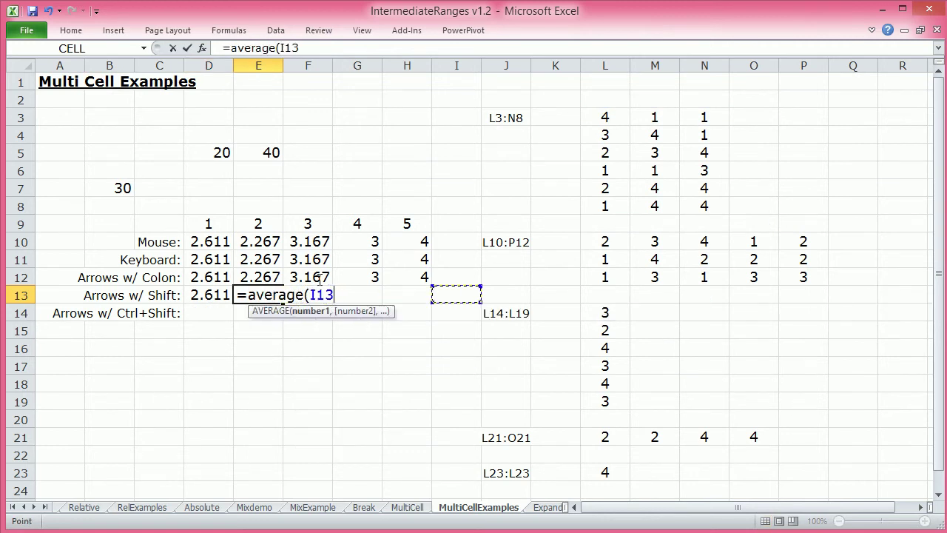
{"action": "key", "text": "Up"}
{"action": "key", "text": "Up"}
{"action": "key", "text": "Up"}
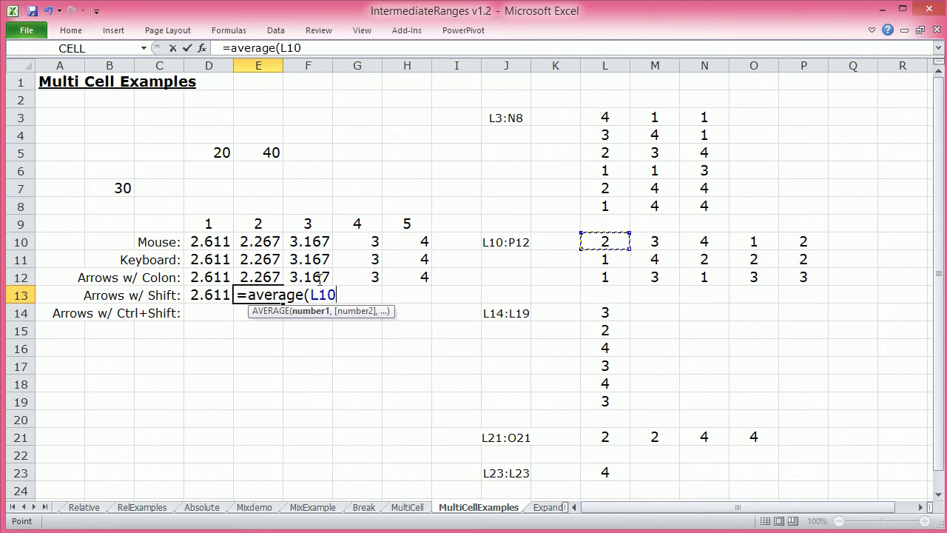
Extend the reference in E13 to cover the block L10:P12, and close and enter the AVERAGE formula.
{"action": "key", "text": "shift+Right"}
{"action": "key", "text": "shift+Right"}
{"action": "key", "text": "shift+Right"}
{"action": "key", "text": "shift+Right"}
{"action": "key", "text": "shift+Down"}
{"action": "key", "text": "shift+Down"}
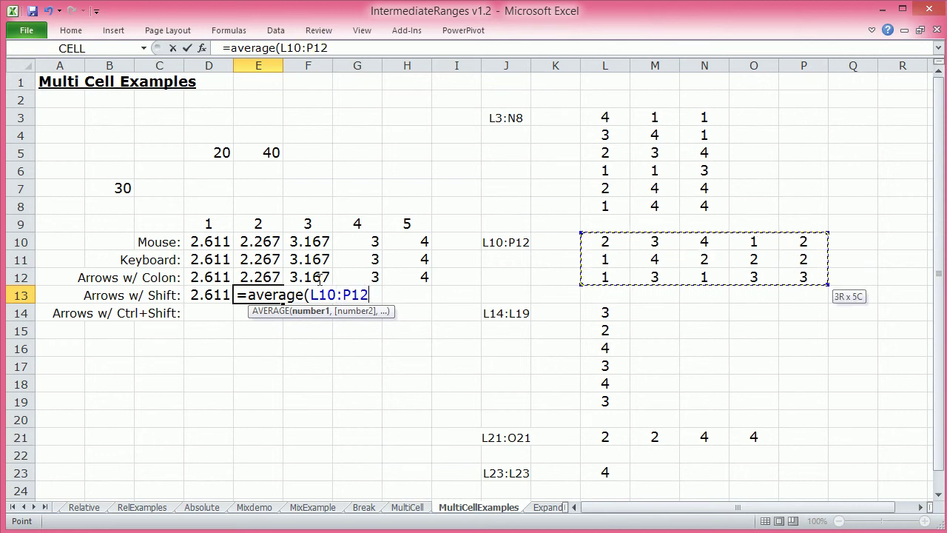
{"action": "type", "text": ")"}
{"action": "key", "text": "Tab"}
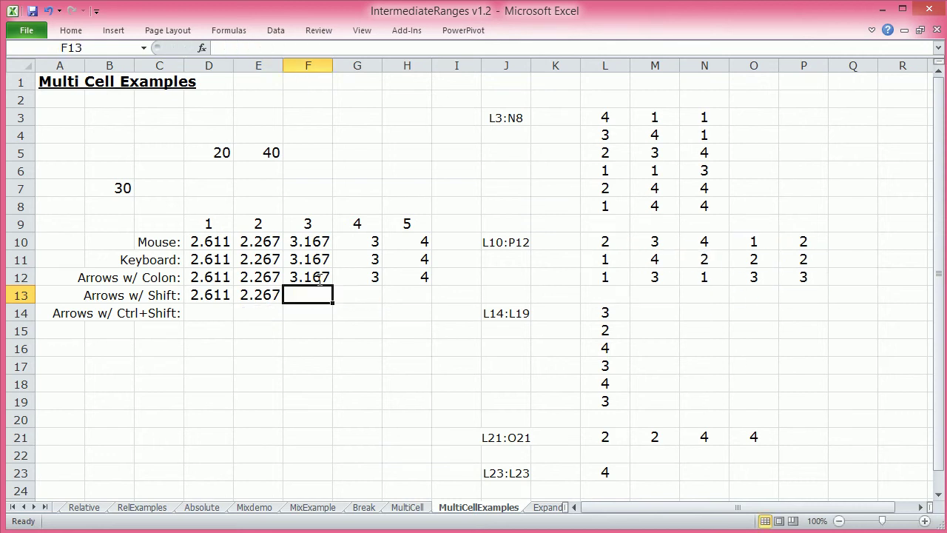
Start an AVERAGE formula in cell F13 and point its reference to cell L14.
{"action": "type", "text": "=average"}
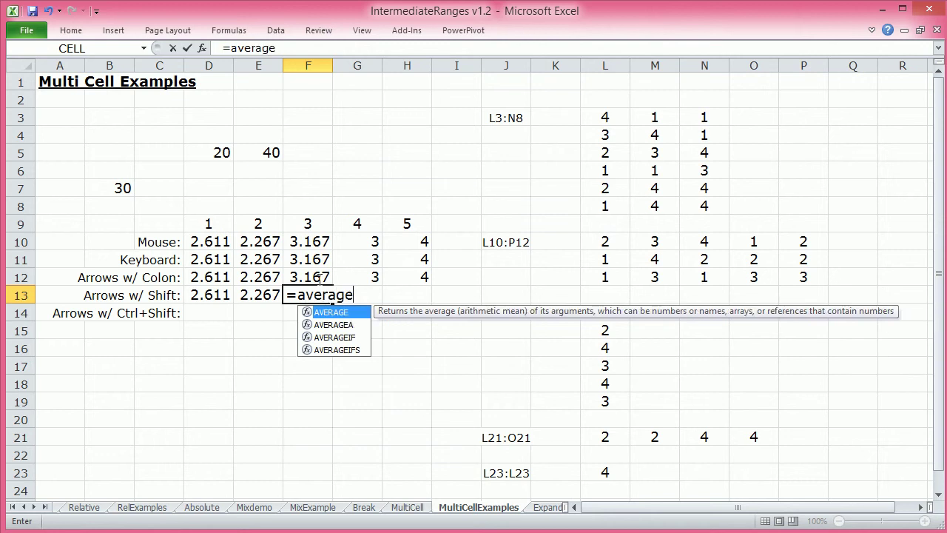
{"action": "type", "text": "("}
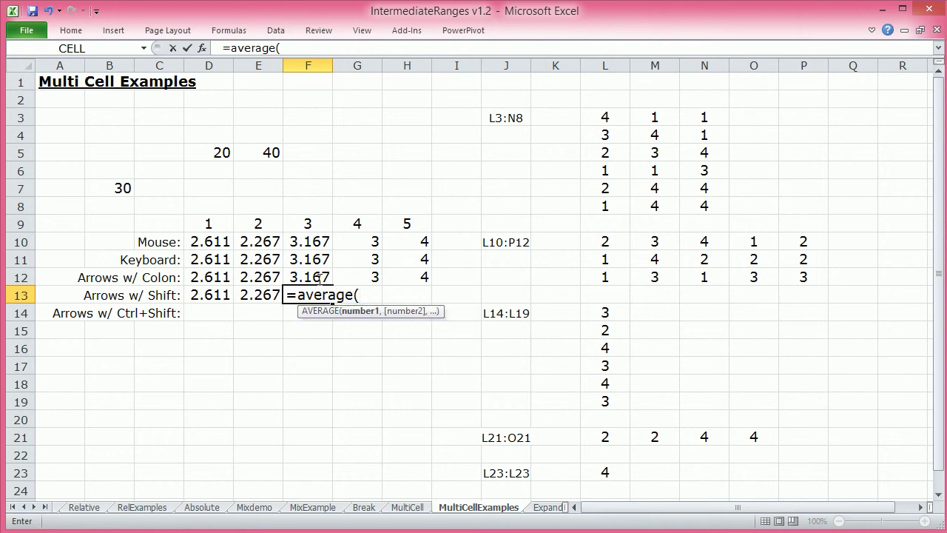
{"action": "key", "text": "Right"}
{"action": "key", "text": "Right"}
{"action": "key", "text": "Right"}
{"action": "key", "text": "Right"}
{"action": "key", "text": "Right"}
{"action": "key", "text": "Right"}
{"action": "key", "text": "Down"}
Extend the reference in F13 to cover the column range L14:L19, and close and enter the AVERAGE formula.
{"action": "key", "text": "shift+Down"}
{"action": "key", "text": "shift+Down"}
{"action": "key", "text": "shift+Down"}
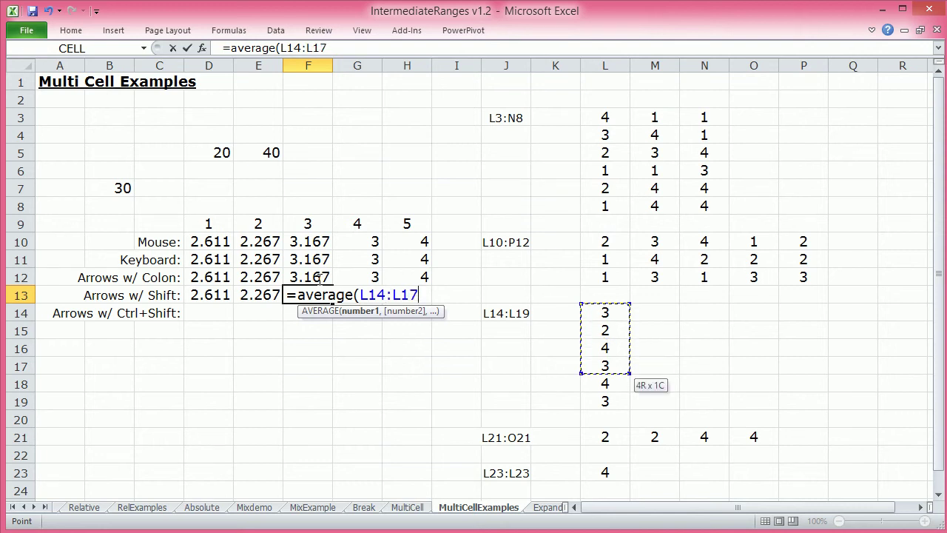
{"action": "key", "text": "shift+Down"}
{"action": "key", "text": "shift+Down"}
{"action": "type", "text": ")"}
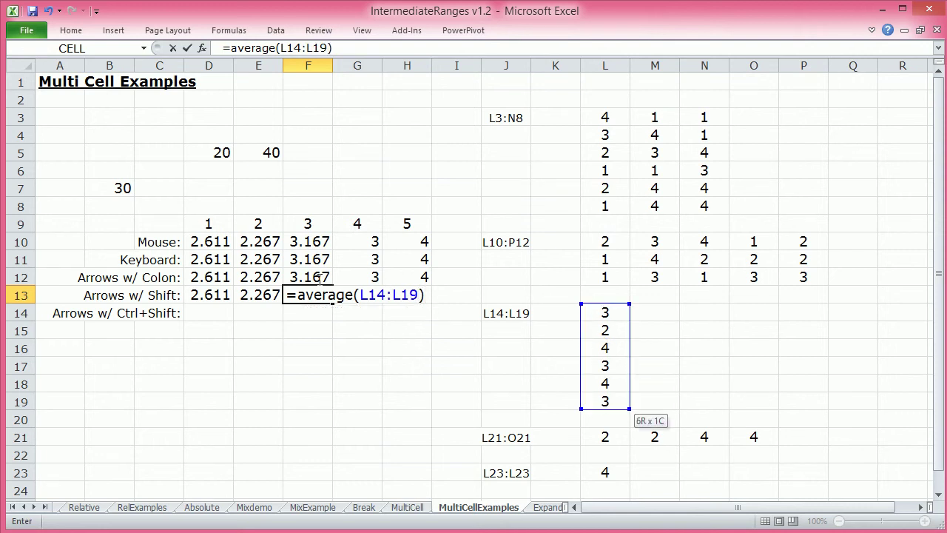
{"action": "key", "text": "Tab"}
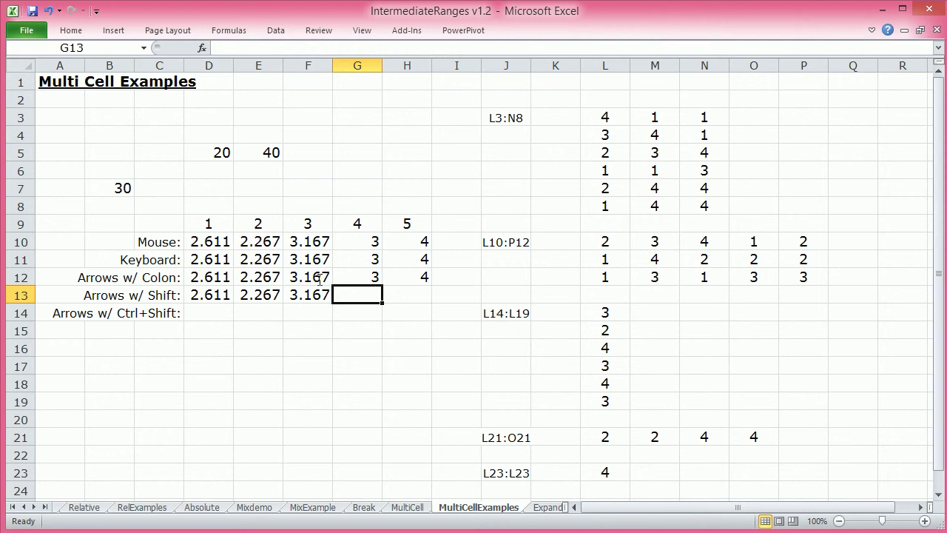
Start an AVERAGE formula in cell G13 and point its reference to cell L21.
{"action": "type", "text": "=average"}
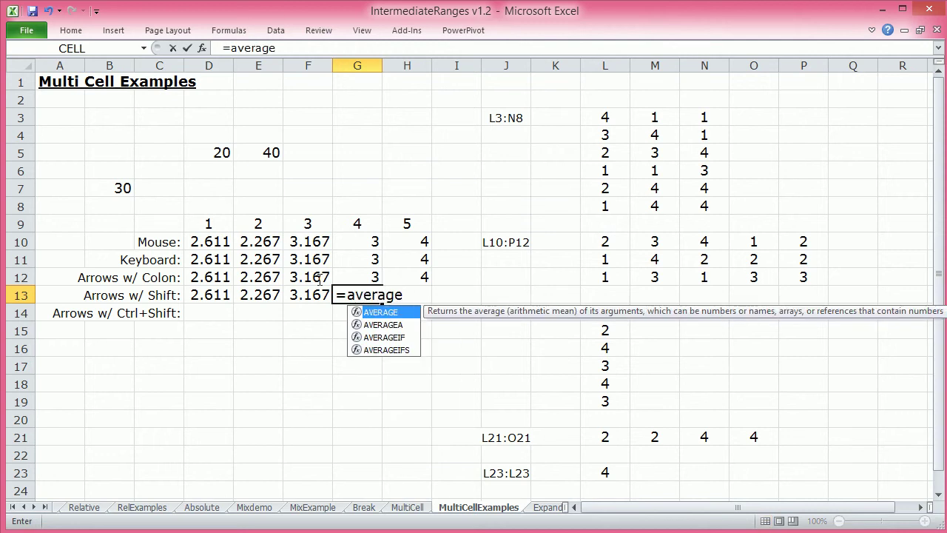
{"action": "type", "text": "("}
{"action": "key", "text": "Down"}
{"action": "key", "text": "Down"}
{"action": "key", "text": "Down"}
{"action": "key", "text": "Down"}
{"action": "key", "text": "Down"}
{"action": "key", "text": "Down"}
{"action": "key", "text": "Down"}
{"action": "key", "text": "Down"}
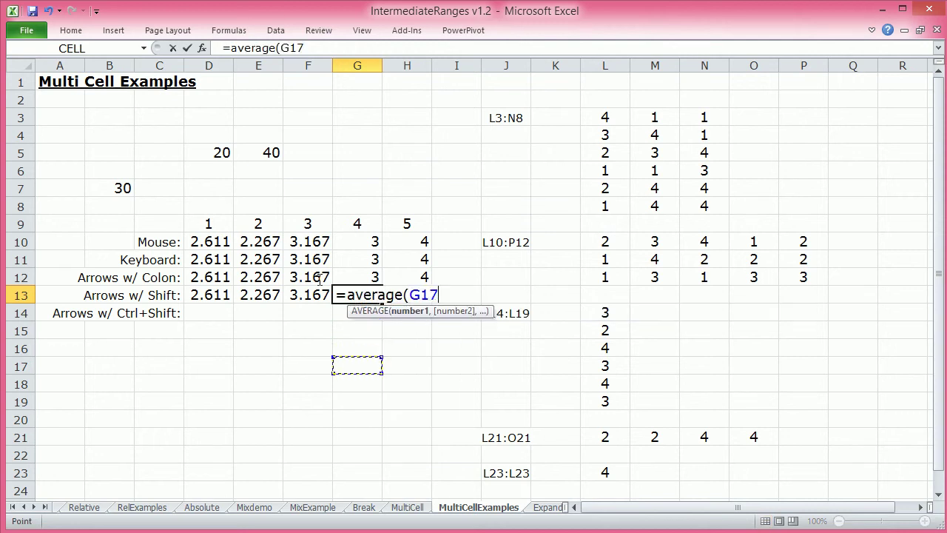
{"action": "key", "text": "Right"}
{"action": "key", "text": "Right"}
{"action": "key", "text": "Right"}
{"action": "key", "text": "Right"}
{"action": "key", "text": "Right"}
{"action": "key", "text": "Right"}
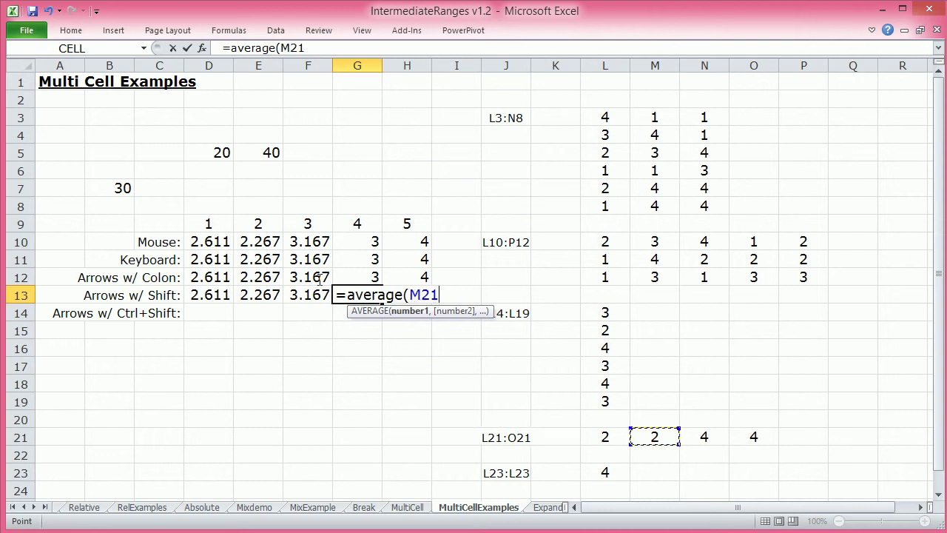
{"action": "key", "text": "Left"}
Extend the reference in G13 to cover the row range L21:O21, and close and enter the AVERAGE formula.
{"action": "key", "text": "shift+Right"}
{"action": "key", "text": "shift+Right"}
{"action": "key", "text": "shift+Right"}
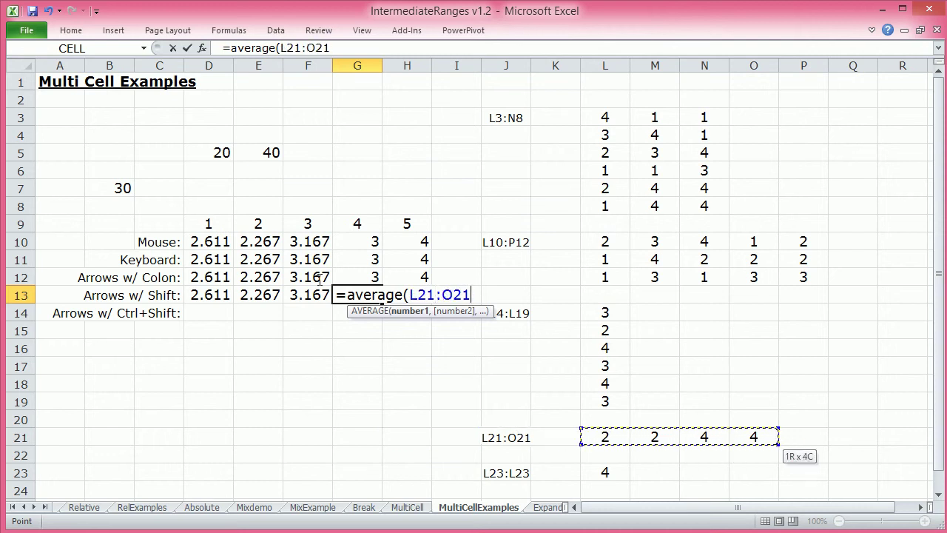
{"action": "type", "text": ")"}
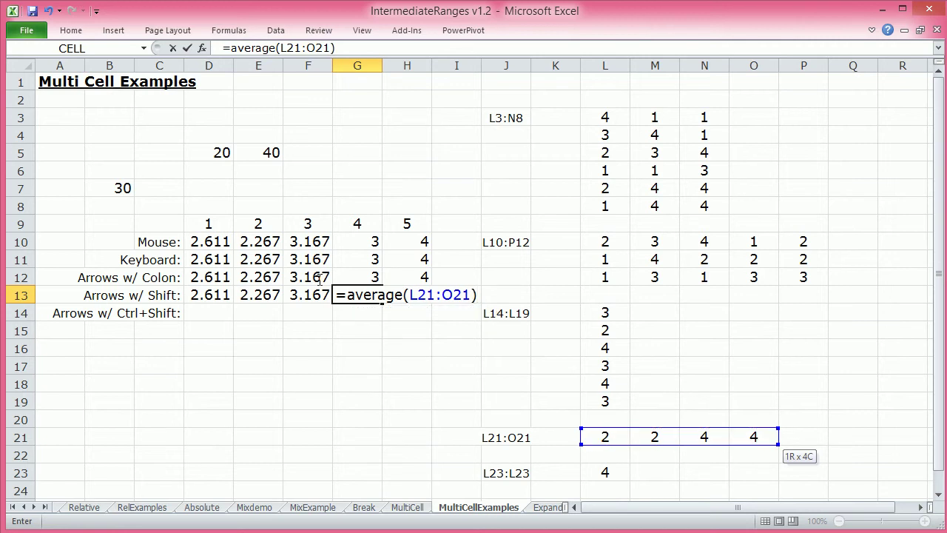
{"action": "key", "text": "Tab"}
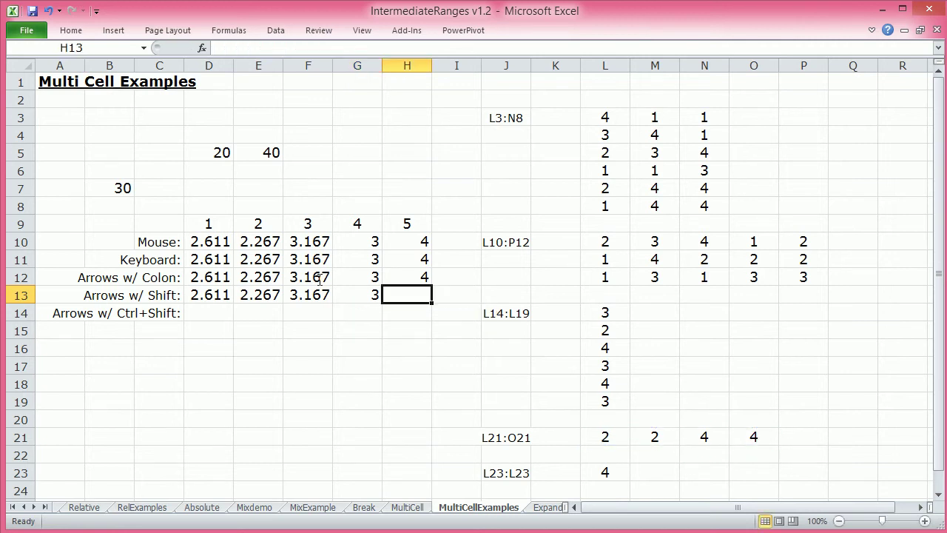
Start an AVERAGE formula in cell H13 and point its reference to cell L23.
{"action": "type", "text": "=avea"}
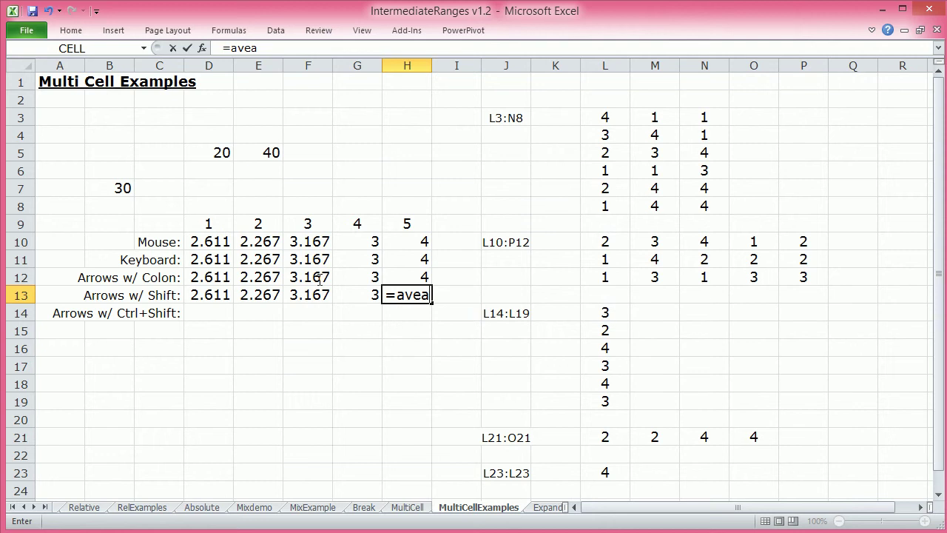
{"action": "key", "text": "BackSpace"}
{"action": "type", "text": "rage("}
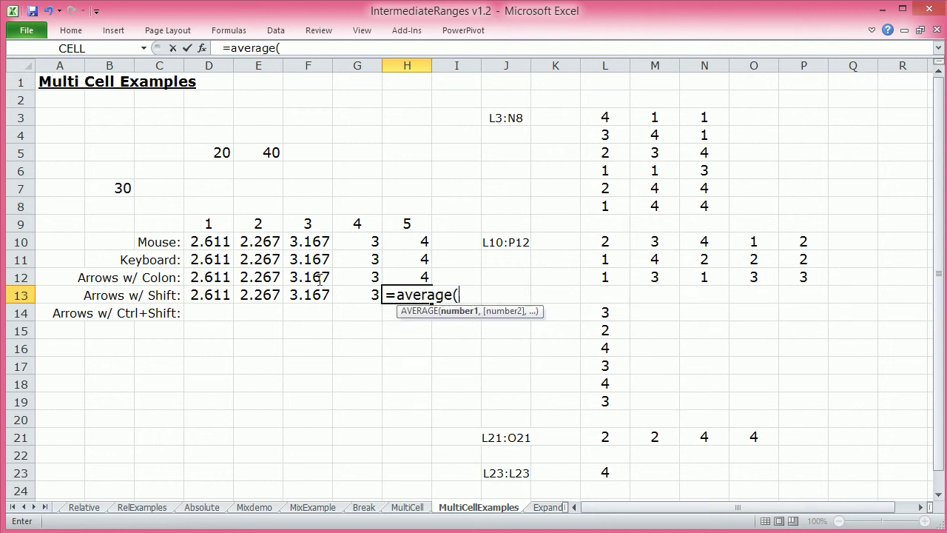
{"action": "key", "text": "Right"}
{"action": "key", "text": "Right"}
{"action": "key", "text": "Right"}
{"action": "key", "text": "Right"}
{"action": "key", "text": "Right"}
{"action": "key", "text": "Down"}
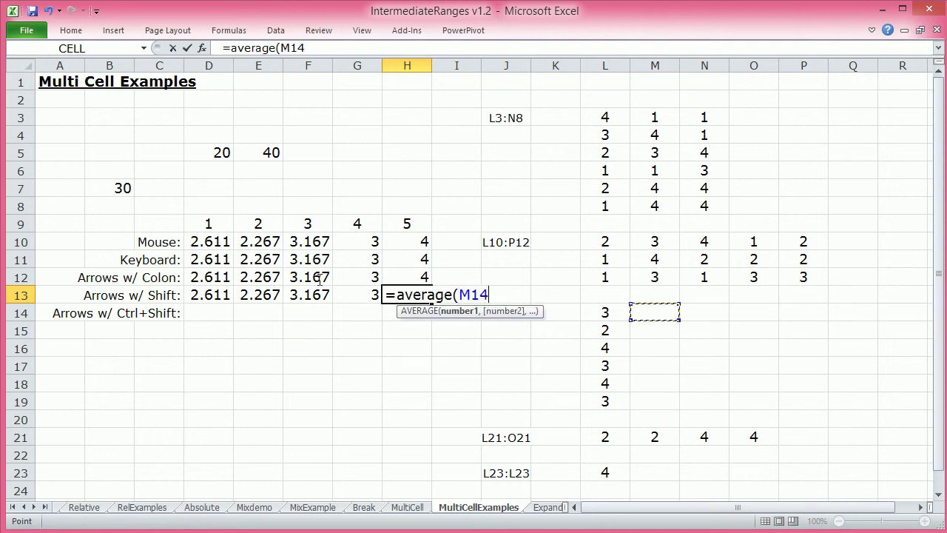
{"action": "key", "text": "Left"}
{"action": "key", "text": "Down"}
{"action": "key", "text": "Down"}
{"action": "key", "text": "Down"}
{"action": "key", "text": "Down"}
{"action": "key", "text": "Down"}
{"action": "key", "text": "Down"}
{"action": "key", "text": "Down"}
{"action": "key", "text": "Down"}
{"action": "key", "text": "Down"}
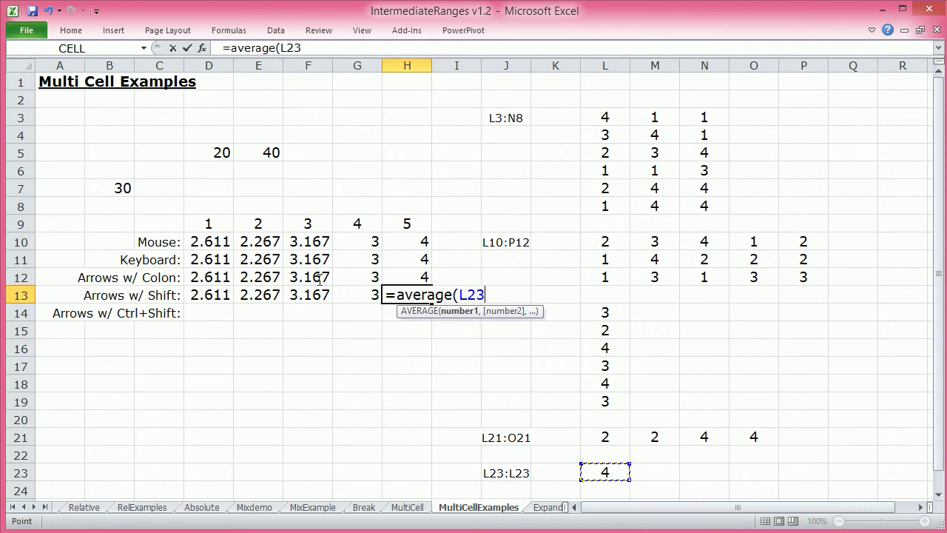
Try extending the reference in H13 across row 23 from L23, and shrink it back to the single cell L23.
{"action": "key", "text": "shift+Right"}
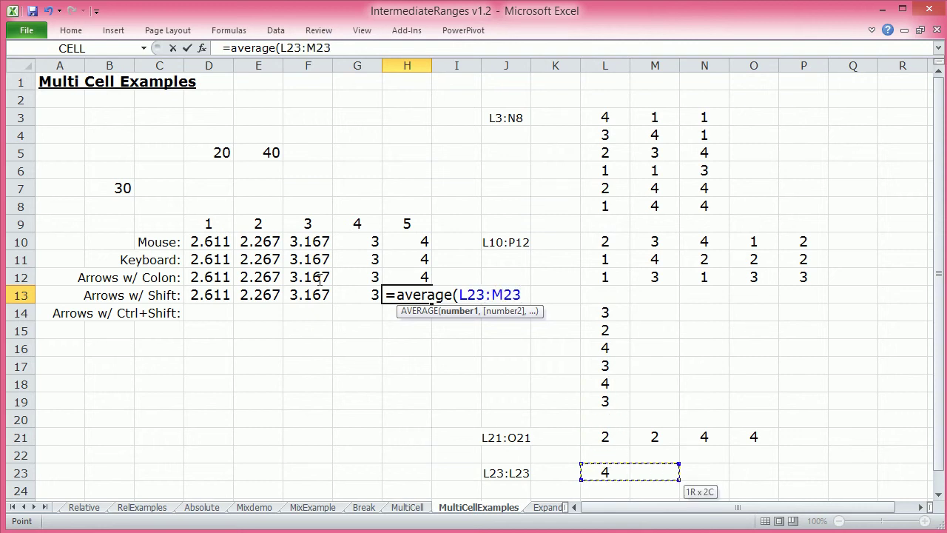
{"action": "key", "text": "shift+Right"}
{"action": "key", "text": "shift+Left"}
{"action": "key", "text": "shift+Left"}
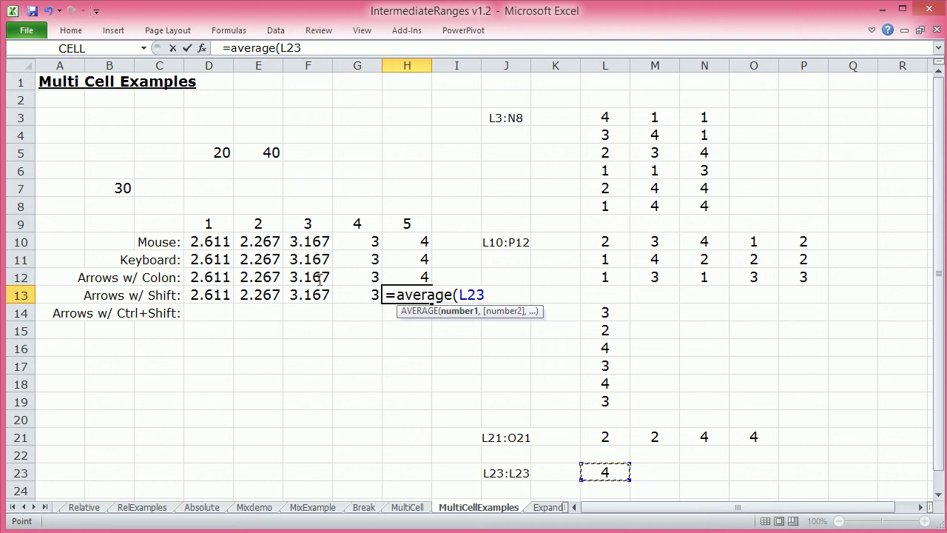
Close and enter the AVERAGE formula in H13, and check the stored formula before moving to D14.
{"action": "type", "text": ")"}
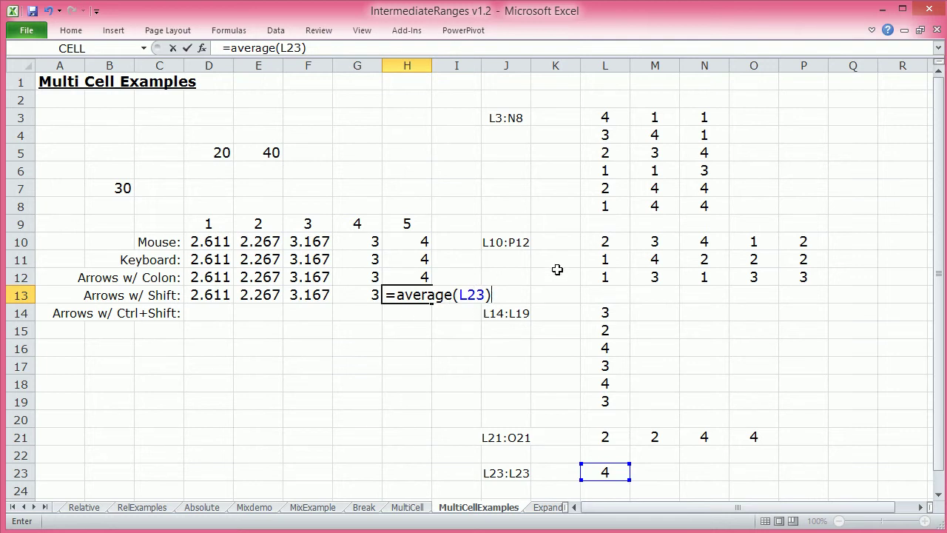
{"action": "key", "text": "Return"}
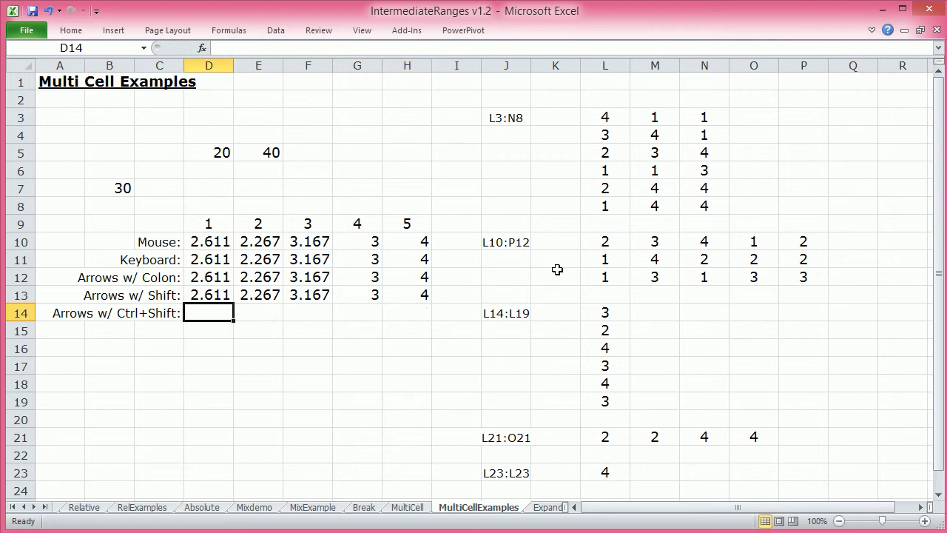
{"action": "left_click", "coordinate": [424, 296]}
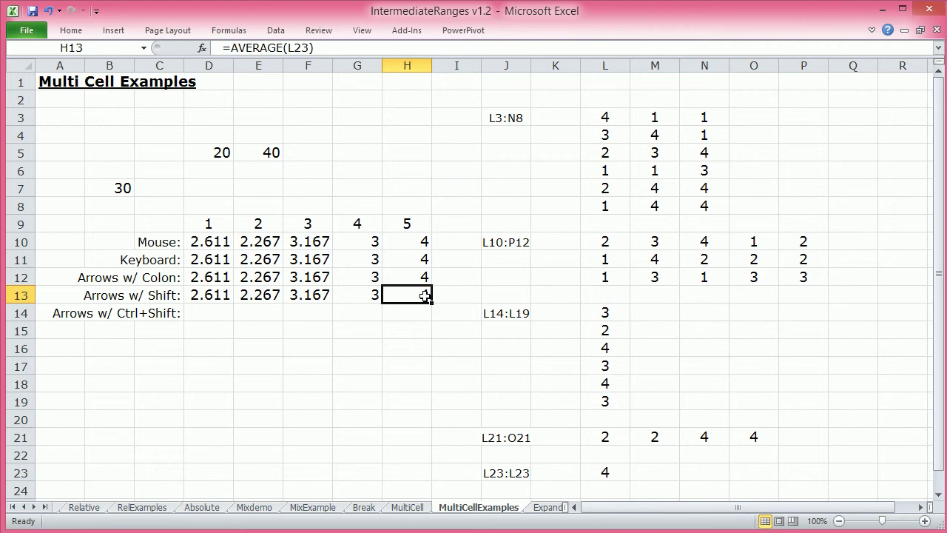
{"action": "left_click", "coordinate": [212, 315]}
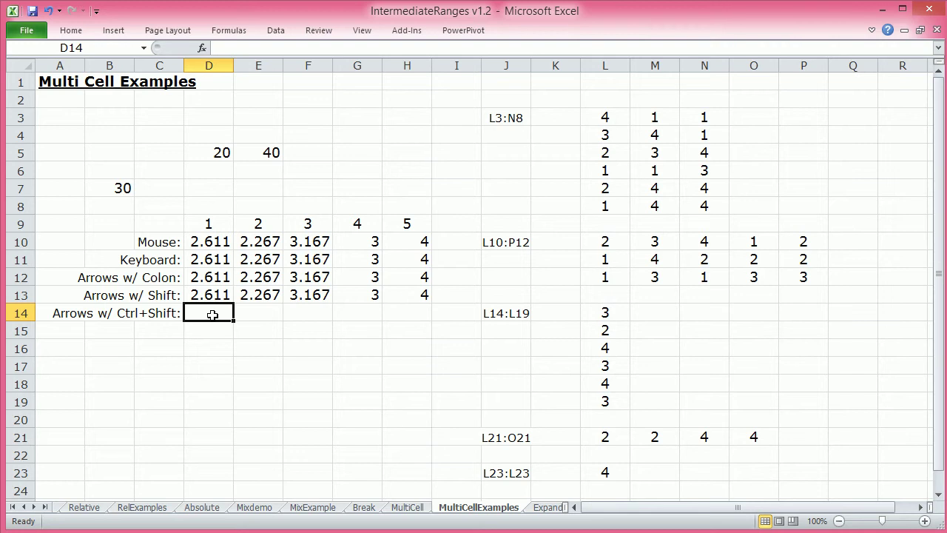
Start an AVERAGE formula in cell D14, ready for its first reference.
{"action": "type", "text": "="}
{"action": "key", "text": "Right"}
{"action": "key", "text": "Right"}
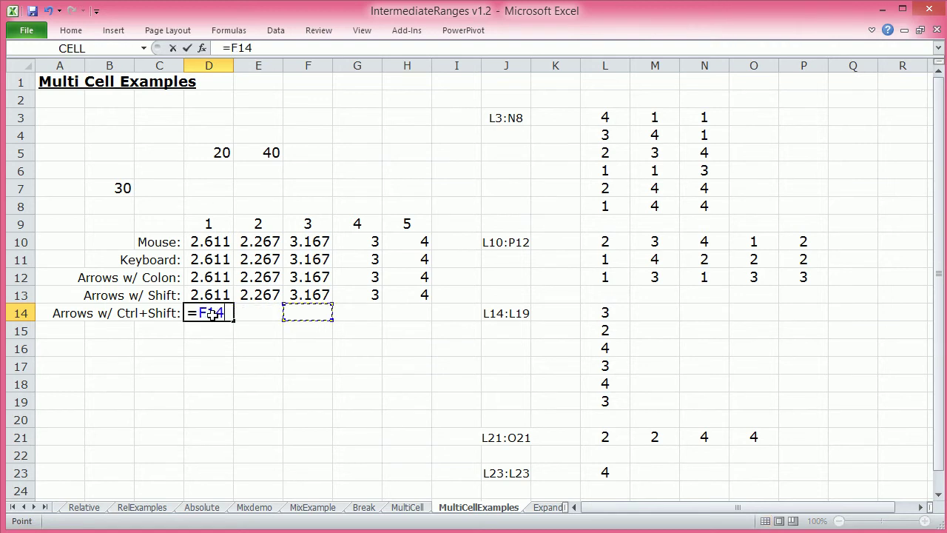
{"action": "key", "text": "ctrl+Up"}
{"action": "key", "text": "BackSpace"}
{"action": "key", "text": "BackSpace"}
{"action": "type", "text": "AVER"}
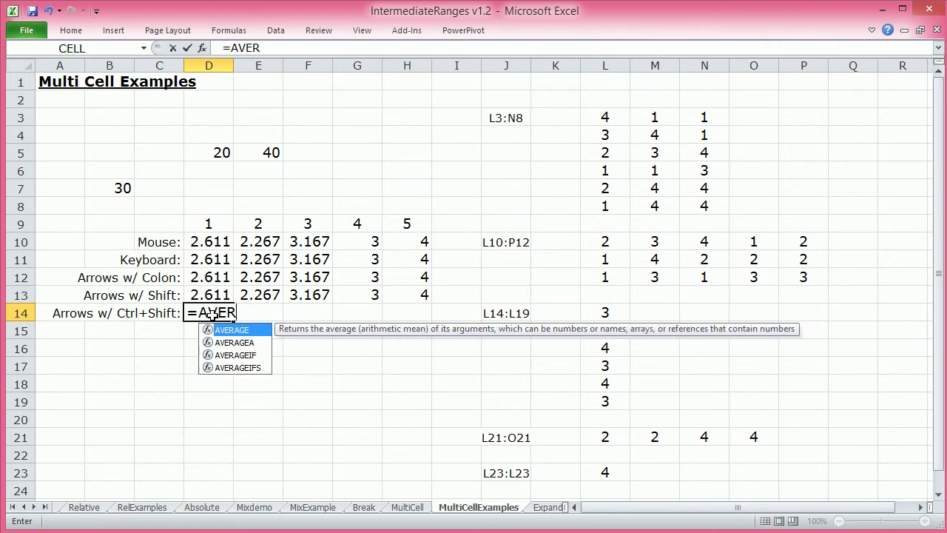
{"action": "type", "text": "AGE("}
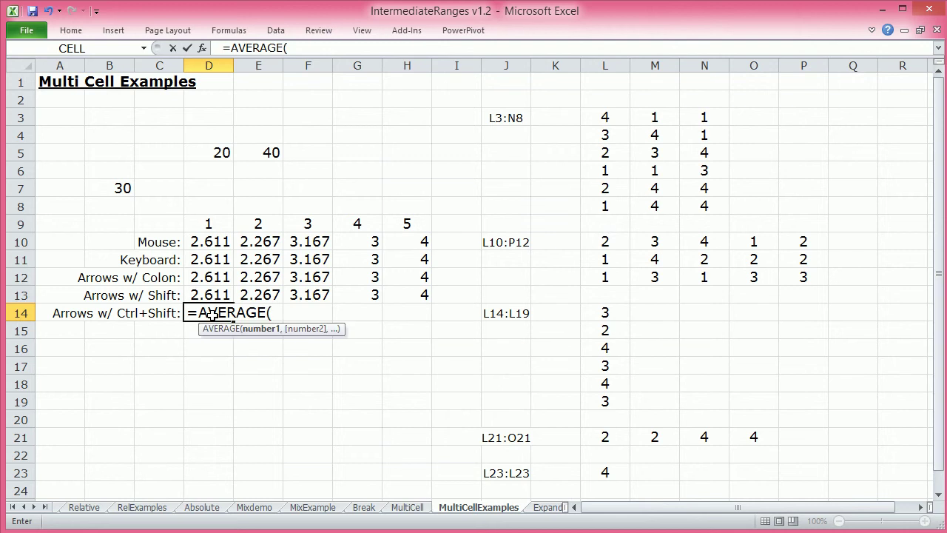
Point the reference of the AVERAGE formula in D14 to cell L3.
{"action": "key", "text": "Right"}
{"action": "key", "text": "Right"}
{"action": "key", "text": "Right"}
{"action": "key", "text": "Right"}
{"action": "key", "text": "Right"}
{"action": "key", "text": "Right"}
{"action": "key", "text": "Right"}
{"action": "key", "text": "Right"}
{"action": "key", "text": "Up"}
{"action": "key", "text": "Up"}
{"action": "key", "text": "Up"}
{"action": "key", "text": "Up"}
{"action": "key", "text": "Up"}
{"action": "key", "text": "Up"}
{"action": "key", "text": "Up"}
{"action": "key", "text": "Up"}
{"action": "key", "text": "Up"}
{"action": "key", "text": "Up"}
{"action": "key", "text": "Up"}
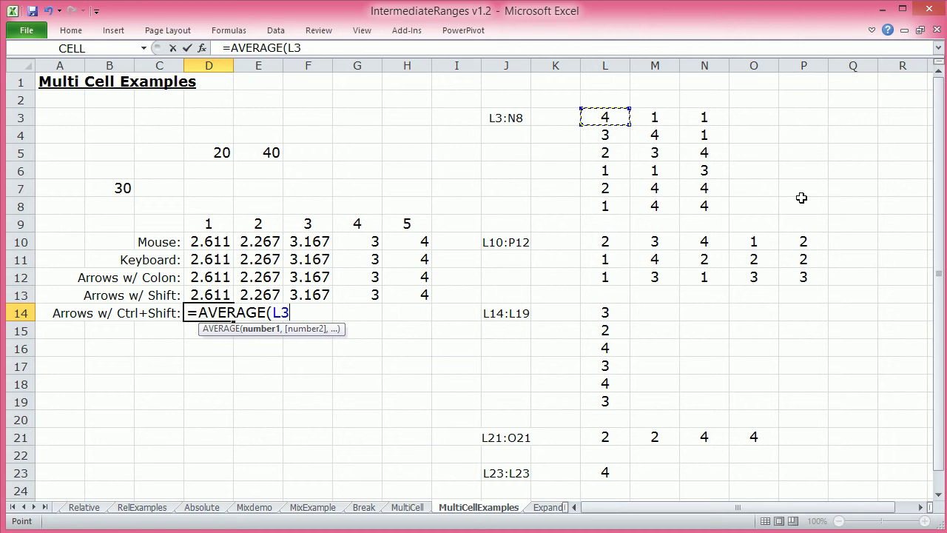
Extend the reference in D14 to the whole block L3:N8, and close and enter the formula.
{"action": "key", "text": "ctrl+shift+Down"}
{"action": "key", "text": "ctrl+shift+Right"}
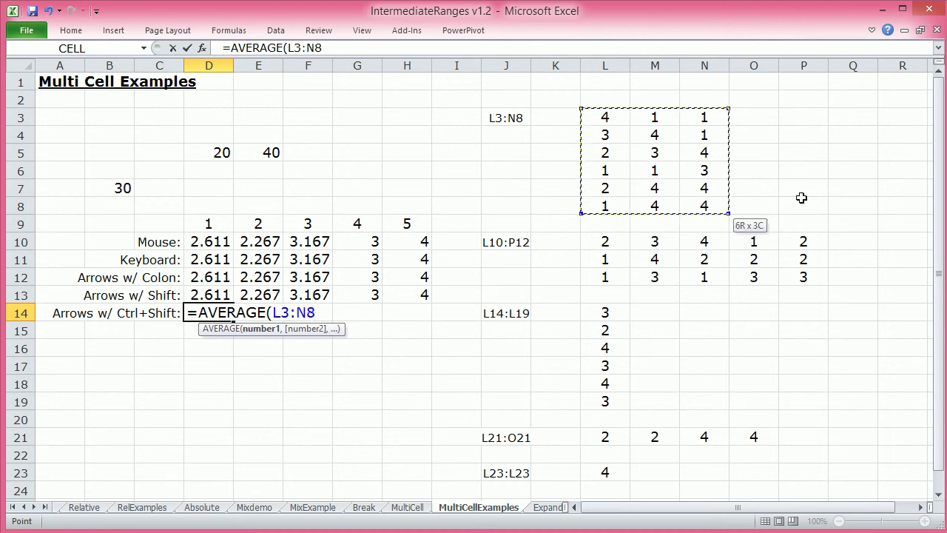
{"action": "type", "text": ")"}
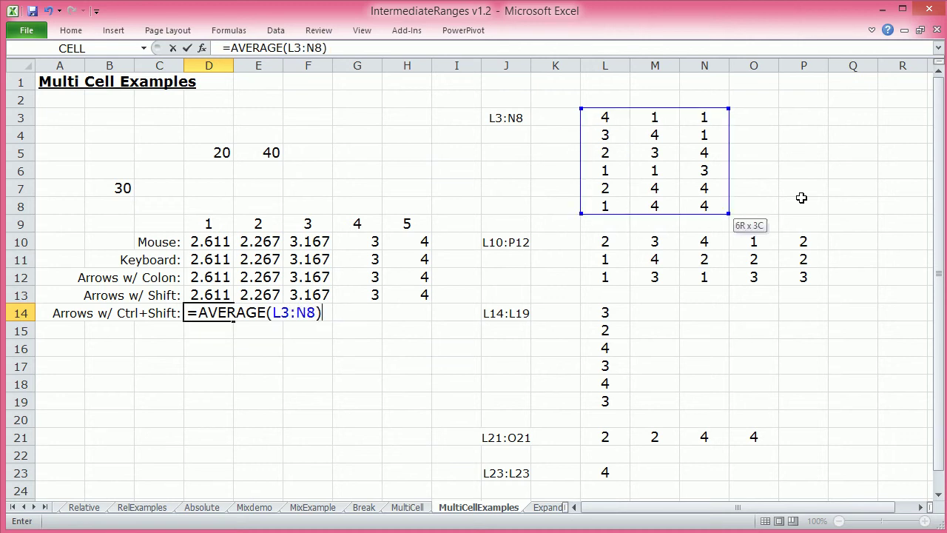
{"action": "key", "text": "Tab"}
Start an AVERAGE formula in cell E14 and point its reference to cell L10.
{"action": "type", "text": "=ave"}
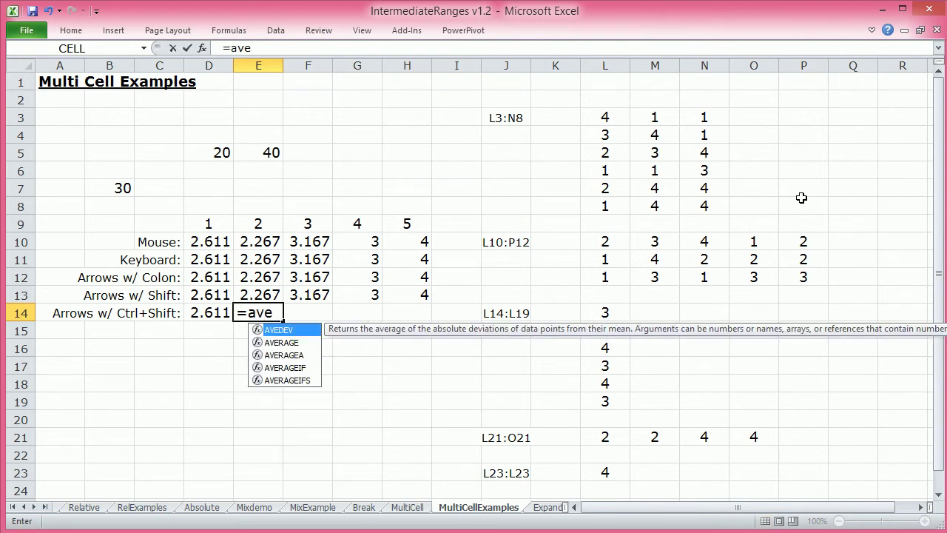
{"action": "type", "text": "rage("}
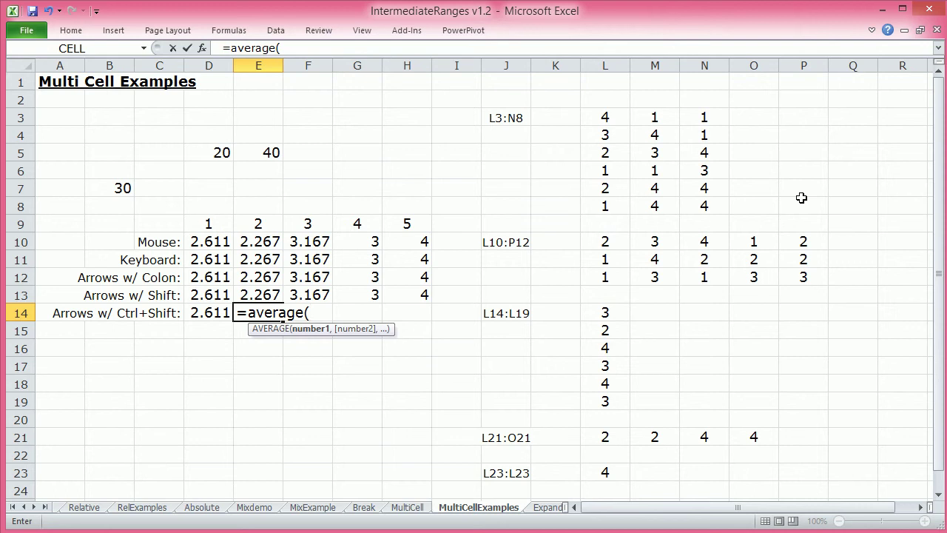
{"action": "key", "text": "Right"}
{"action": "key", "text": "Right"}
{"action": "key", "text": "Right"}
{"action": "key", "text": "Right"}
{"action": "key", "text": "Right"}
{"action": "key", "text": "Right"}
{"action": "key", "text": "Right"}
{"action": "key", "text": "Up"}
{"action": "key", "text": "Up"}
{"action": "key", "text": "Up"}
{"action": "key", "text": "Up"}
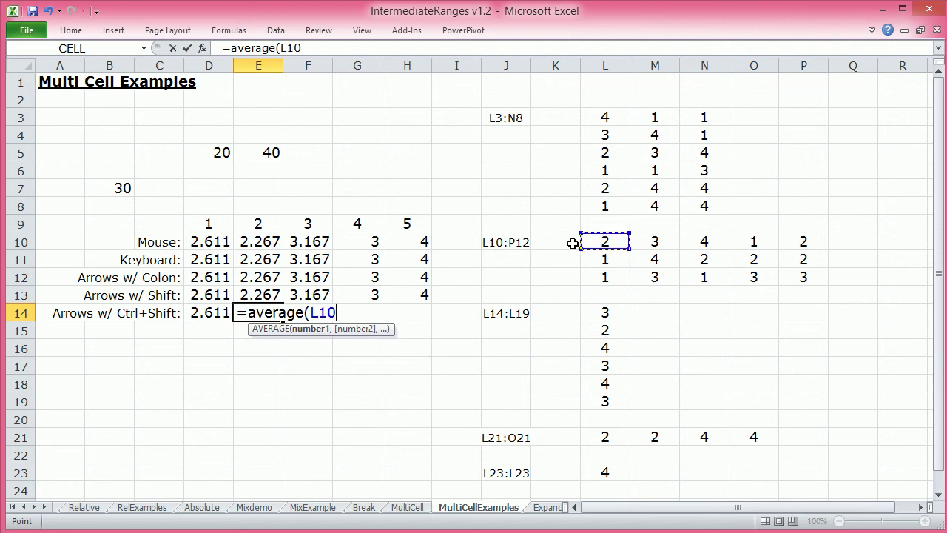
Extend the reference in E14 to the whole block L10:P12, and close and enter the formula.
{"action": "key", "text": "ctrl+shift+Down"}
{"action": "key", "text": "ctrl+shift+Right"}
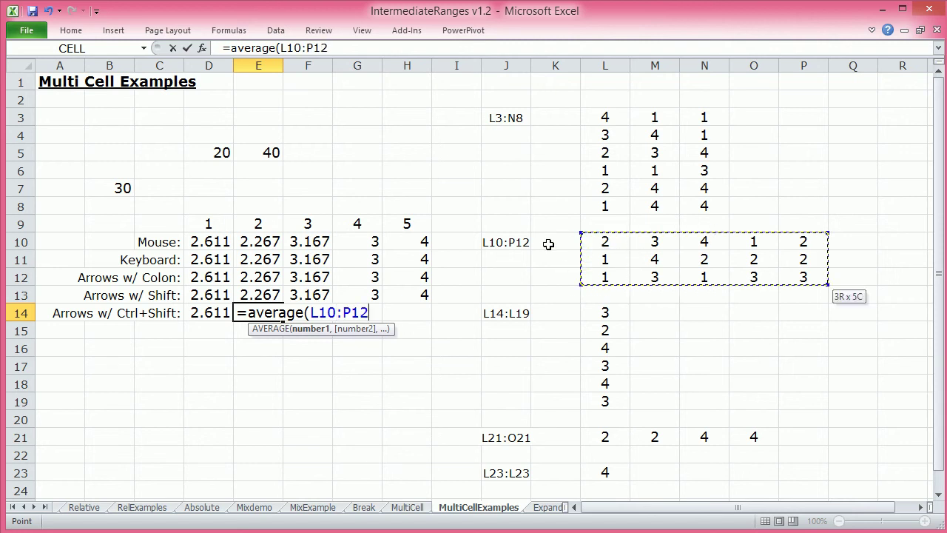
{"action": "type", "text": ")"}
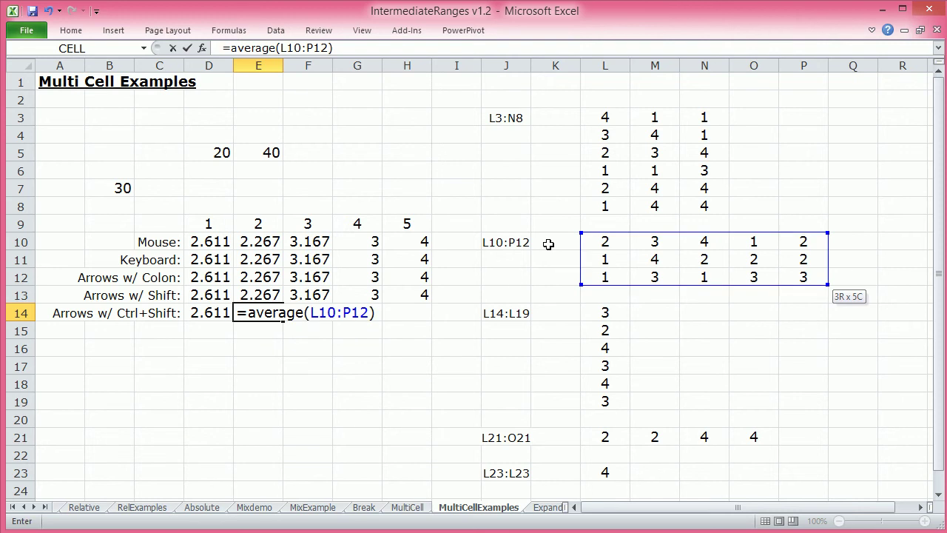
{"action": "key", "text": "Tab"}
Enter an AVERAGE formula in cell F14, pointing to L14 and extending the reference down to L14:L19.
{"action": "type", "text": "=a"}
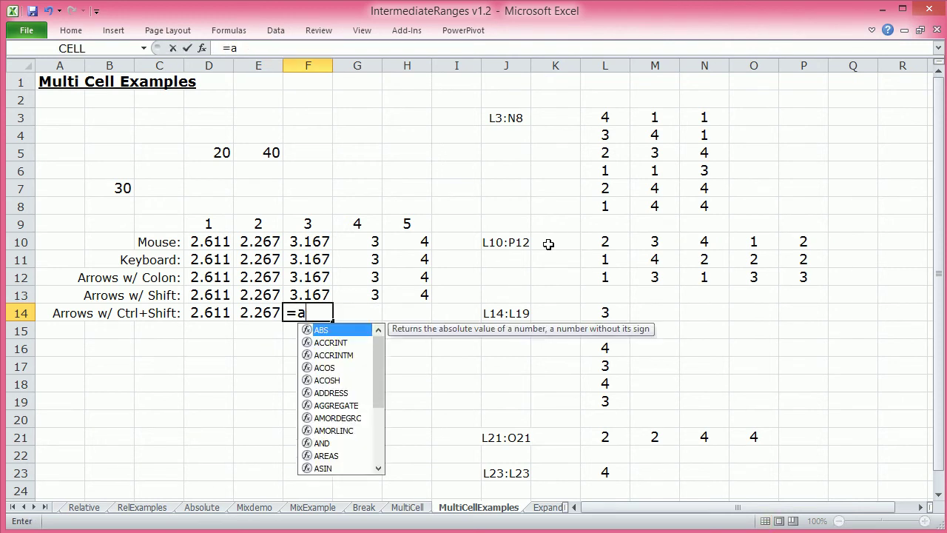
{"action": "type", "text": "verage("}
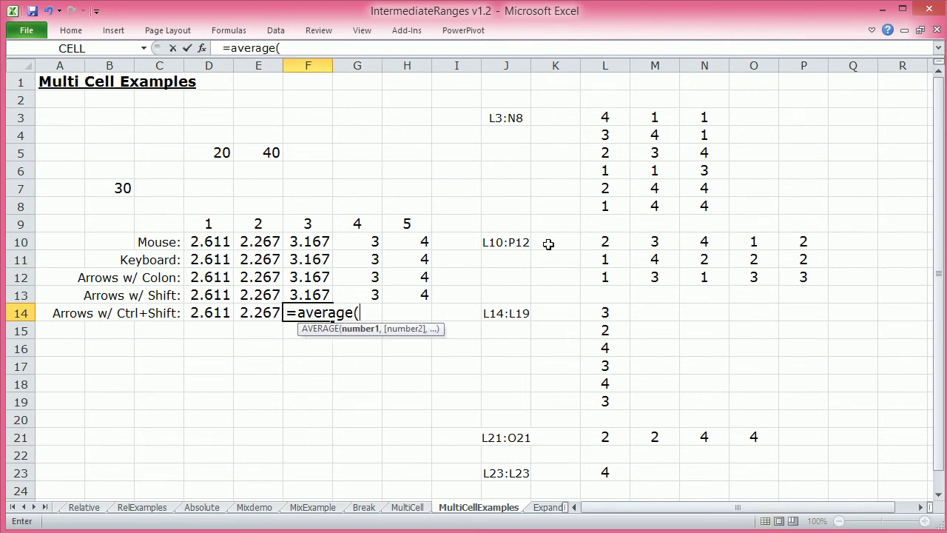
{"action": "key", "text": "Right"}
{"action": "key", "text": "Right"}
{"action": "key", "text": "Right"}
{"action": "key", "text": "Right"}
{"action": "key", "text": "Right"}
{"action": "key", "text": "Right"}
{"action": "key", "text": "ctrl+shift+Down"}
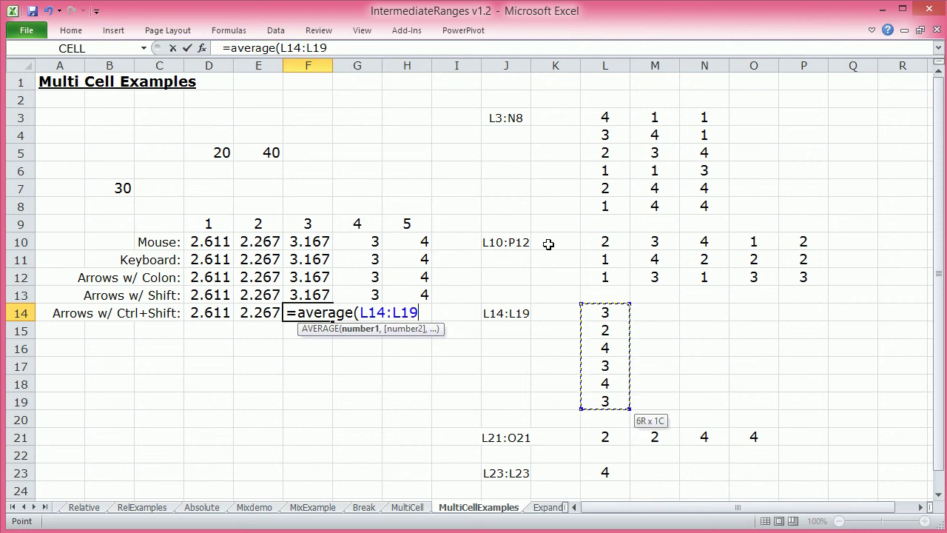
{"action": "type", "text": ")"}
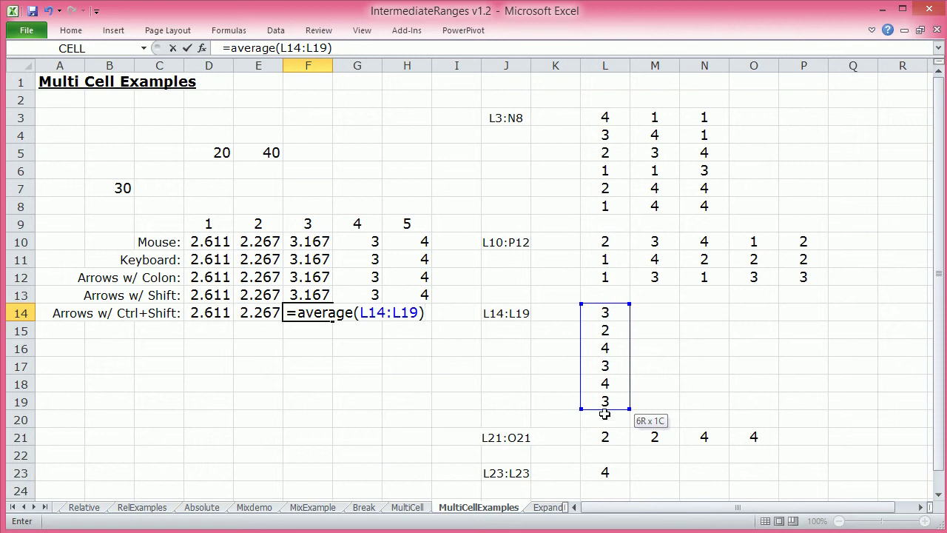
{"action": "key", "text": "Tab"}
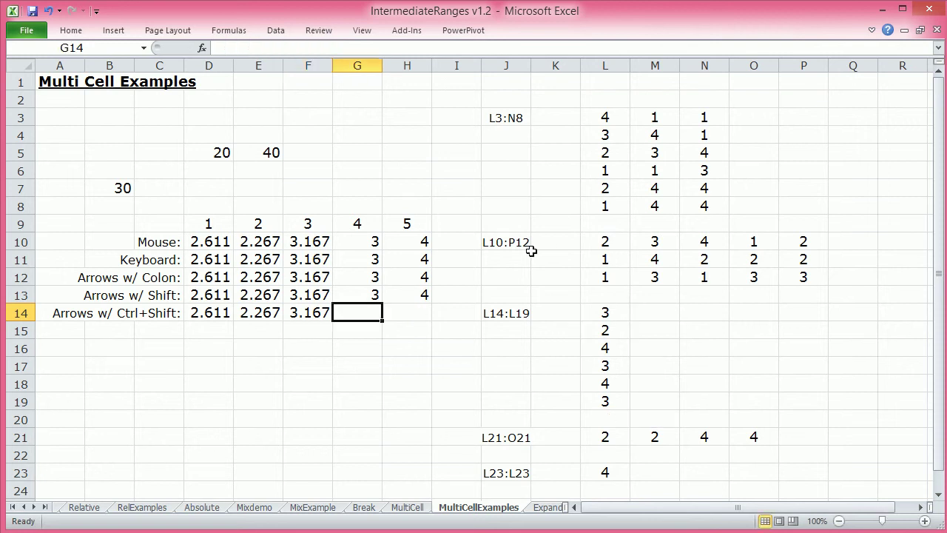
Start an AVERAGE formula in cell G14 and point its reference to cell L21.
{"action": "type", "text": "=average"}
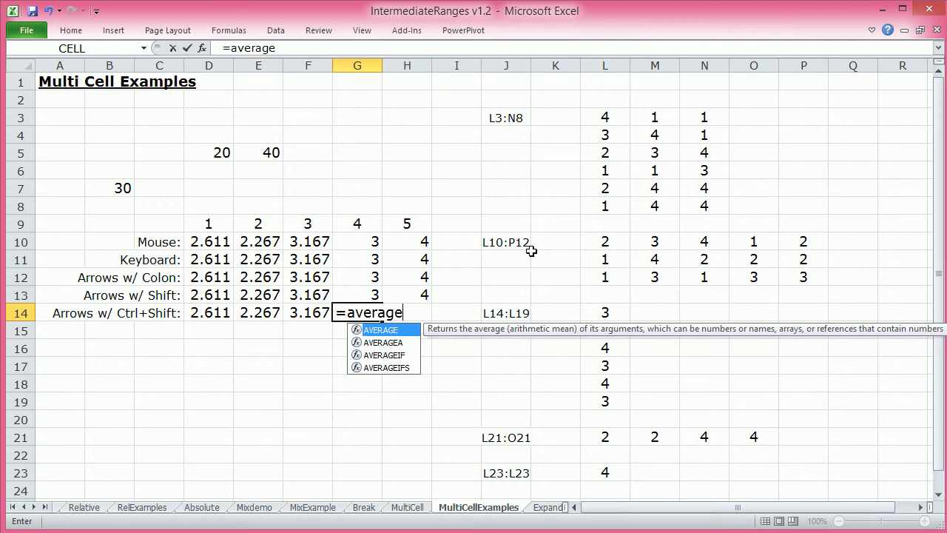
{"action": "type", "text": "("}
{"action": "key", "text": "Right"}
{"action": "key", "text": "Right"}
{"action": "key", "text": "Right"}
{"action": "key", "text": "Right"}
{"action": "key", "text": "Right"}
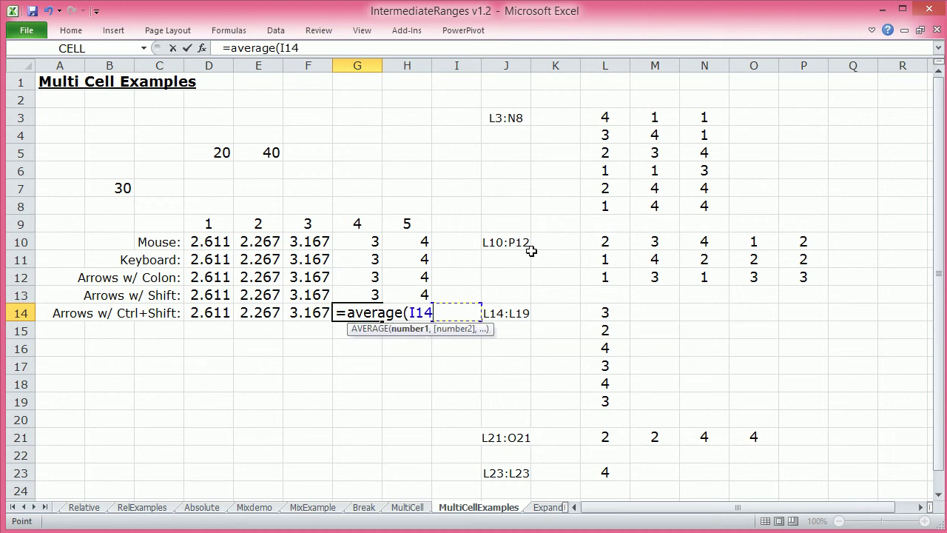
{"action": "key", "text": "Down"}
{"action": "key", "text": "Down"}
{"action": "key", "text": "Down"}
{"action": "key", "text": "Down"}
{"action": "key", "text": "Down"}
{"action": "key", "text": "Down"}
{"action": "key", "text": "Down"}
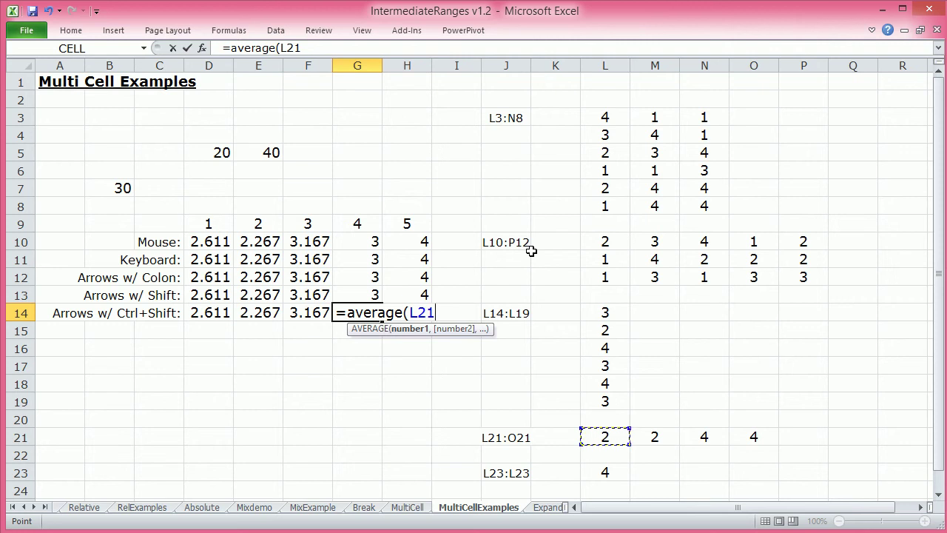
Try extending the reference in G14 down column L from L21 to L23, and shrink it back to L21.
{"action": "key", "text": "shift+Down"}
{"action": "key", "text": "shift+Down"}
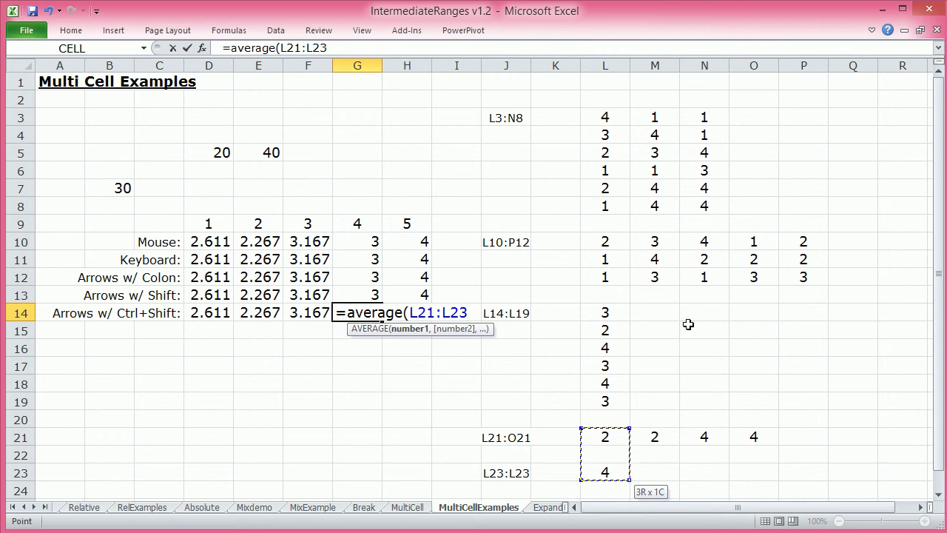
{"action": "key", "text": "shift+Up"}
{"action": "key", "text": "shift+Up"}
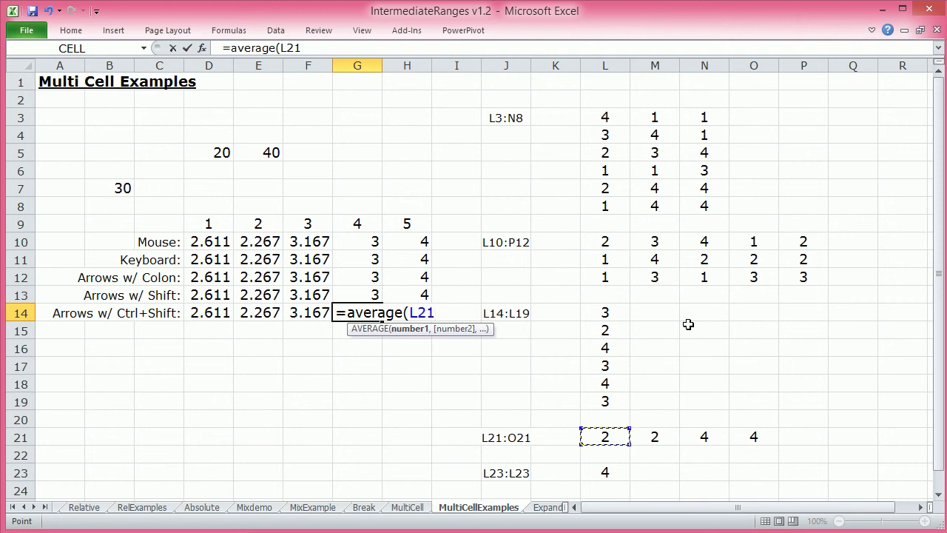
{"action": "key", "text": "ctrl+shift+Down"}
{"action": "key", "text": "ctrl+shift+Up"}
{"action": "key", "text": "ctrl+shift+Down"}
{"action": "key", "text": "ctrl+shift+Up"}
Extend the reference in G14 across the row to L21:O21, and close and enter the AVERAGE formula.
{"action": "key", "text": "ctrl+shift+Right"}
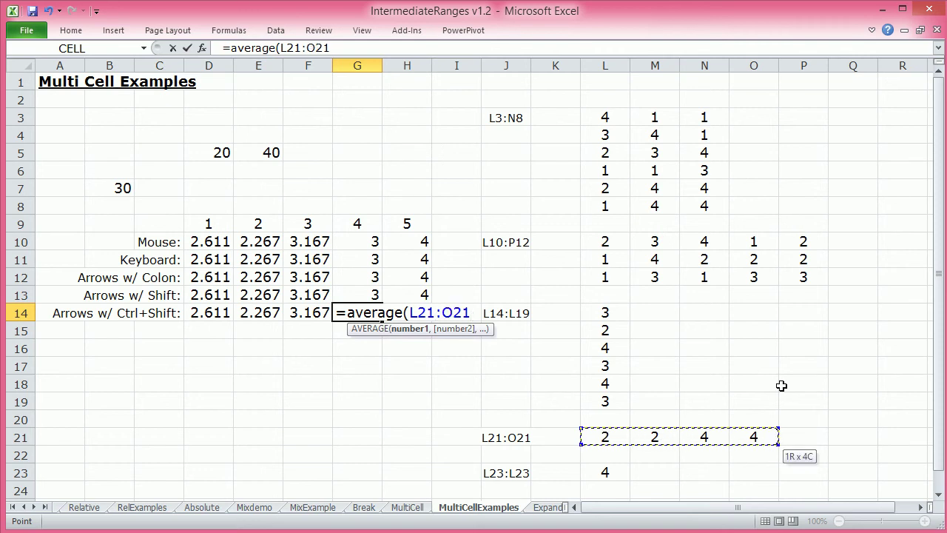
{"action": "type", "text": ")"}
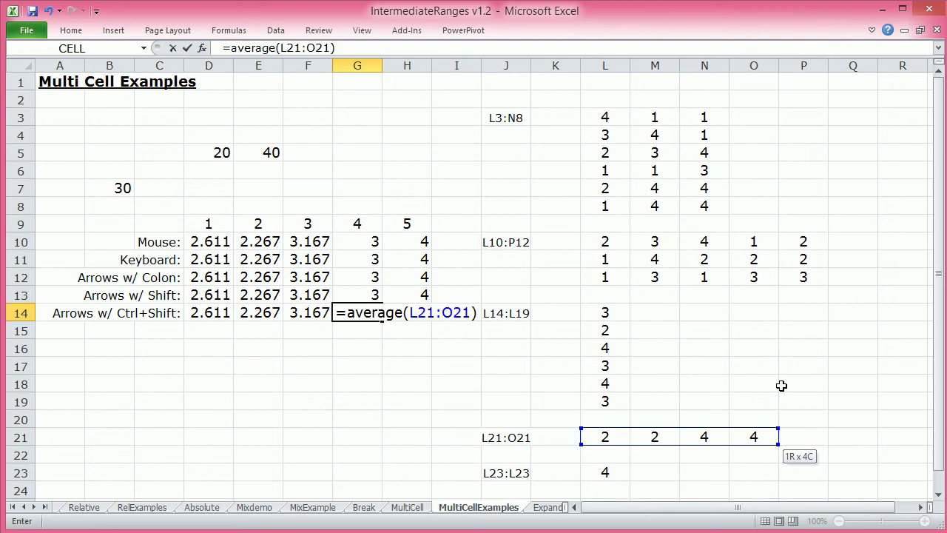
{"action": "key", "text": "Tab"}
Enter an AVERAGE formula in cell H14 that points to the single cell L23, keeping H14 selected.
{"action": "type", "text": "=ave"}
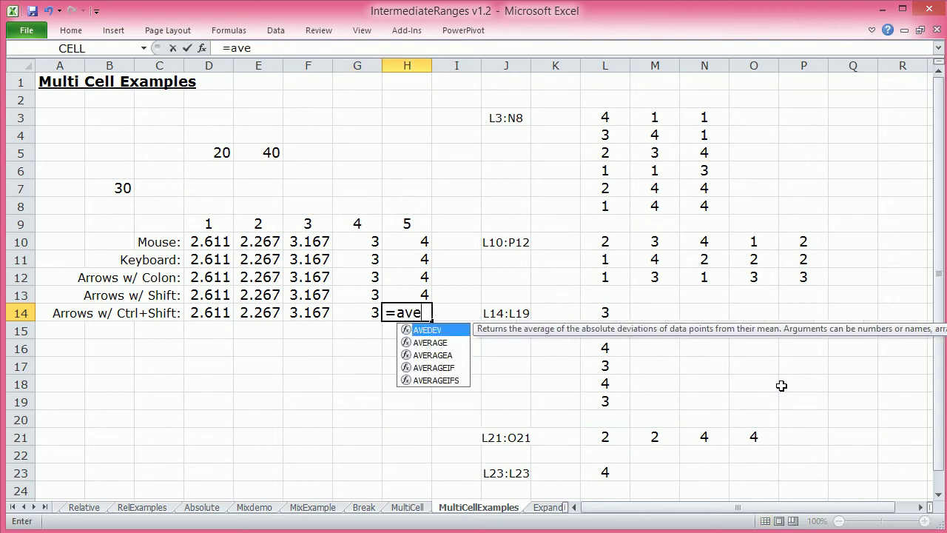
{"action": "type", "text": "rage("}
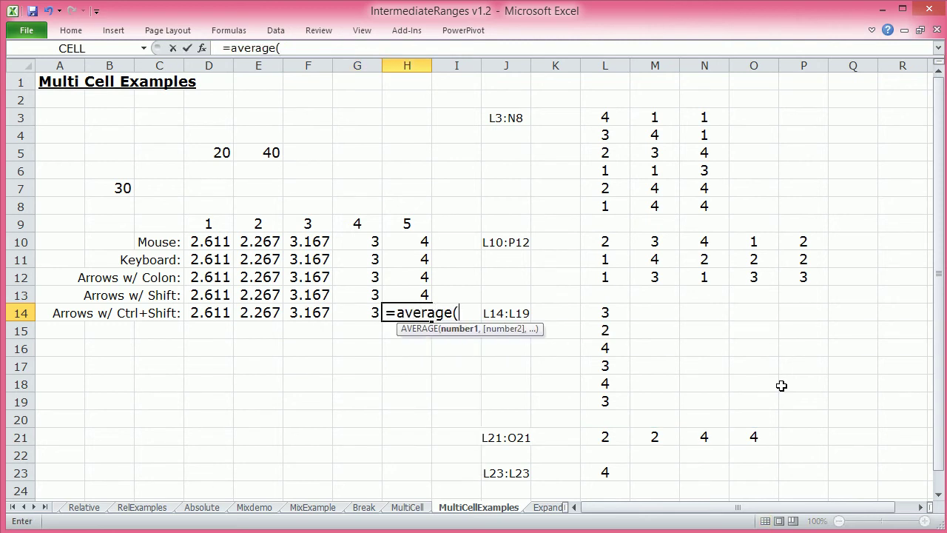
{"action": "key", "text": "Right"}
{"action": "key", "text": "Right"}
{"action": "key", "text": "Right"}
{"action": "key", "text": "Right"}
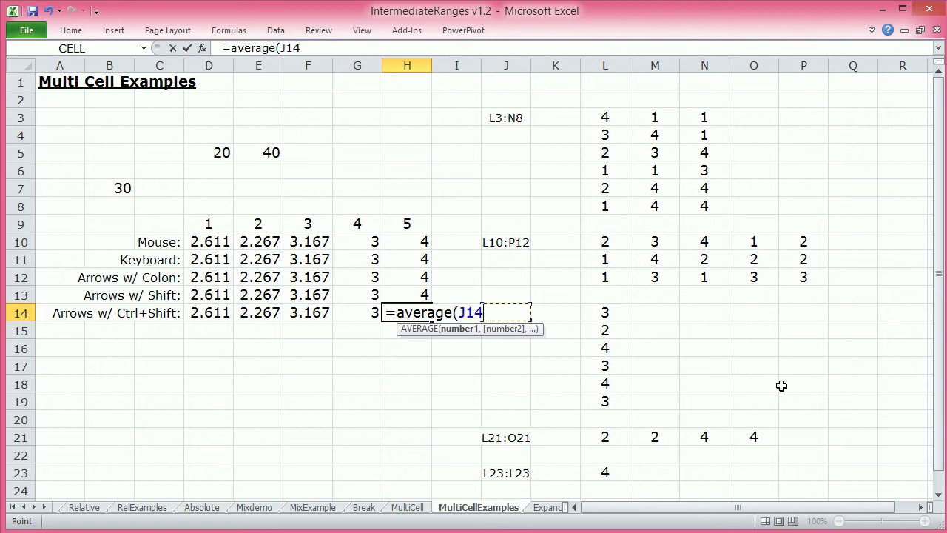
{"action": "key", "text": "Down"}
{"action": "key", "text": "Down"}
{"action": "key", "text": "Down"}
{"action": "key", "text": "Down"}
{"action": "key", "text": "Down"}
{"action": "key", "text": "Down"}
{"action": "key", "text": "Down"}
{"action": "key", "text": "Down"}
{"action": "key", "text": "Down"}
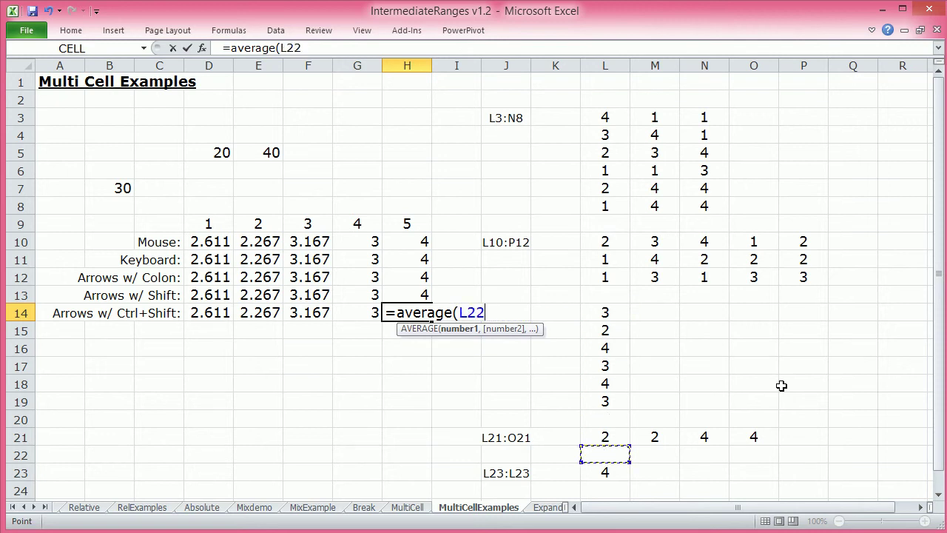
{"action": "type", "text": ")"}
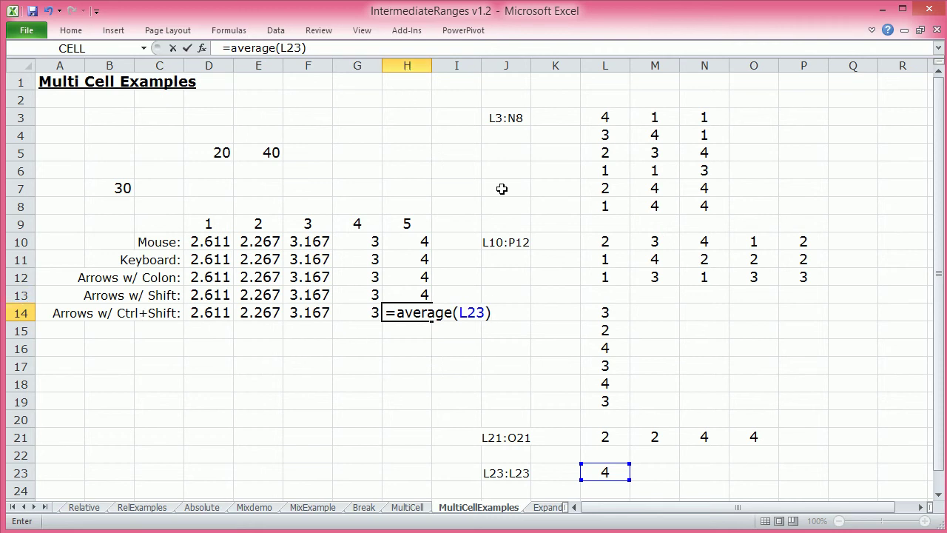
{"action": "key", "text": "ctrl+Return"}
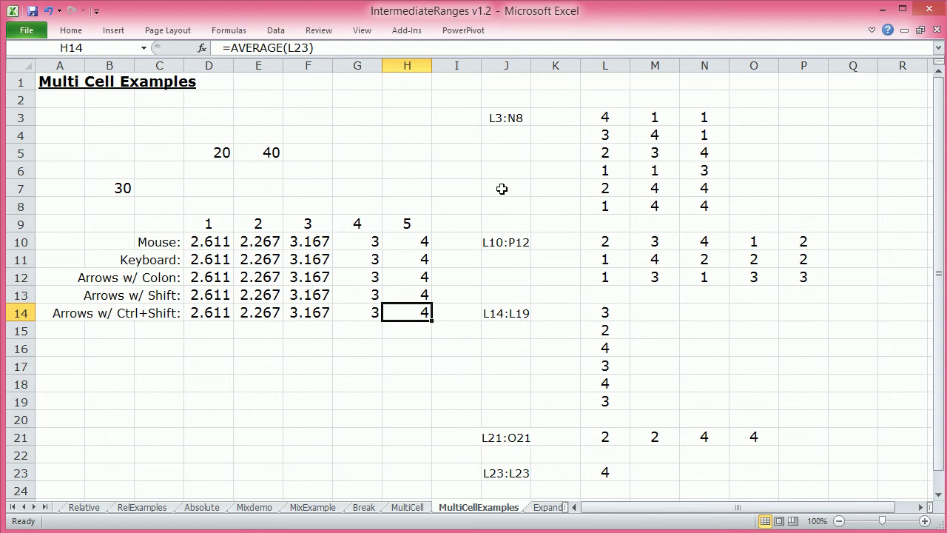
Enter the test formula =2+2 in cell G16 with the cell kept selected, and clear it.
{"action": "left_click", "coordinate": [459, 311]}
{"action": "left_click", "coordinate": [412, 320]}
{"action": "left_click", "coordinate": [417, 333]}
{"action": "left_click", "coordinate": [339, 355]}
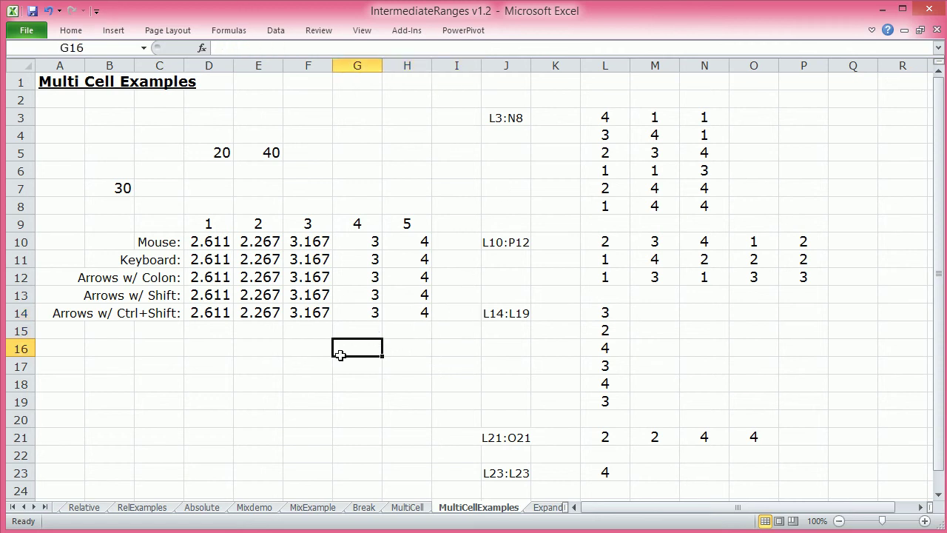
{"action": "type", "text": "=2+2"}
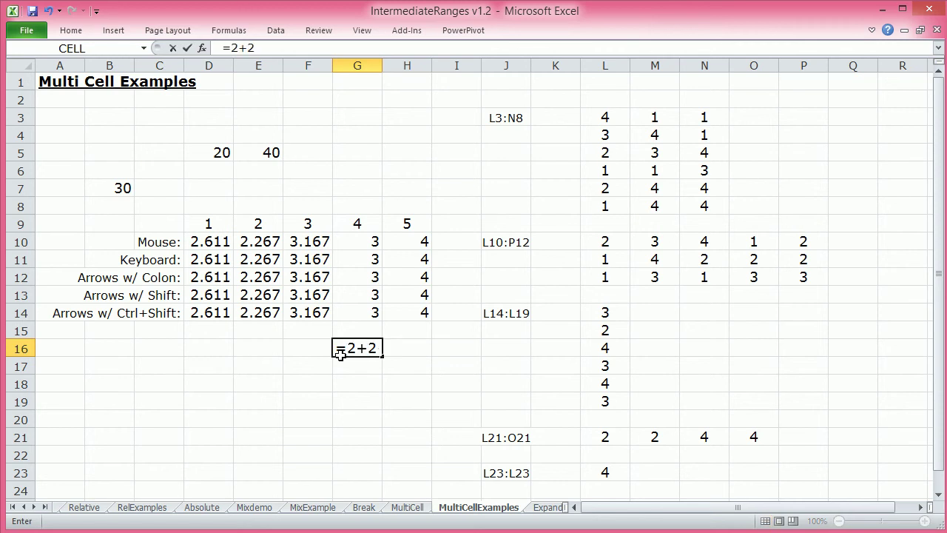
{"action": "key", "text": "ctrl+Return"}
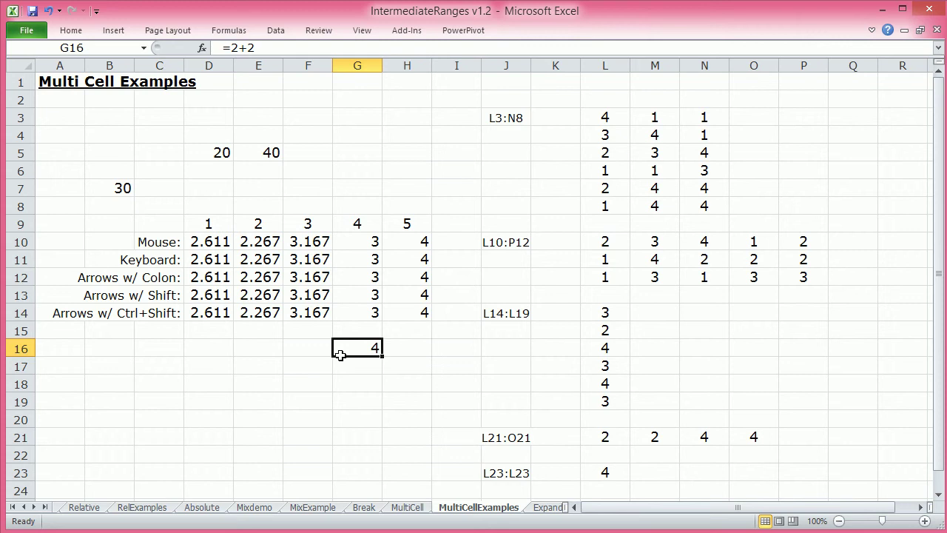
{"action": "key", "text": "Delete"}
Move the selection to the empty cell D16.
{"action": "key", "text": "Tab"}
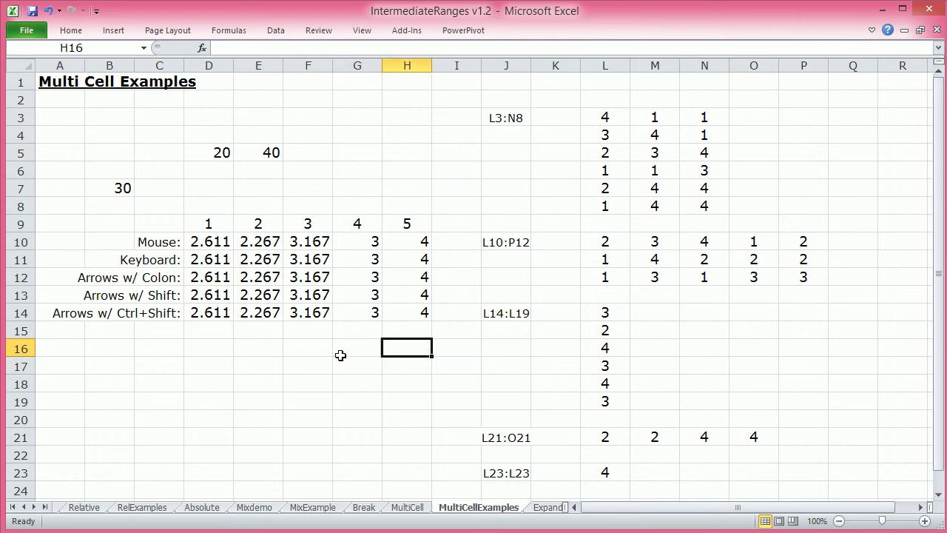
{"action": "key", "text": "Return"}
{"action": "key", "text": "Left"}
{"action": "key", "text": "Left"}
{"action": "key", "text": "Left"}
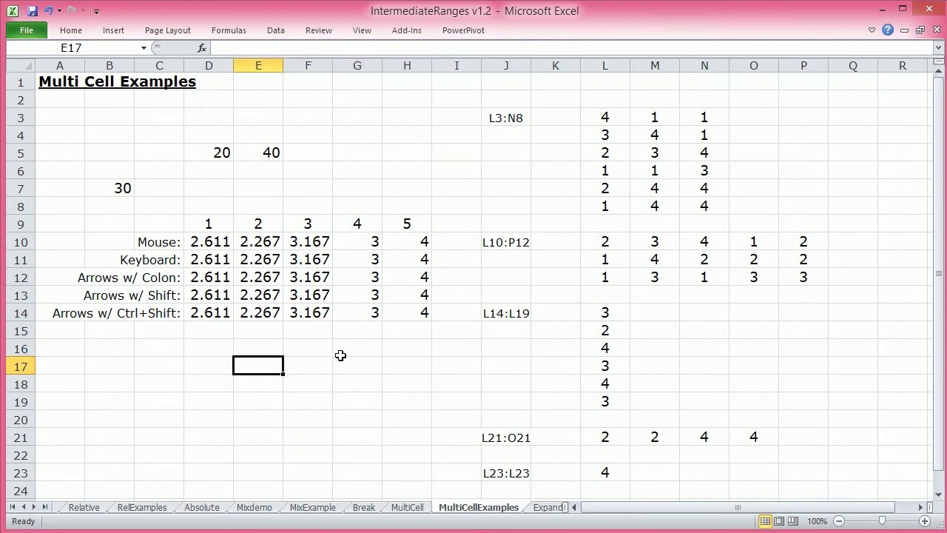
{"action": "key", "text": "Up"}
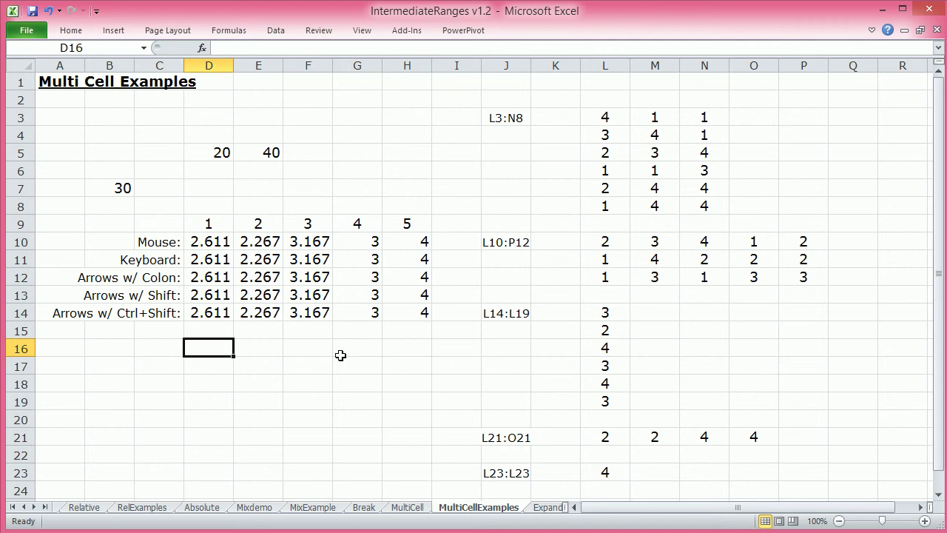
{"action": "key", "text": "shift+Down"}
{"action": "key", "text": "shift+Down"}
{"action": "key", "text": "shift+Right"}
{"action": "key", "text": "shift+Right"}
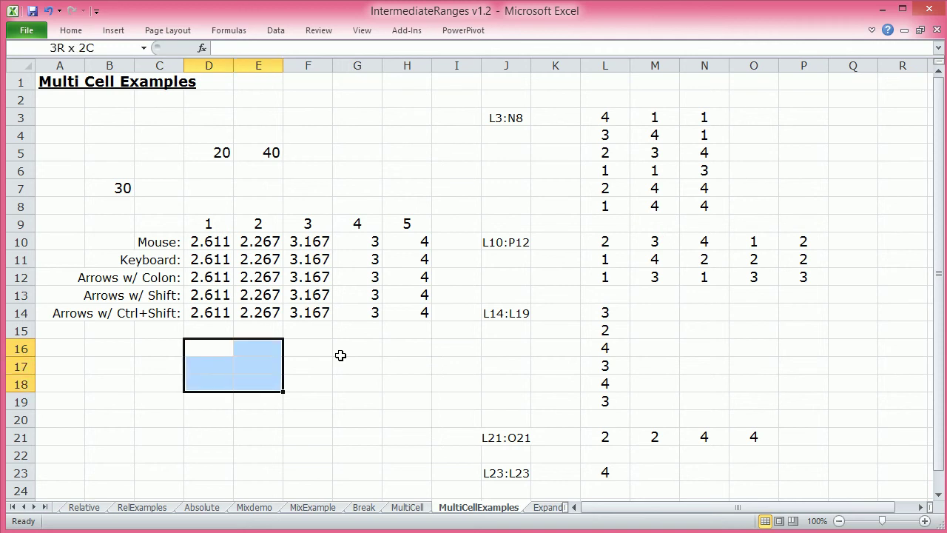
{"action": "key", "text": "shift+Down"}
{"action": "key", "text": "shift+Right"}
{"action": "key", "text": "shift+Down"}
{"action": "key", "text": "shift+Right"}
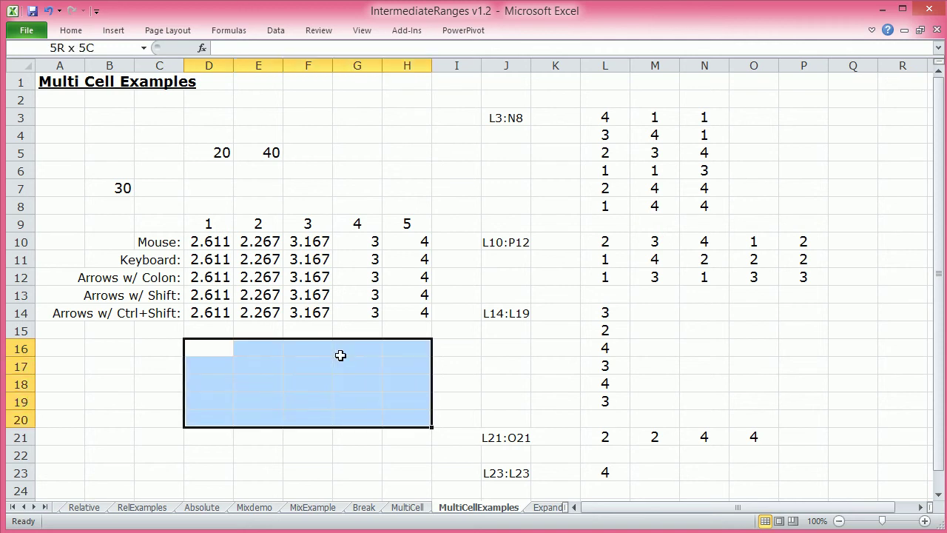
{"action": "key", "text": "shift+Down"}
{"action": "key", "text": "shift+Left"}
{"action": "key", "text": "shift+Up"}
{"action": "key", "text": "shift+BackSpace"}
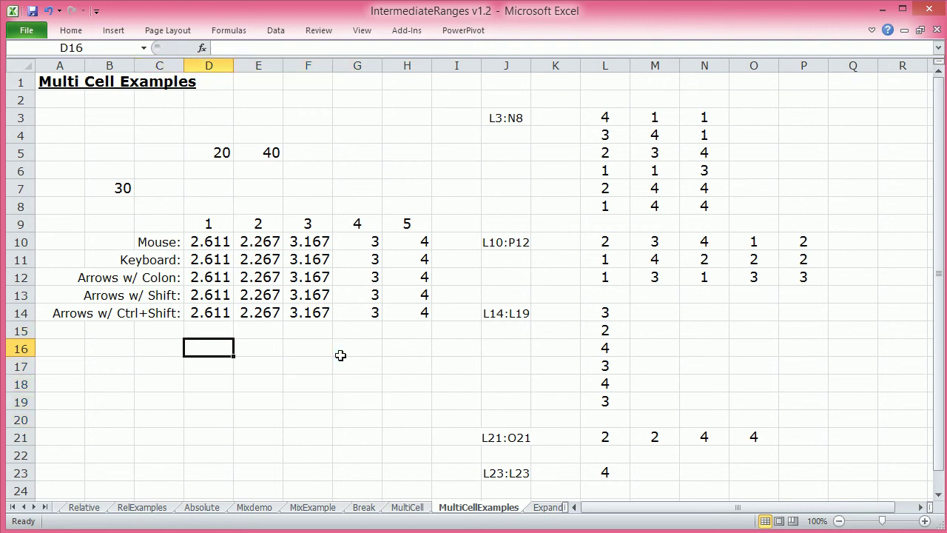
Select the range D16:G19 and enter the formula =2+2 into all of its cells at once.
{"action": "key", "text": "shift+Down"}
{"action": "key", "text": "shift+Right"}
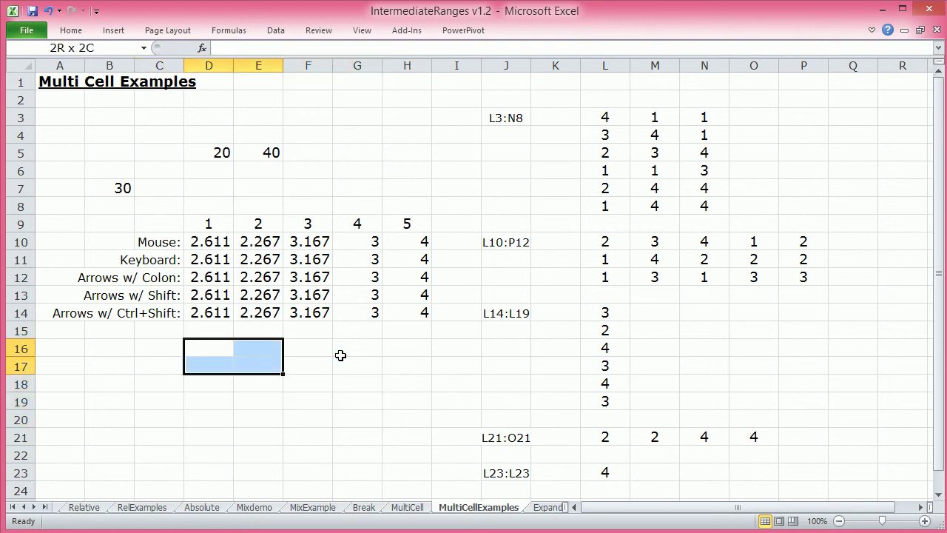
{"action": "key", "text": "shift+Down"}
{"action": "key", "text": "shift+Right"}
{"action": "key", "text": "shift+Down"}
{"action": "key", "text": "shift+Right"}
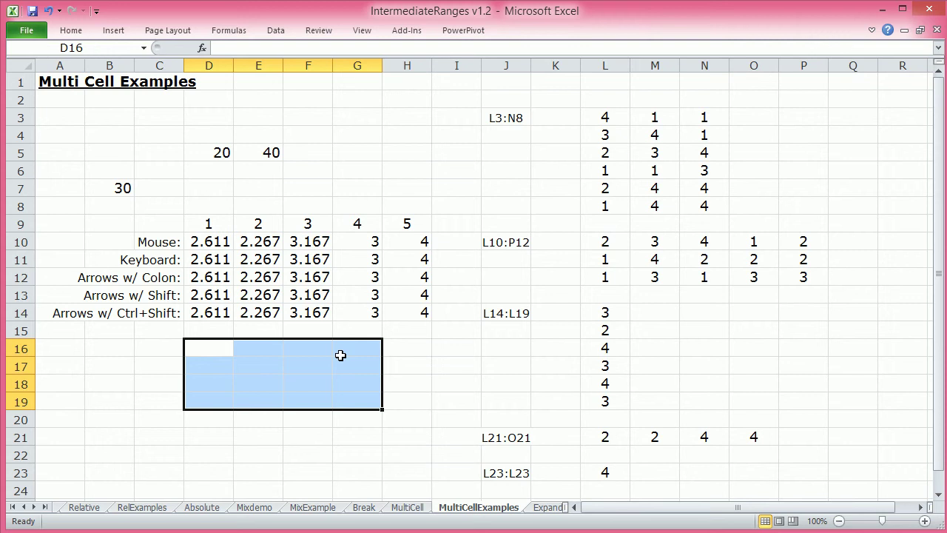
{"action": "type", "text": "="}
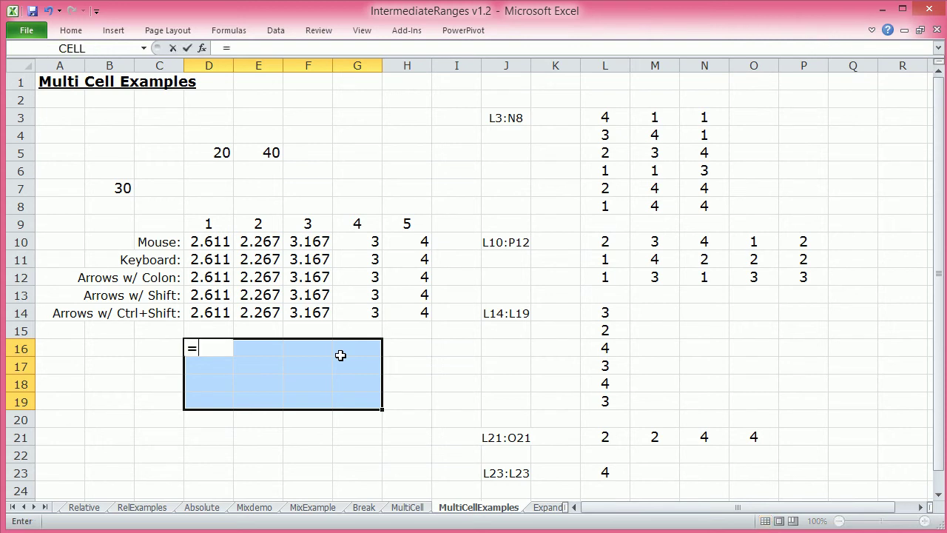
{"action": "type", "text": "2+2"}
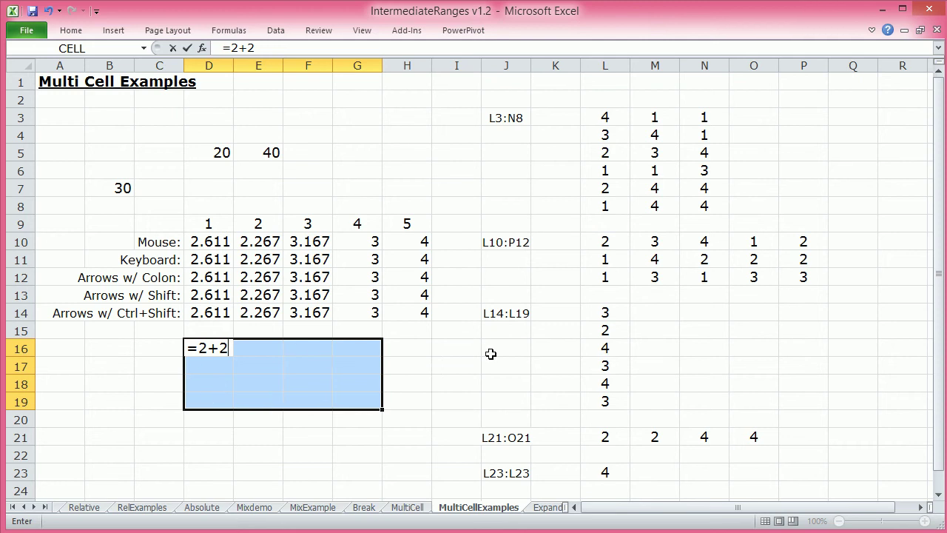
{"action": "key", "text": "ctrl+Return"}
Inspect the formulas in several cells of the filled block, including E17, D16, F17 and G18, leaving them as they are.
{"action": "key", "text": "Down"}
{"action": "key", "text": "Right"}
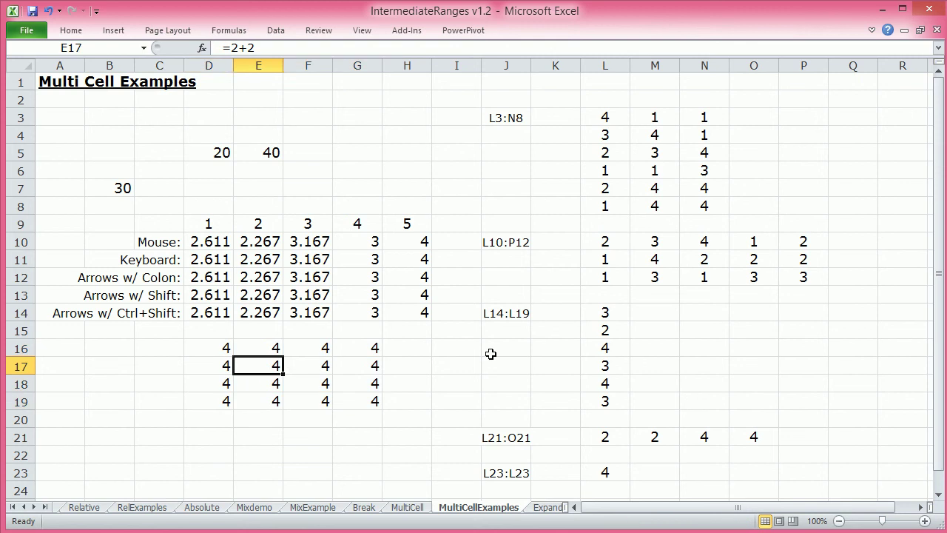
{"action": "key", "text": "Up"}
{"action": "key", "text": "Left"}
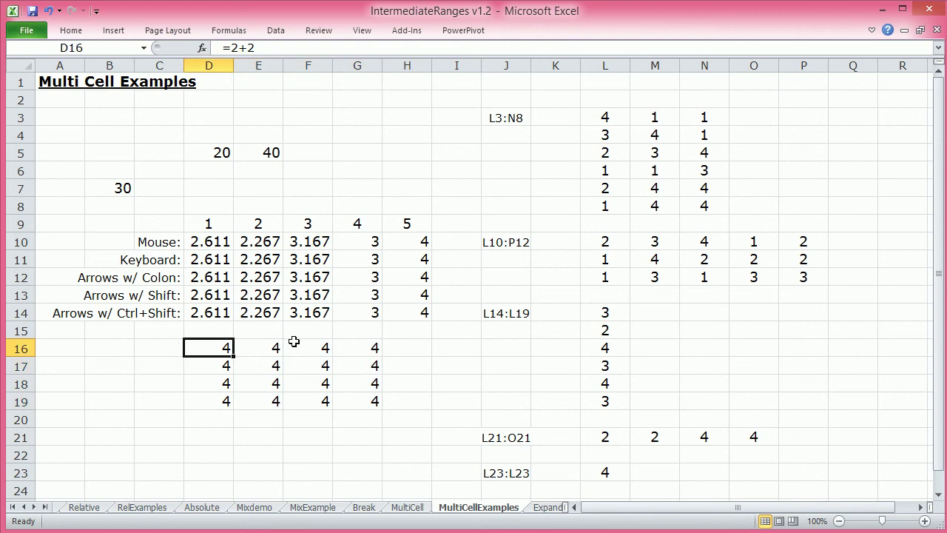
{"action": "double_click", "coordinate": [209, 346]}
{"action": "key", "text": "Return"}
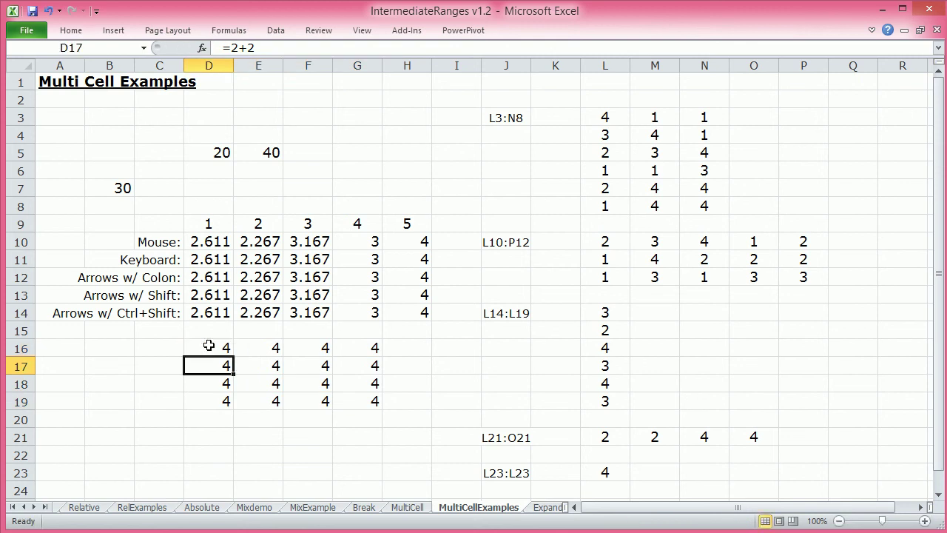
{"action": "double_click", "coordinate": [313, 368]}
{"action": "key", "text": "Return"}
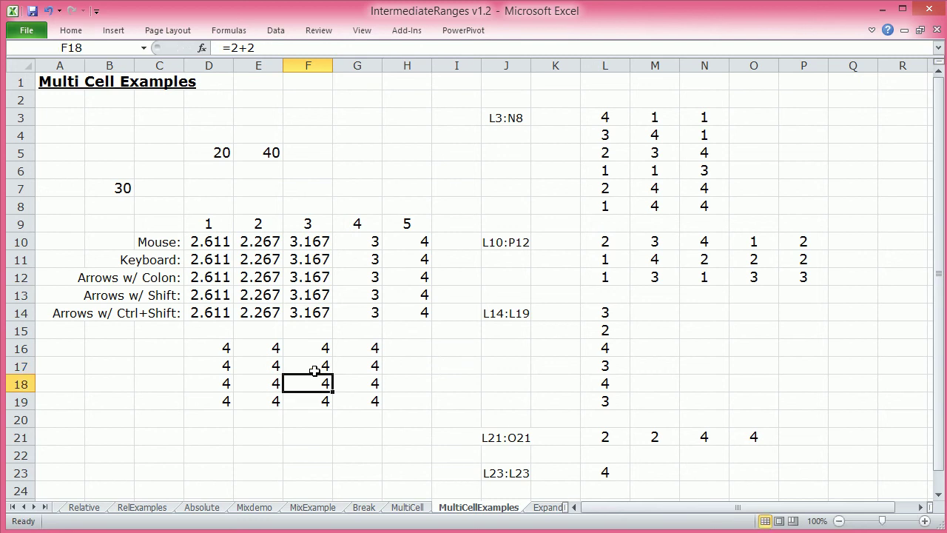
{"action": "left_click", "coordinate": [358, 386]}
{"action": "double_click", "coordinate": [358, 385]}
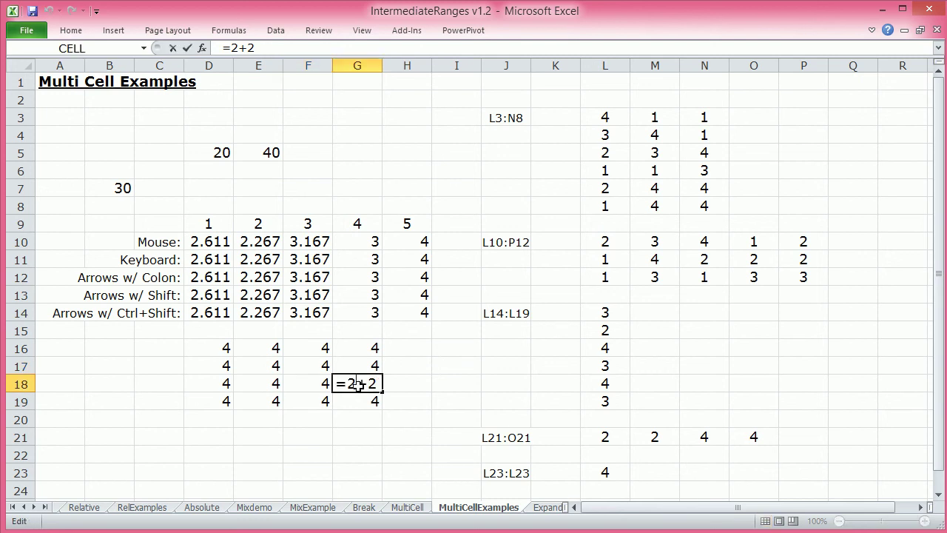
{"action": "key", "text": "Return"}
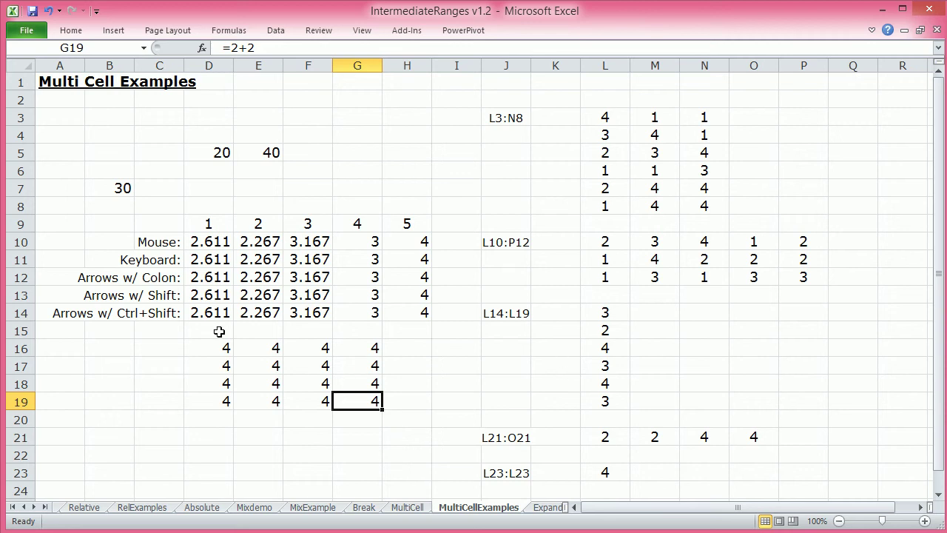
Clear the contents of the range D16:G19.
{"action": "left_click_drag", "start_coordinate": [219, 345], "coordinate": [363, 390]}
{"action": "left_click_drag", "start_coordinate": [366, 416], "coordinate": [366, 414]}
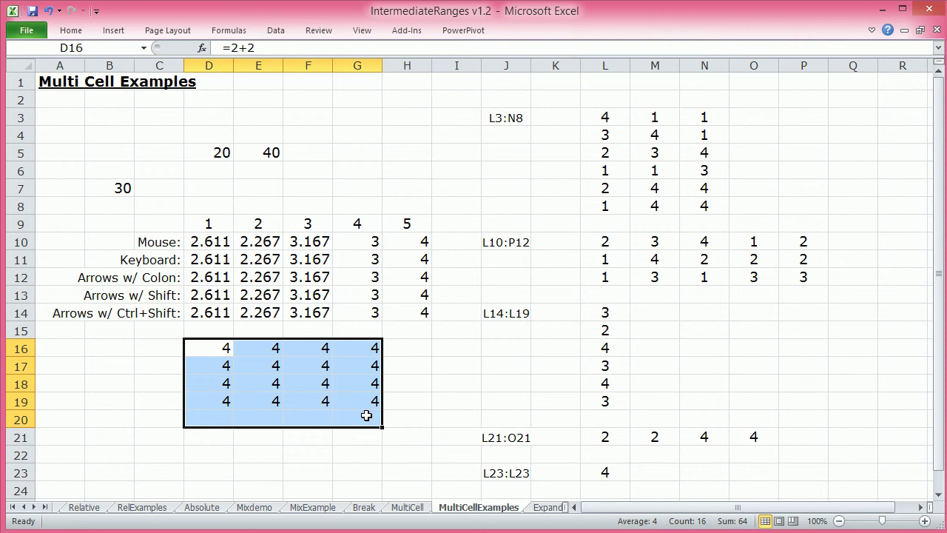
{"action": "left_click", "coordinate": [245, 353]}
{"action": "left_click_drag", "start_coordinate": [211, 349], "coordinate": [361, 396]}
{"action": "key", "text": "Delete"}
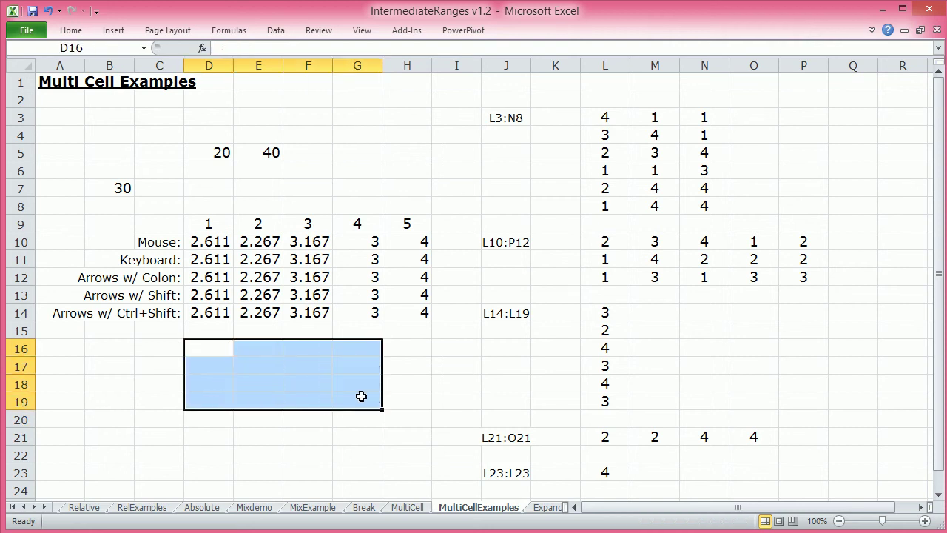
Fill the range Q3:Q8 at once with a SUM formula using the absolute reference $L$3:$N$8.
{"action": "left_click_drag", "start_coordinate": [754, 117], "coordinate": [751, 200]}
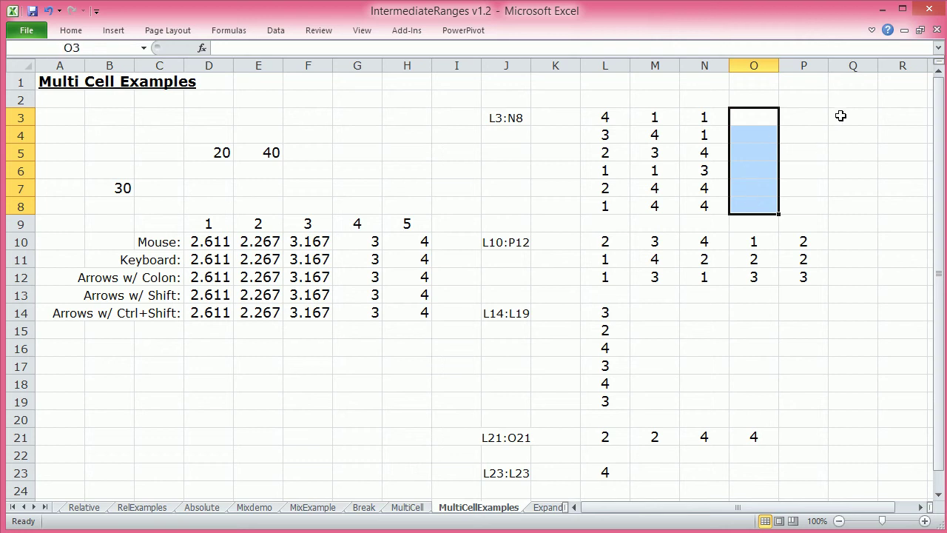
{"action": "left_click_drag", "start_coordinate": [842, 116], "coordinate": [849, 208]}
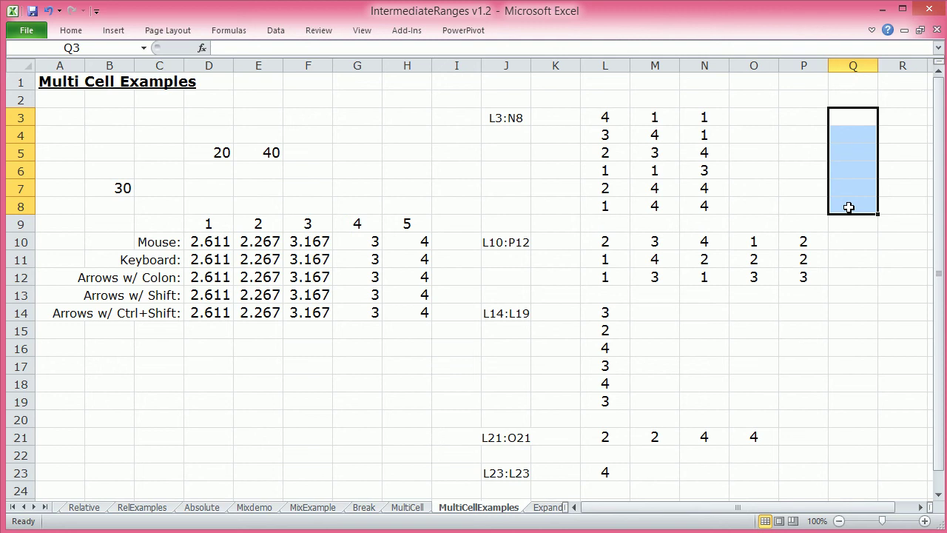
{"action": "type", "text": "="}
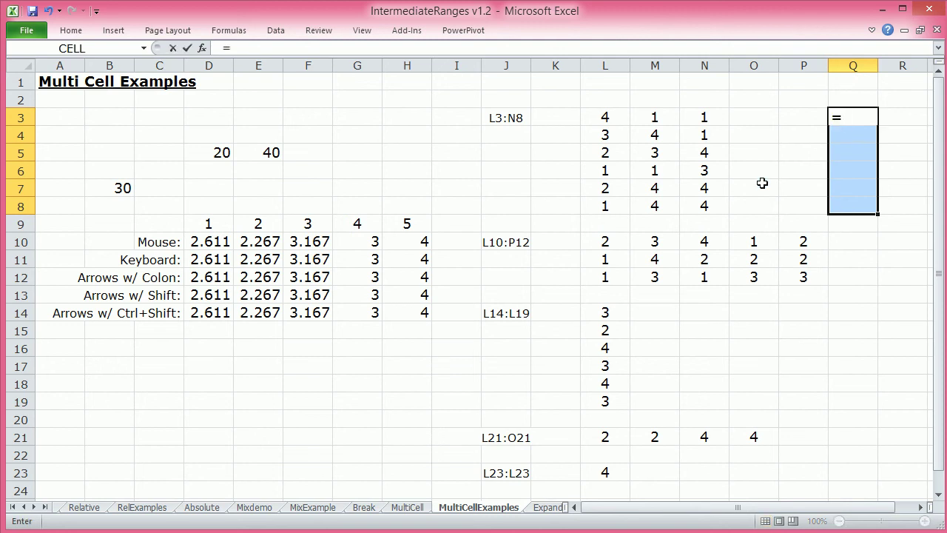
{"action": "type", "text": "sum("}
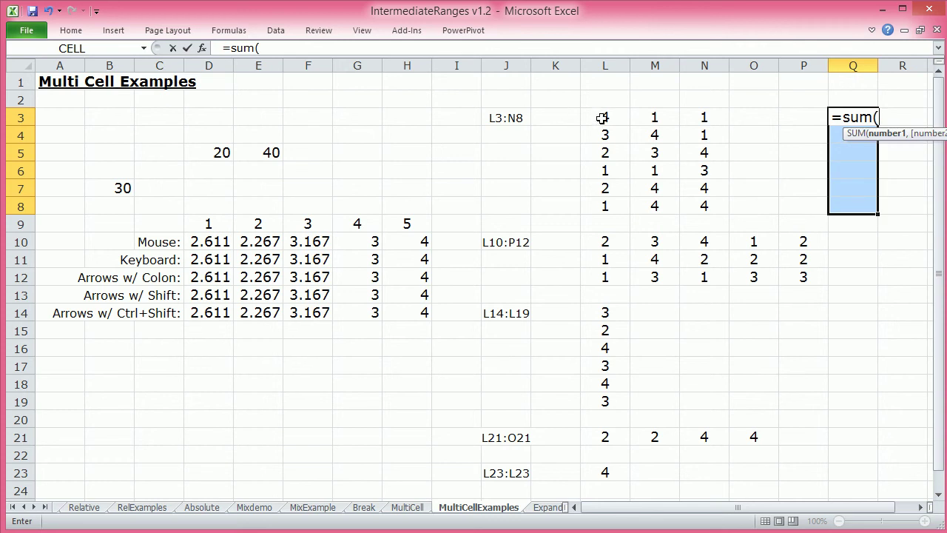
{"action": "left_click_drag", "start_coordinate": [601, 118], "coordinate": [688, 202]}
{"action": "key", "text": "F4"}
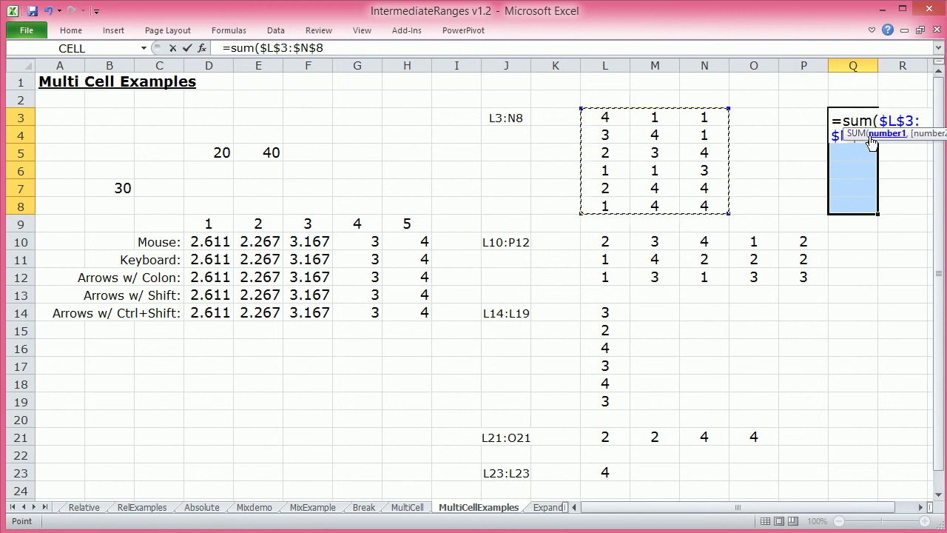
{"action": "left_click_drag", "start_coordinate": [906, 142], "coordinate": [477, 351]}
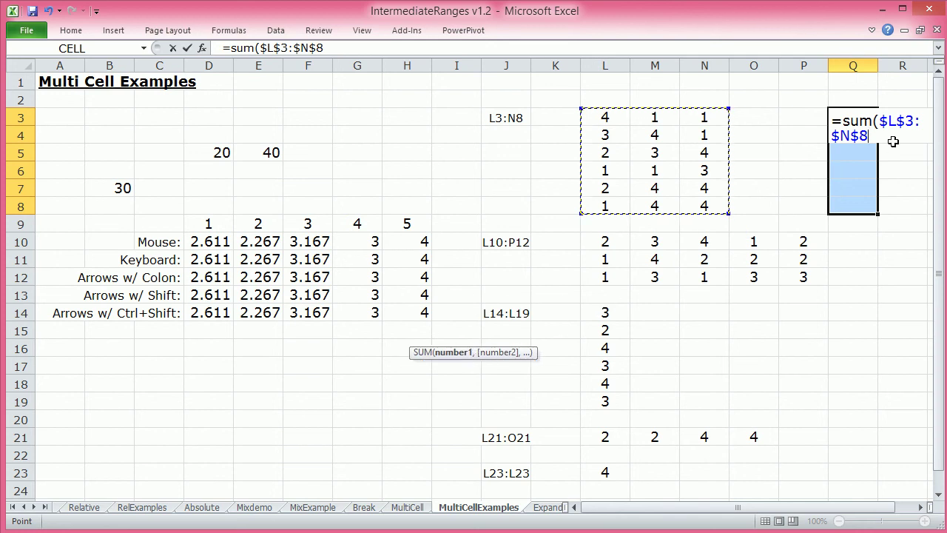
{"action": "type", "text": ")"}
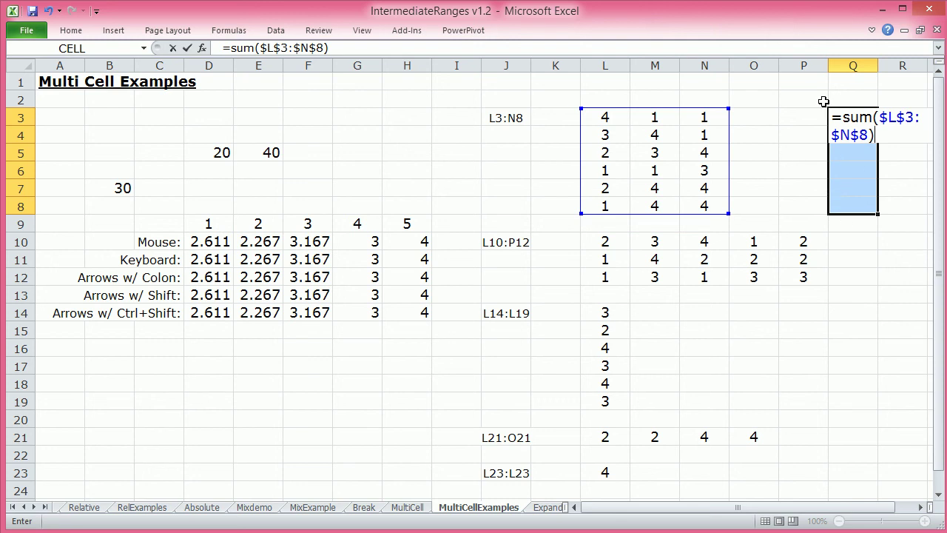
{"action": "key", "text": "ctrl+Return"}
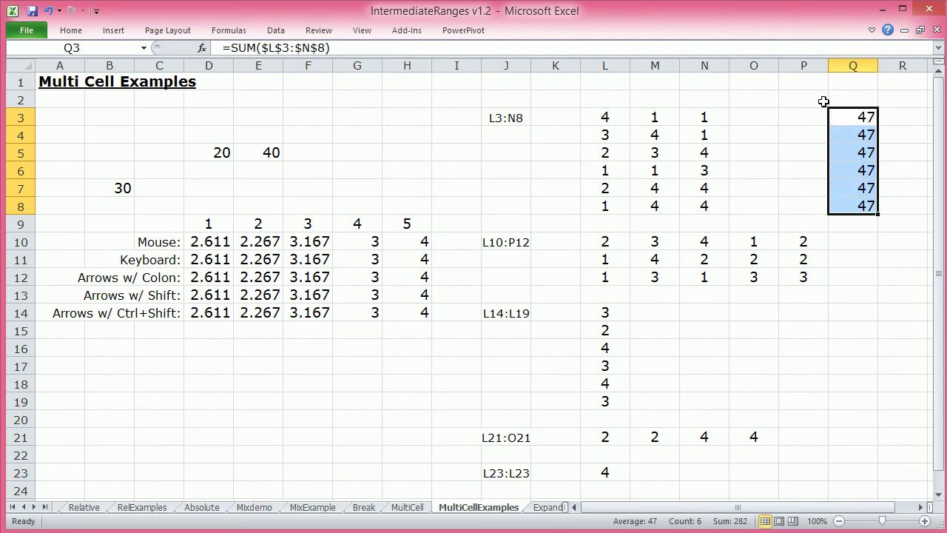
Inspect the SUM formula in cell Q3 and clear the contents of Q3:Q8.
{"action": "left_click", "coordinate": [848, 116]}
{"action": "double_click", "coordinate": [843, 117]}
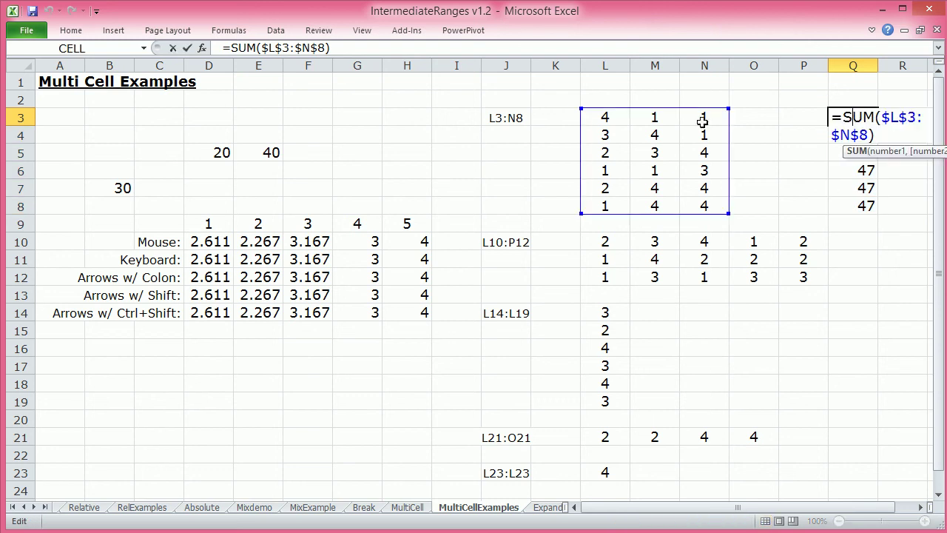
{"action": "key", "text": "Return"}
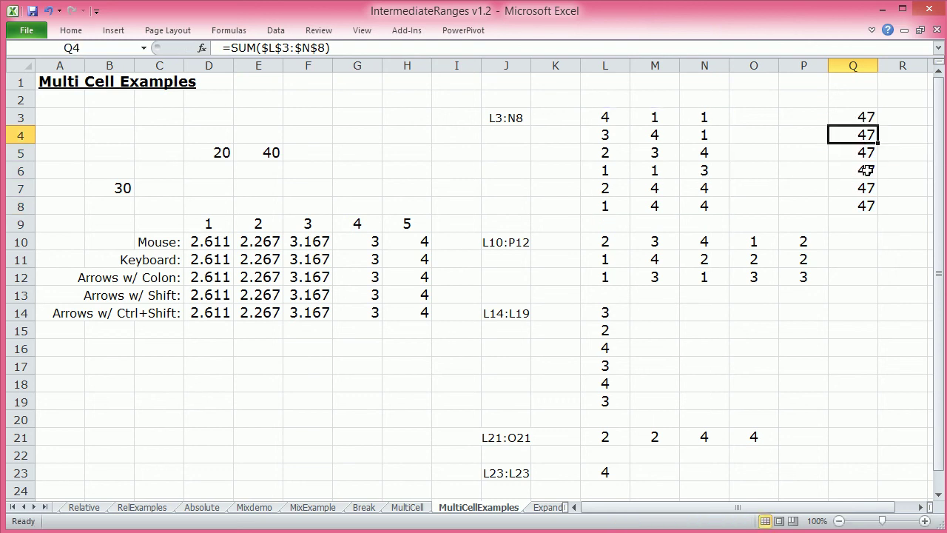
{"action": "left_click_drag", "start_coordinate": [866, 122], "coordinate": [861, 207]}
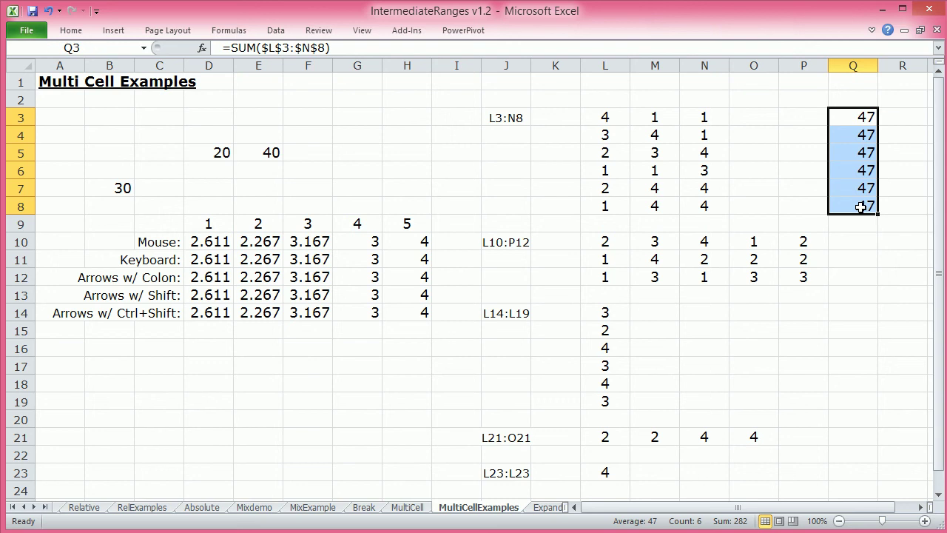
{"action": "key", "text": "Delete"}
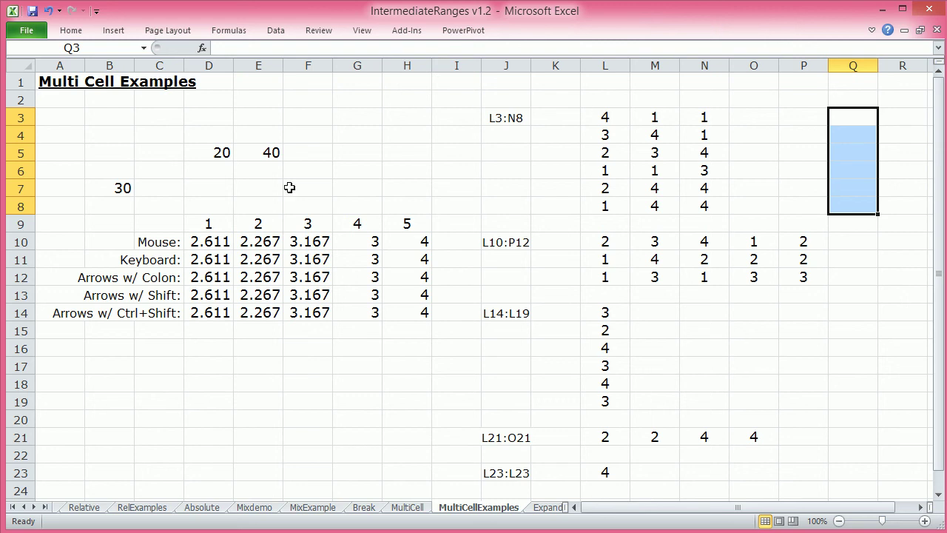
Select cells D10 and L23 to review them, and open the AVERAGE formula in cell H11 for editing.
{"action": "left_click", "coordinate": [204, 242]}
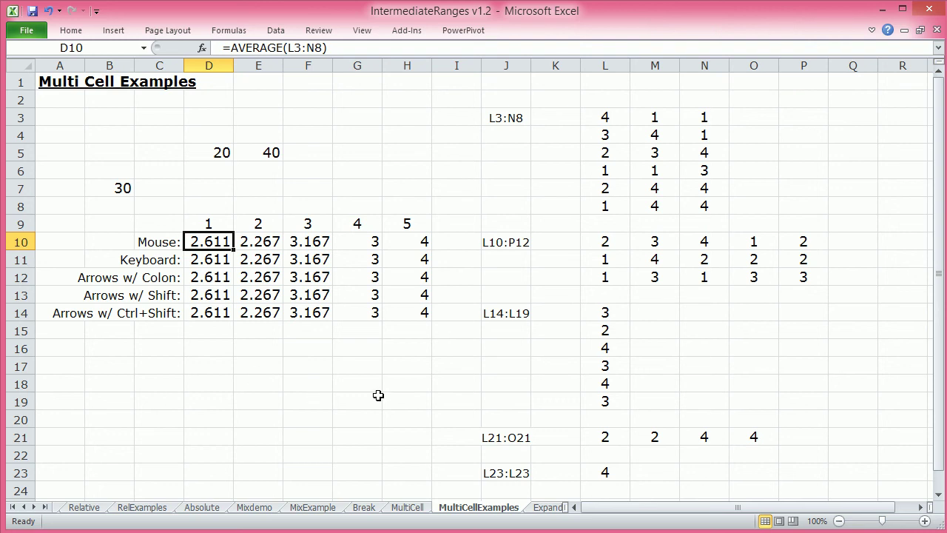
{"action": "left_click", "coordinate": [605, 472]}
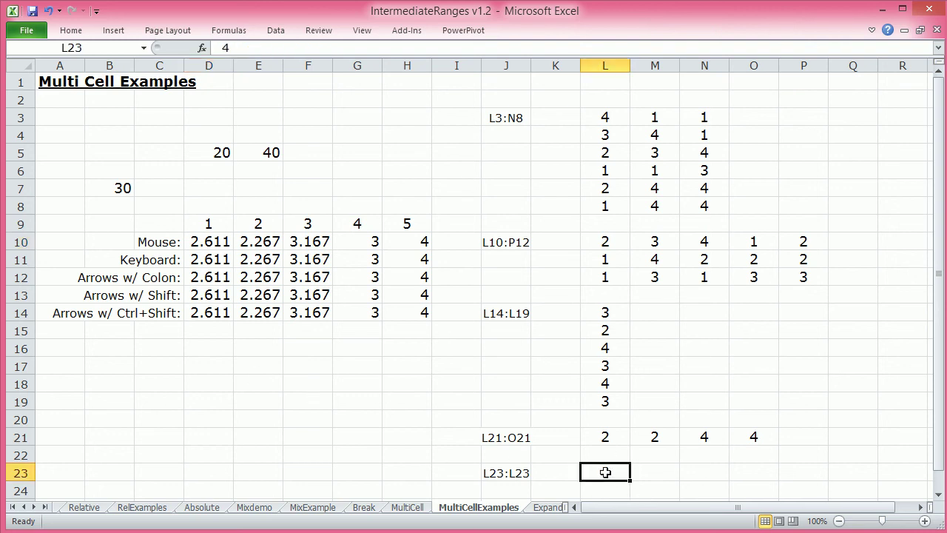
{"action": "left_click", "coordinate": [422, 261]}
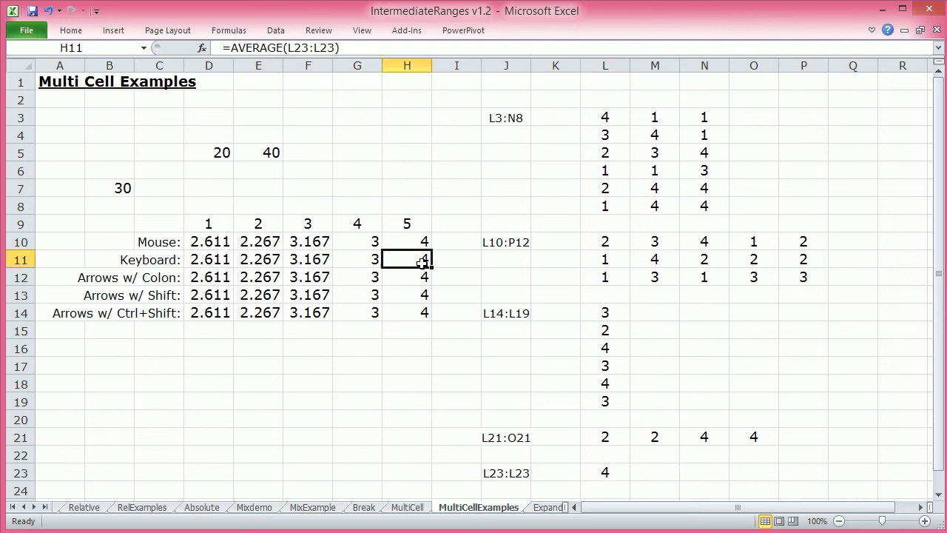
{"action": "double_click", "coordinate": [422, 261]}
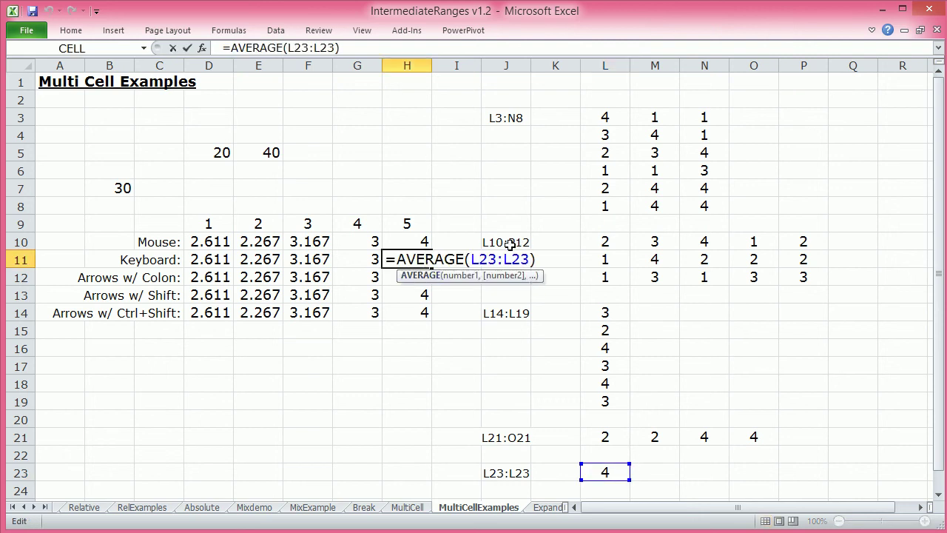